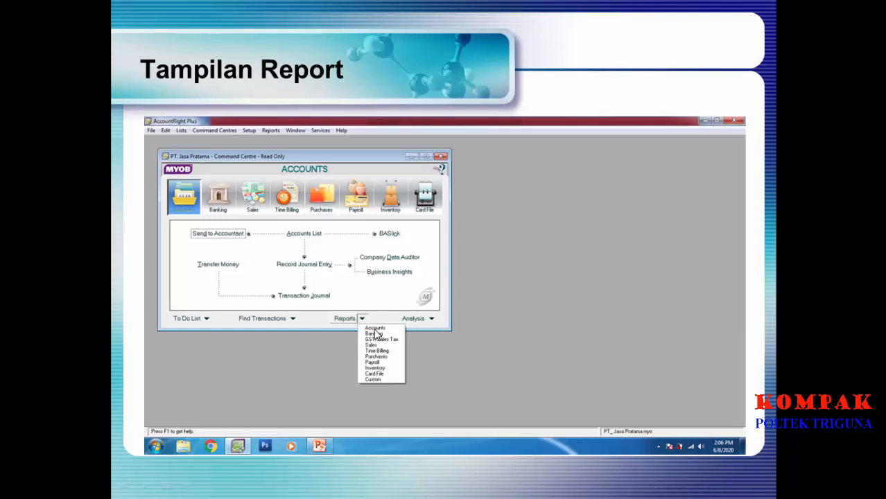
# Step: Advance through the report slides to the 'Ayo Kita Praktikum !' practice slide
pyautogui.click(580, 267)
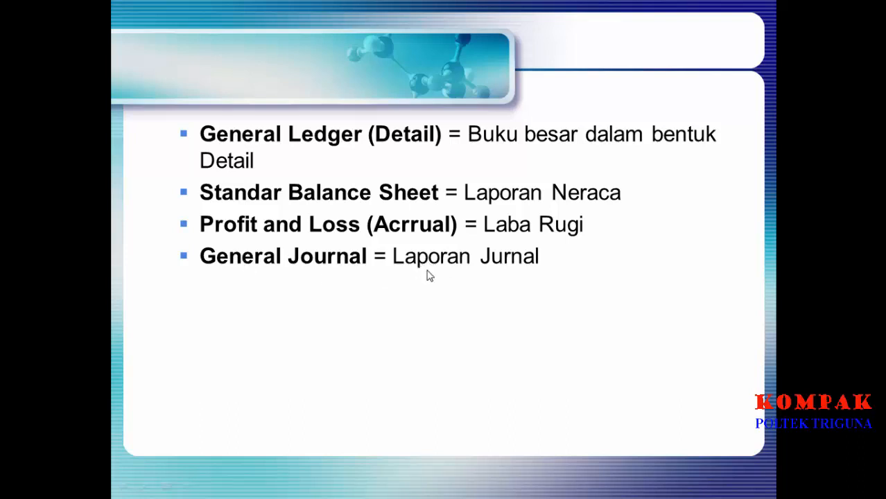
pyautogui.click(492, 324)
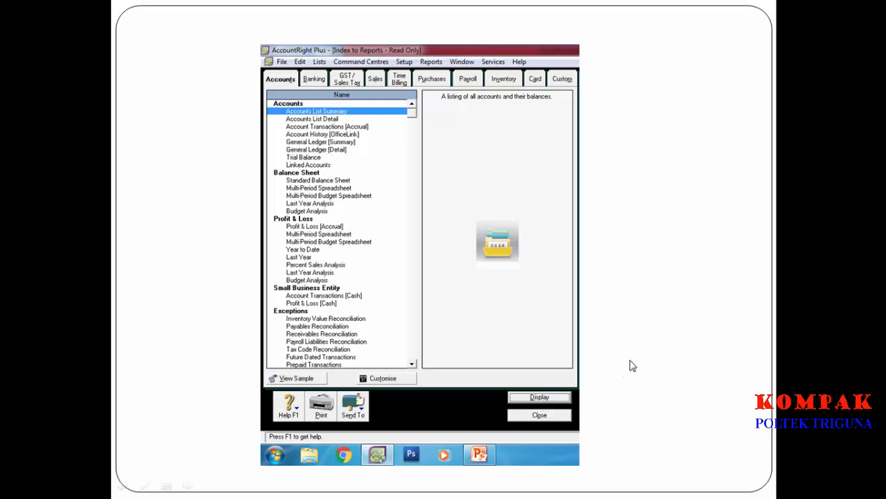
pyautogui.click(641, 319)
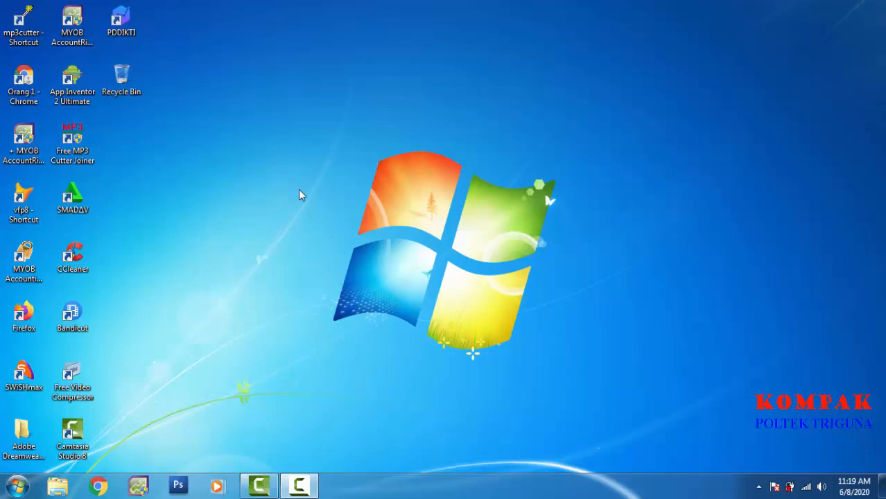
# Step: Launch MYOB AccountRight Plus and start the New Company File Assistant from the Welcome screen
pyautogui.doubleClick(80, 41)
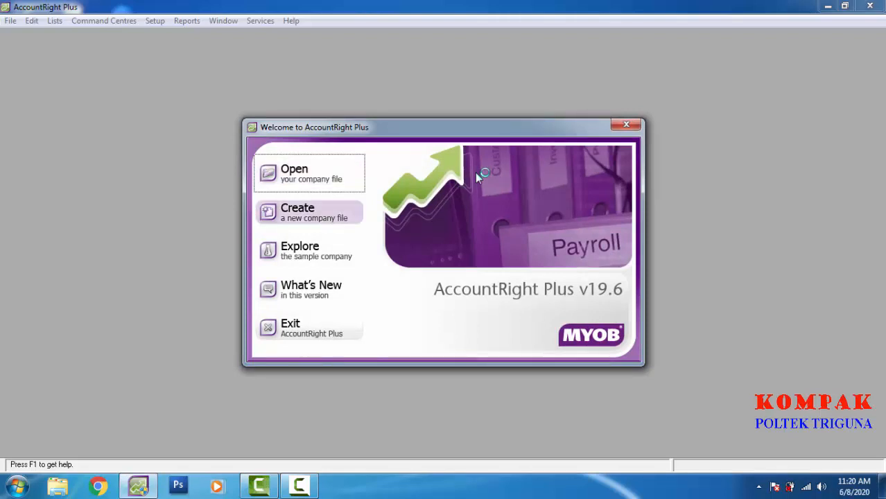
pyautogui.click(311, 212)
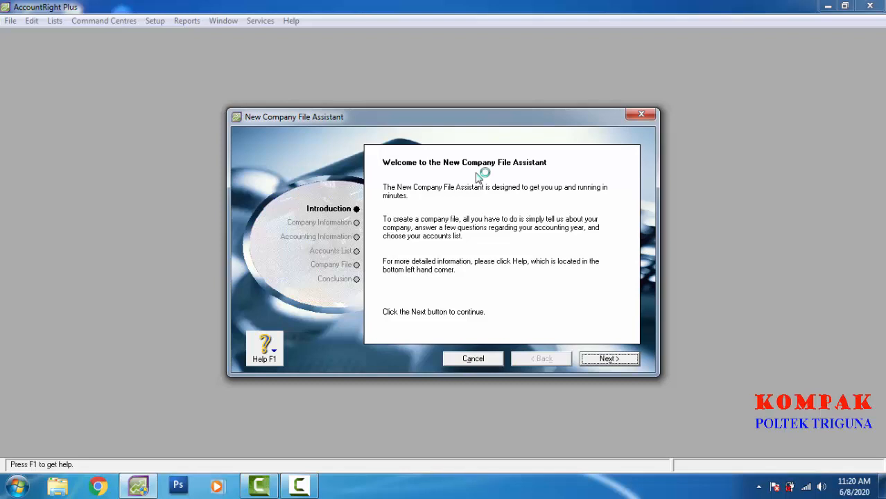
# Step: Enter PT. Jasa Pratama as the company name on the Company Information page
pyautogui.press('Return')
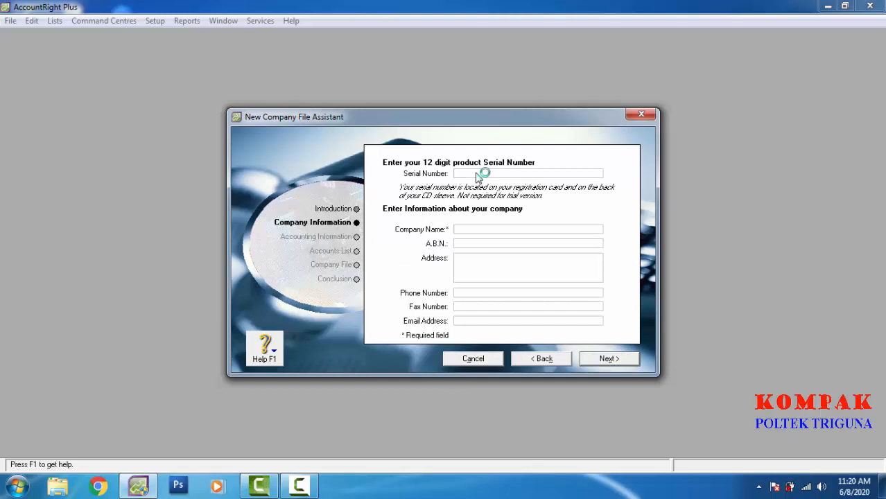
pyautogui.write('PT. Jasa Pratama')
pyautogui.press('Tab')
pyautogui.press('Tab')
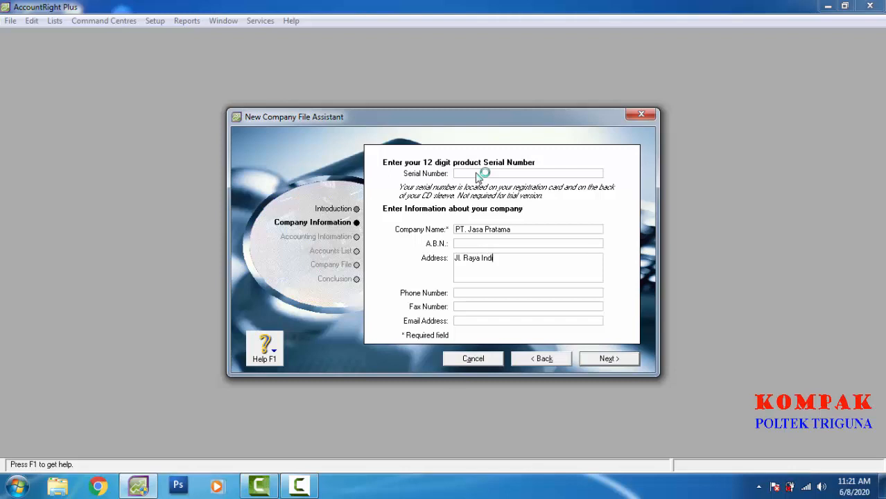
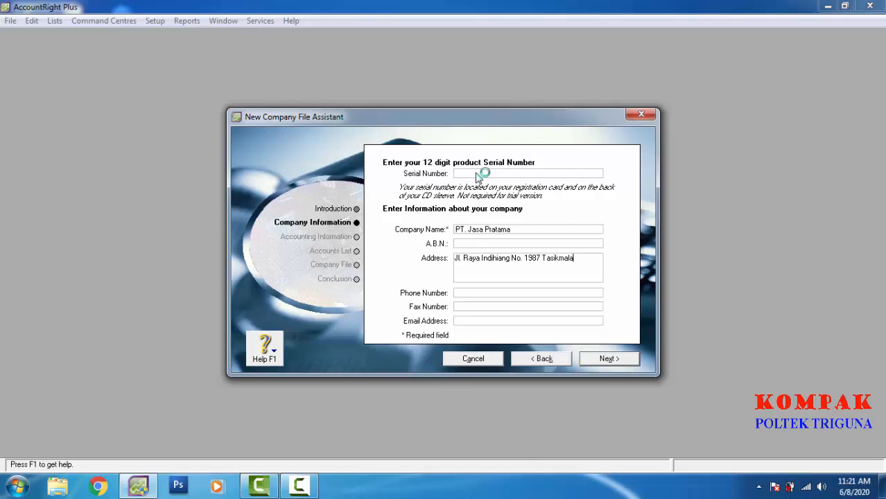
# Step: Fill in the company's street address, correcting typos along the way
pyautogui.press('Tab')
# Step: Enter the company's phone number and e-mail address, keeping the current colour scheme
pyautogui.write('334455')
pyautogui.press('Tab')
pyautogui.press('Tab')
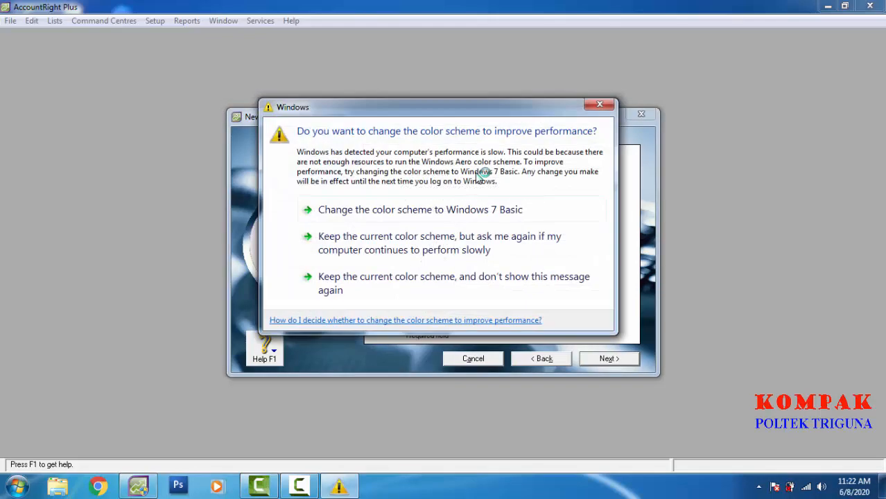
pyautogui.click(514, 294)
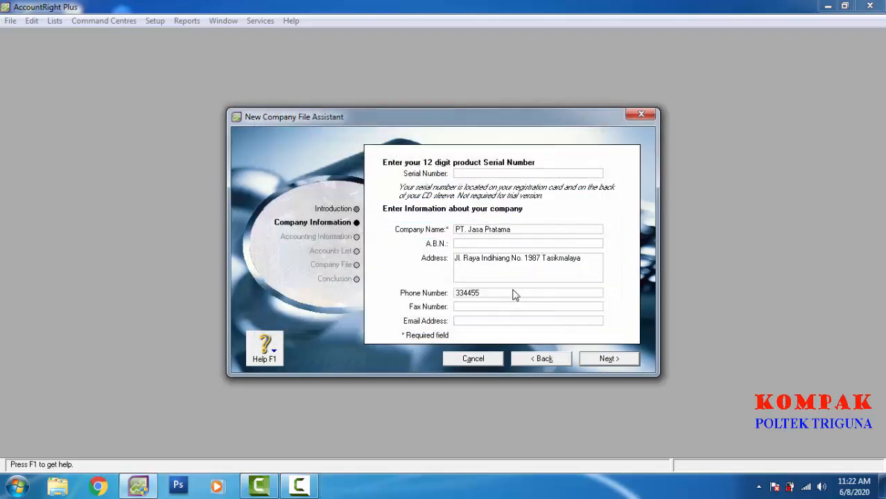
pyautogui.press('Return')
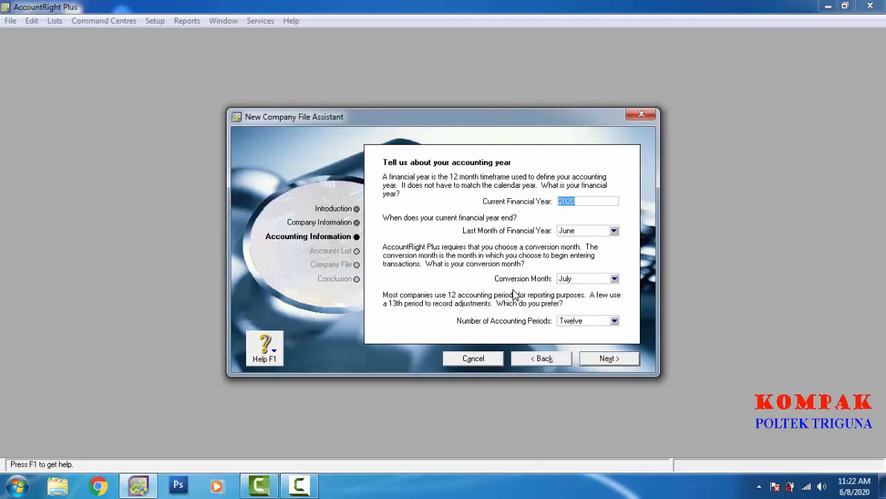
# Step: Set the current financial year to 2017 with December as its last month
pyautogui.press('End')
pyautogui.press('BackSpace')
pyautogui.press('BackSpace')
pyautogui.write('17')
pyautogui.press('Tab')
pyautogui.hotkey('alt', 'Down')
pyautogui.press('Down')
pyautogui.press('Down')
pyautogui.press('Down')
pyautogui.press('Down')
pyautogui.press('Down')
pyautogui.press('Down')
pyautogui.press('Return')
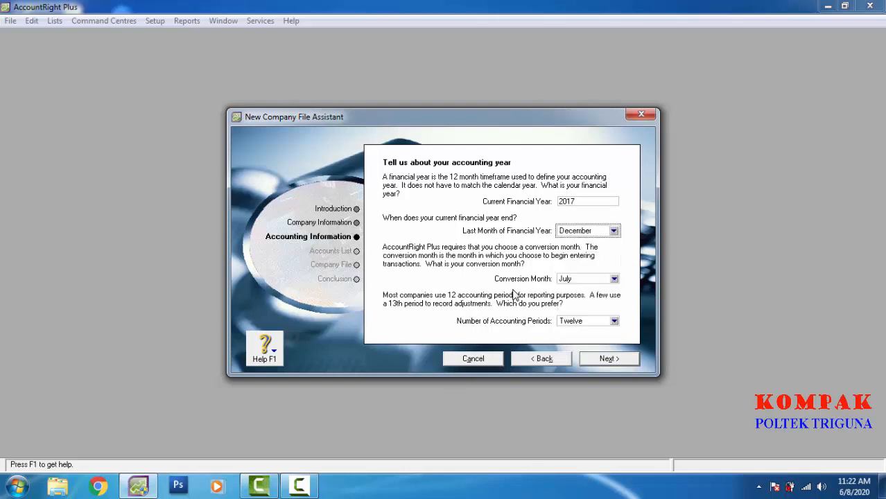
# Step: Choose January as the conversion month and continue to the review page
pyautogui.press('Tab')
pyautogui.hotkey('alt', 'Down')
pyautogui.press('Home')
pyautogui.press('Return')
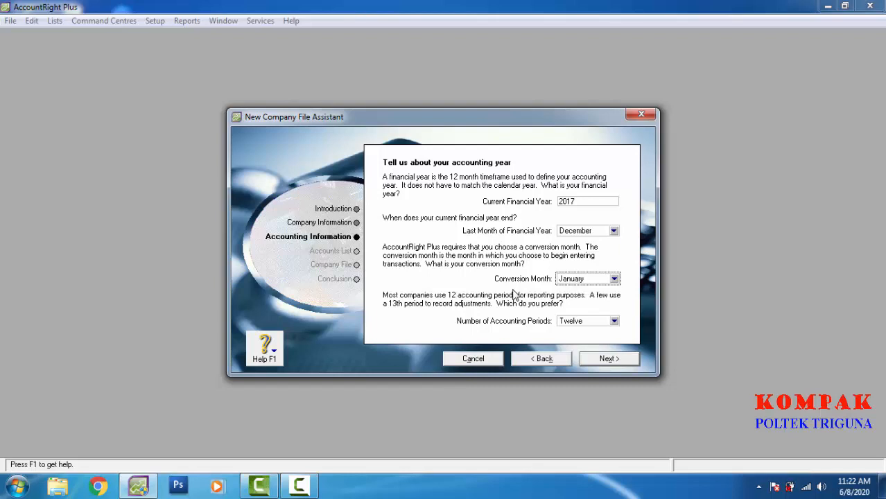
pyautogui.press('Return')
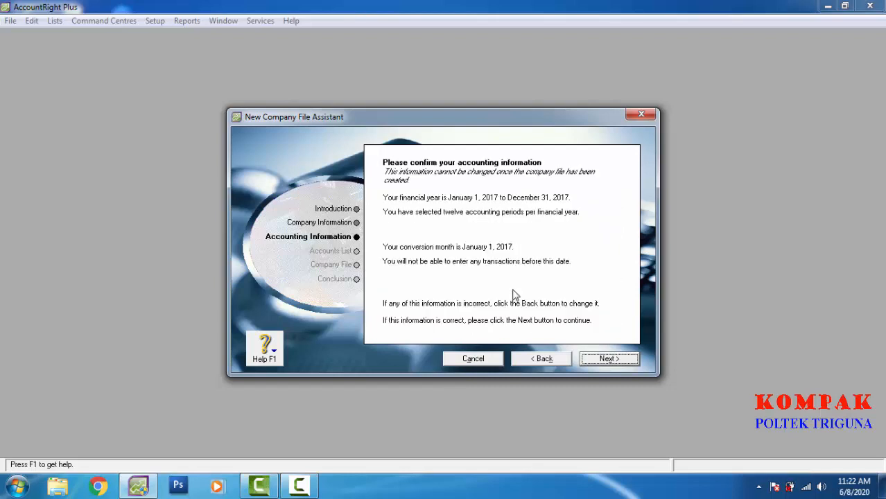
# Step: Confirm the accounting information to reach the Build your accounts list page
pyautogui.press('Return')
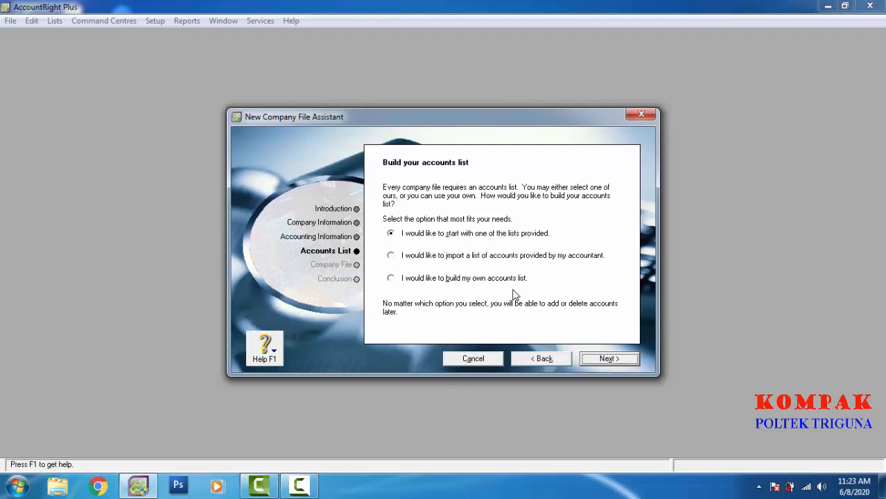
# Step: Choose to build your own accounts list and create PT_ Jasa Pratama.myo on MULTIMEDIA (D:)
pyautogui.click(515, 291)
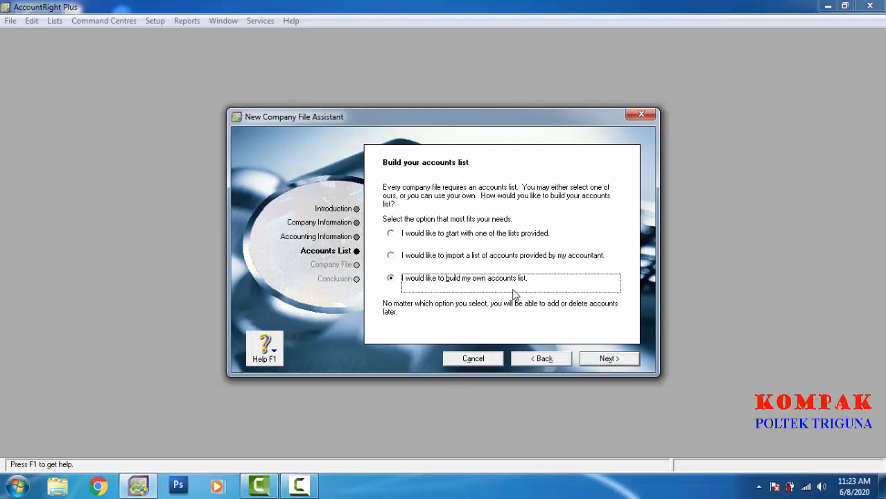
pyautogui.press('Return')
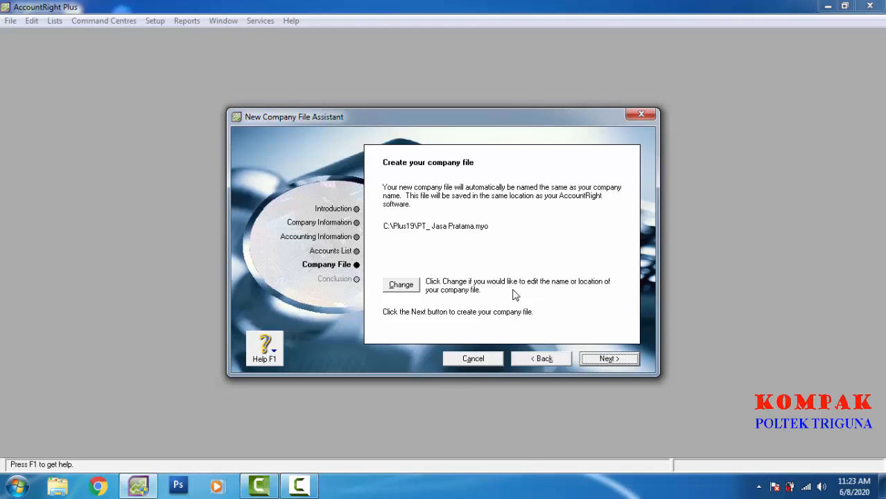
pyautogui.hotkey('alt', 'c')
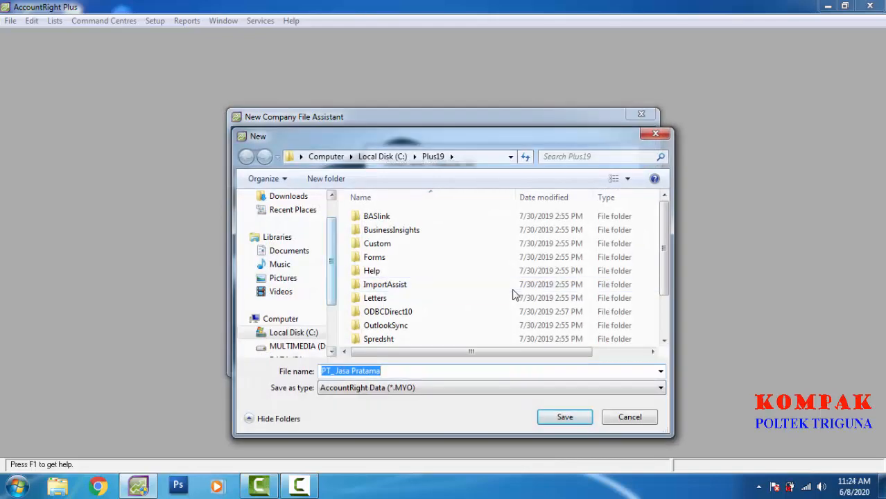
pyautogui.moveTo(332, 262); pyautogui.dragTo(331, 278)
pyautogui.click(297, 319)
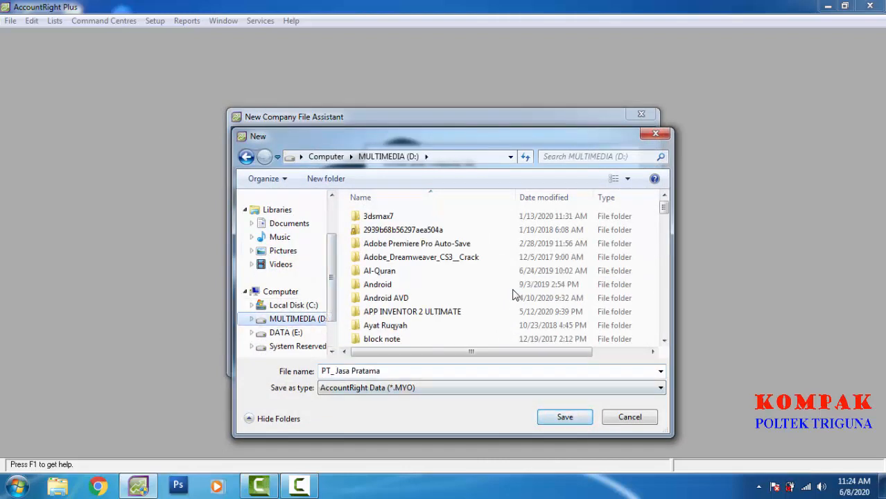
pyautogui.press('Return')
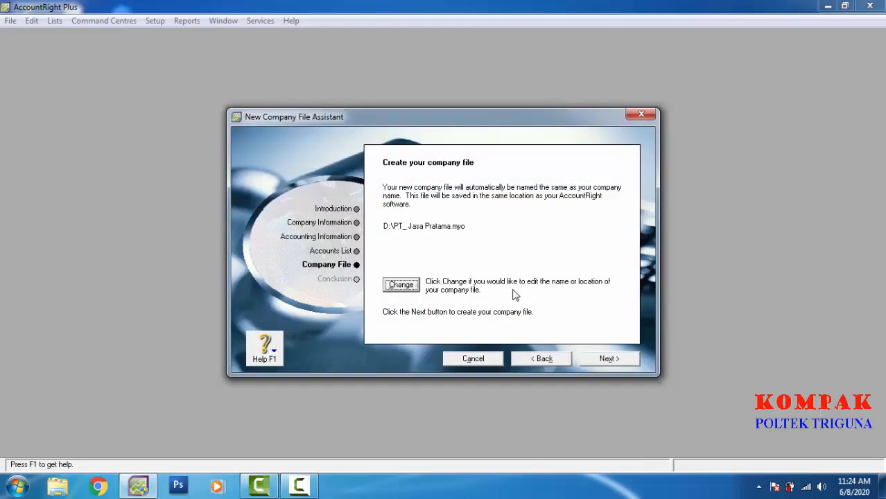
pyautogui.hotkey('alt', 'x')
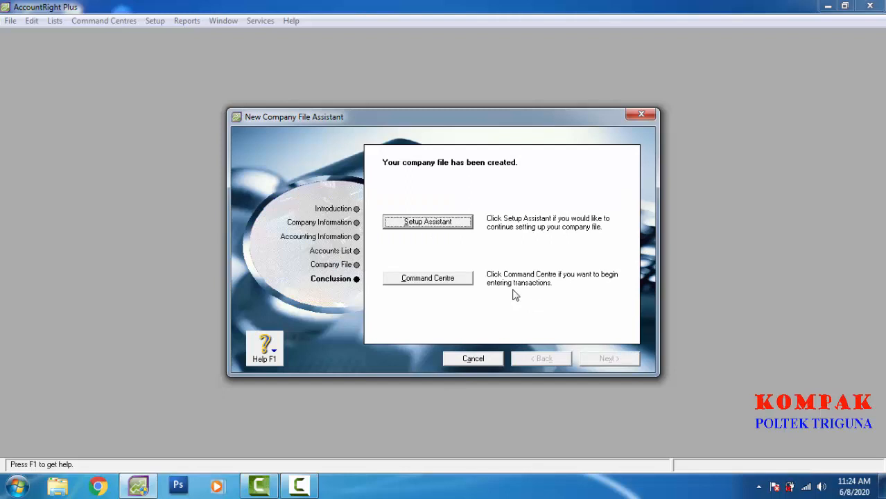
# Step: Open the maximised Command Centre and display the Accounts List of default accounts
pyautogui.hotkey('alt', 'c')
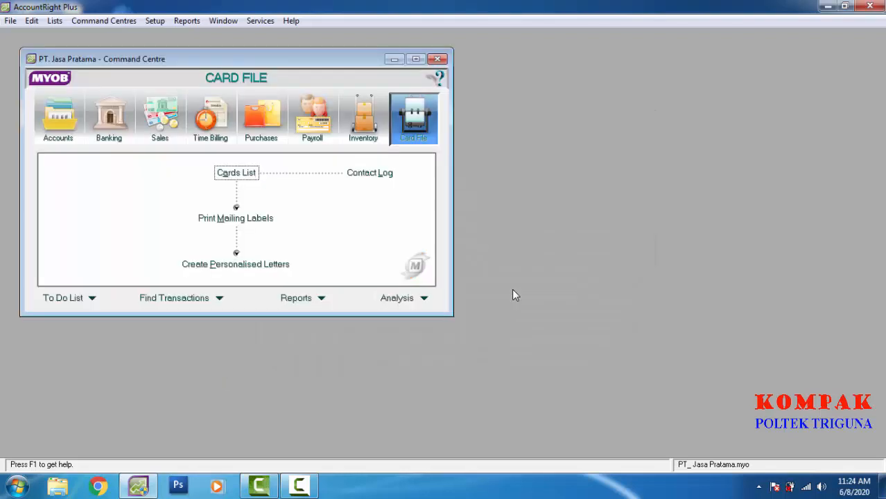
pyautogui.click(416, 58)
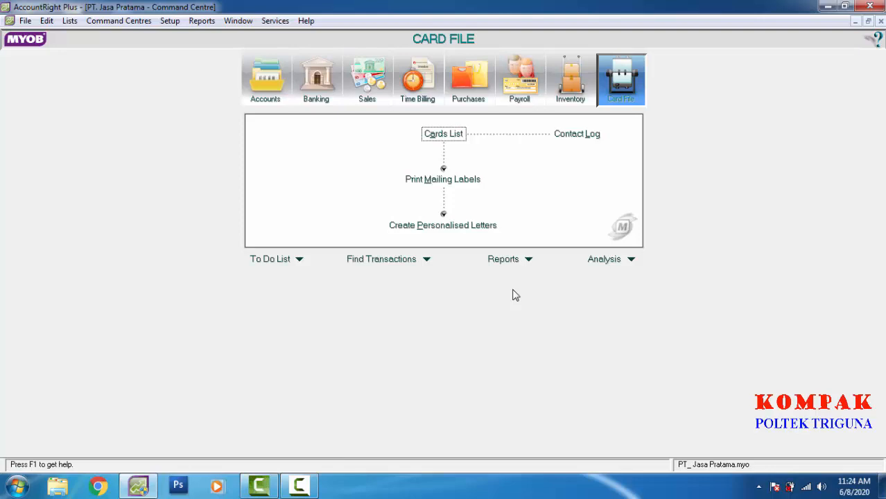
pyautogui.hotkey('ctrl', '1')
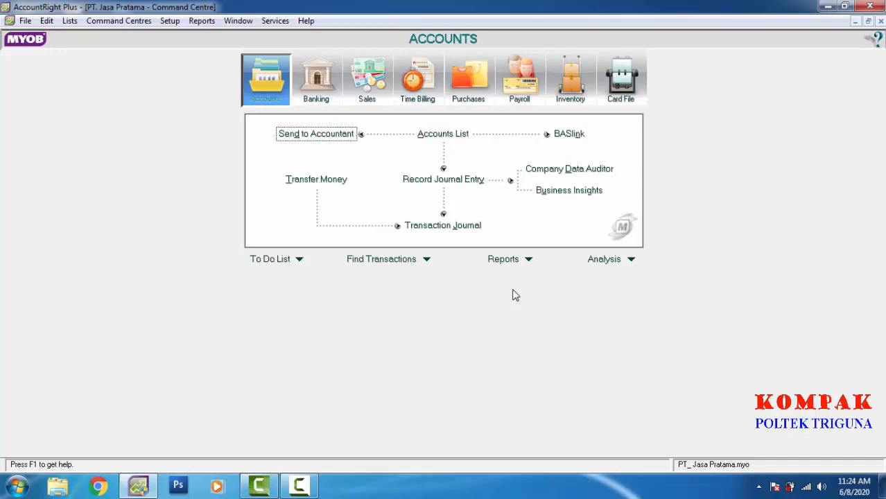
pyautogui.hotkey('ctrl', 'a')
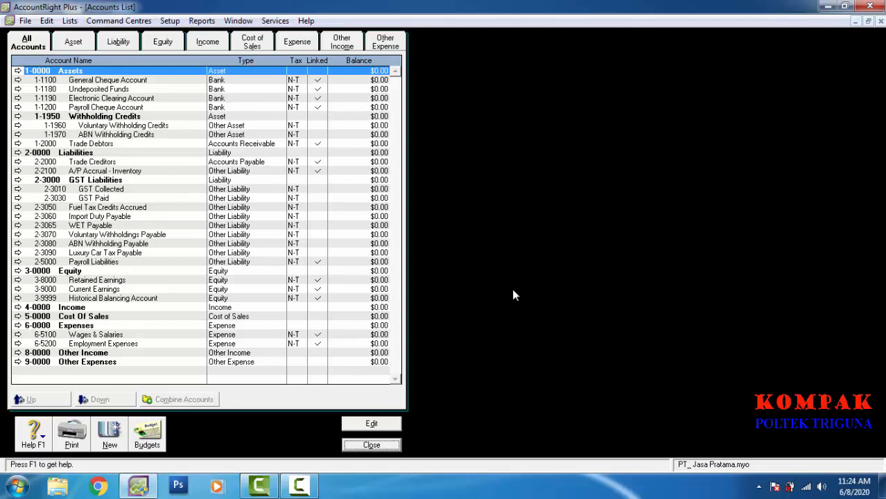
# Step: Move from the Lists menu across to Setup and highlight Preferences
pyautogui.hotkey('alt', 'l')
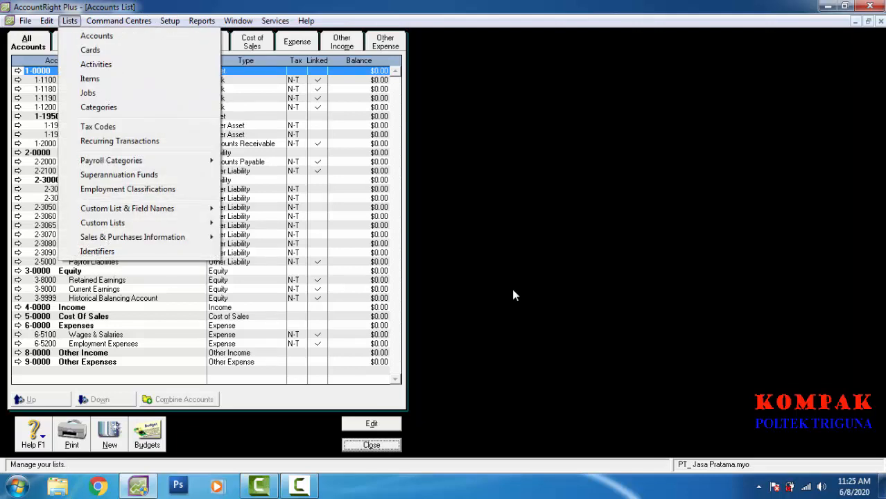
pyautogui.press('Right')
pyautogui.press('Right')
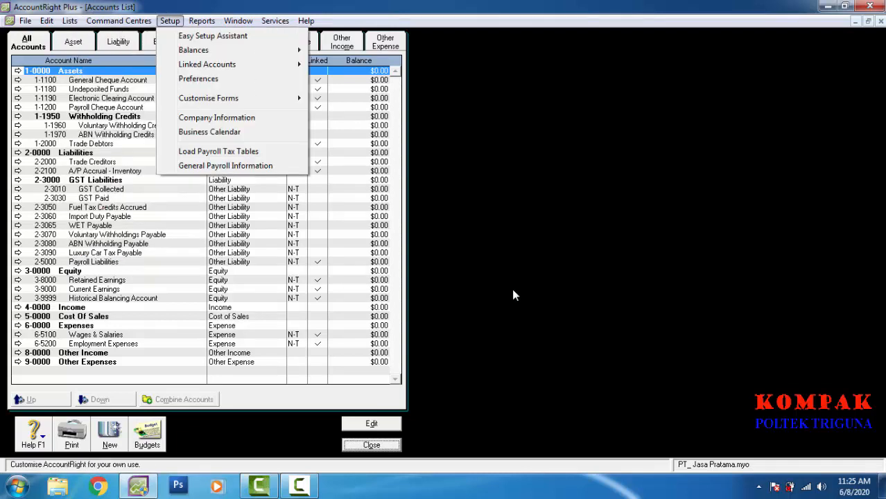
pyautogui.press('Down')
pyautogui.press('Down')
pyautogui.press('Down')
pyautogui.press('Down')
# Step: Untick Show Currency Symbols in Windows on the Preferences Windows tab and confirm with OK
pyautogui.press('Return')
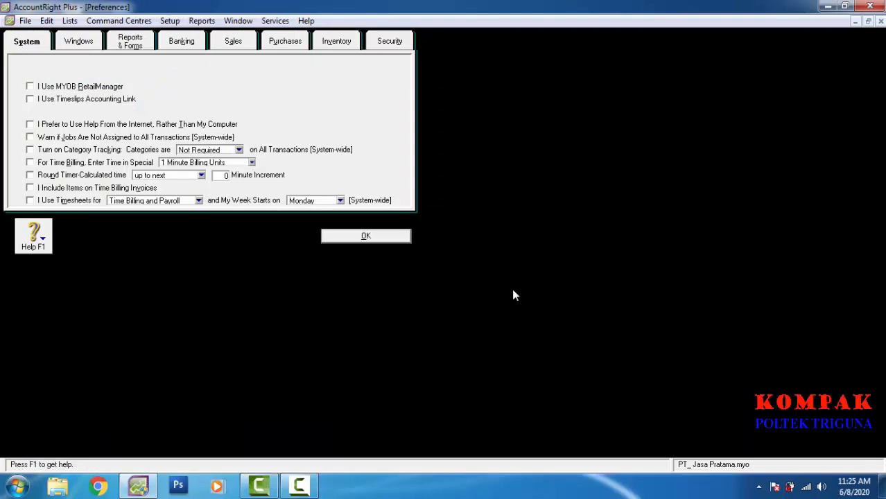
pyautogui.hotkey('ctrl', 'Tab')
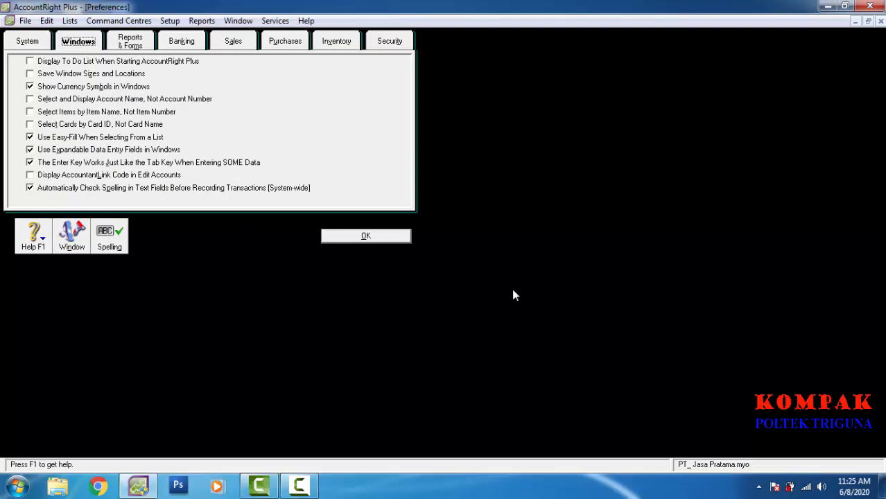
pyautogui.press('Tab')
pyautogui.press('space')
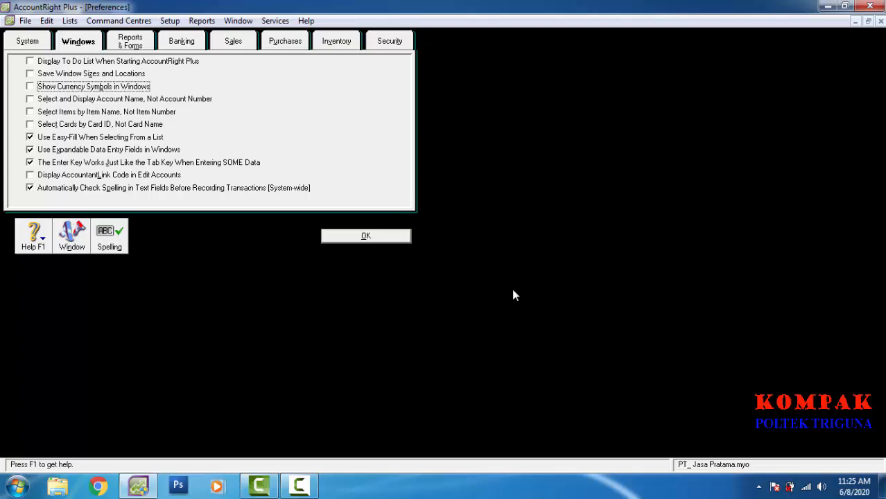
pyautogui.press('Tab')
pyautogui.press('Return')
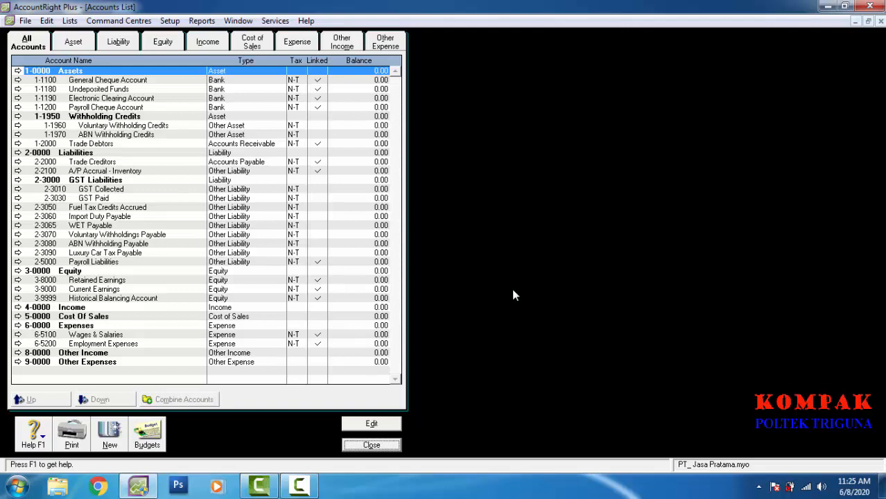
# Step: Rename the Assets header account 1-0000 to Harta
pyautogui.moveTo(139, 487)
pyautogui.press('Return')
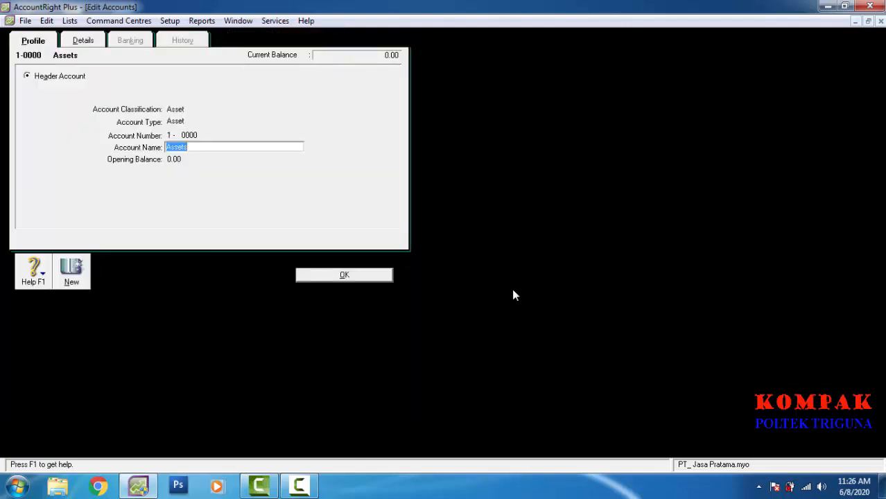
pyautogui.write('Harta')
pyautogui.press('Return')
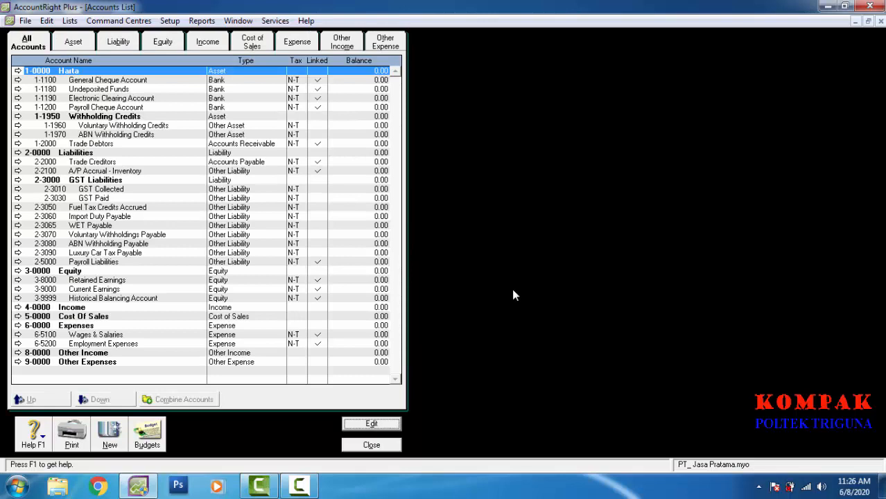
# Step: Rename the Liabilities header account 2-0000 to Hutang
pyautogui.press('2')
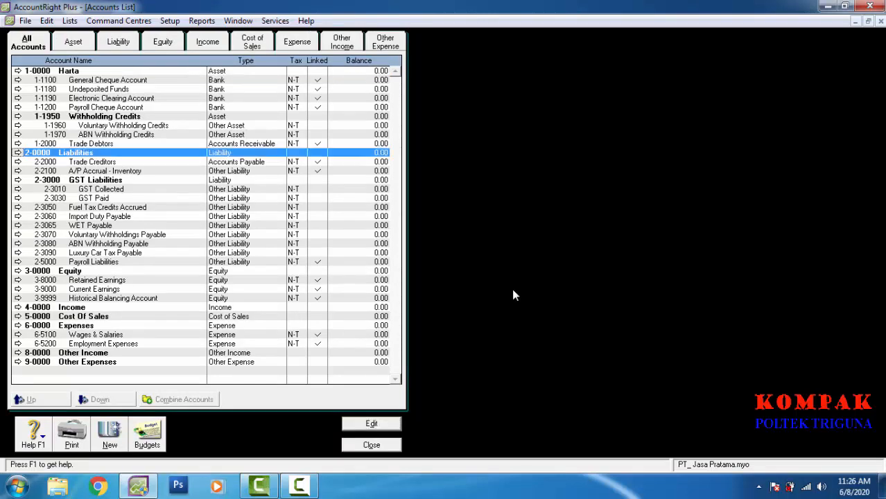
pyautogui.press('Return')
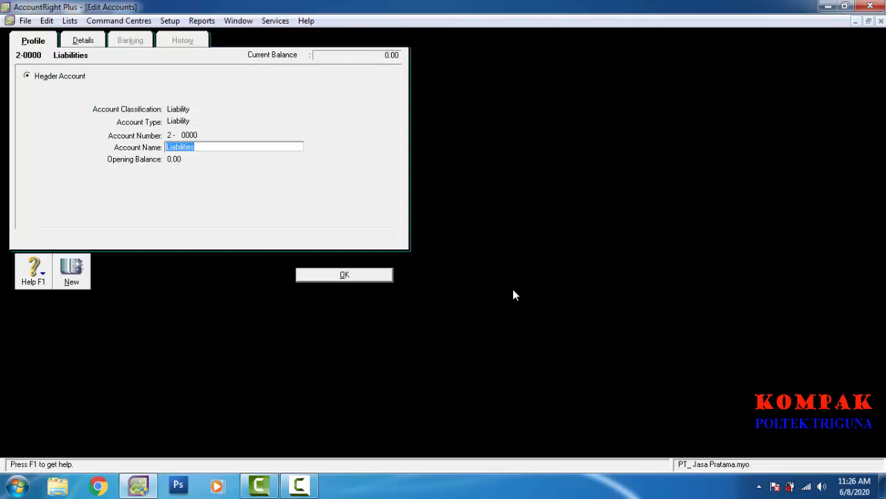
pyautogui.write('Huta')
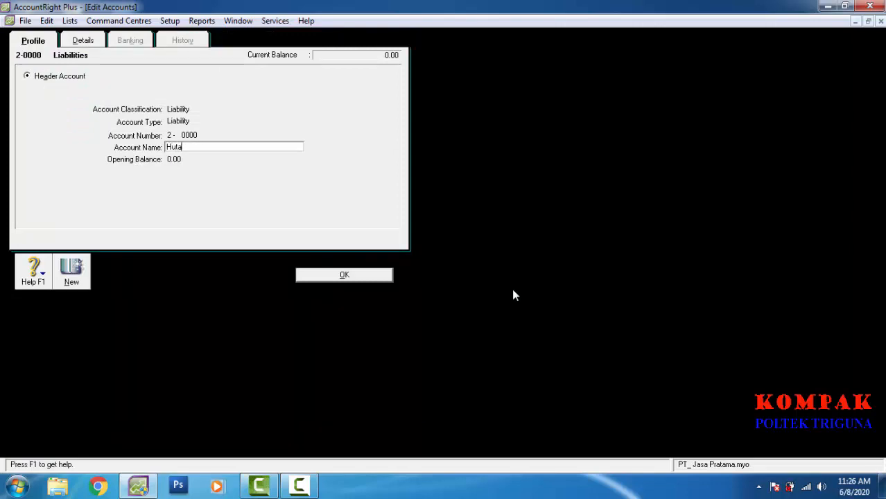
pyautogui.write('ng')
pyautogui.press('Return')
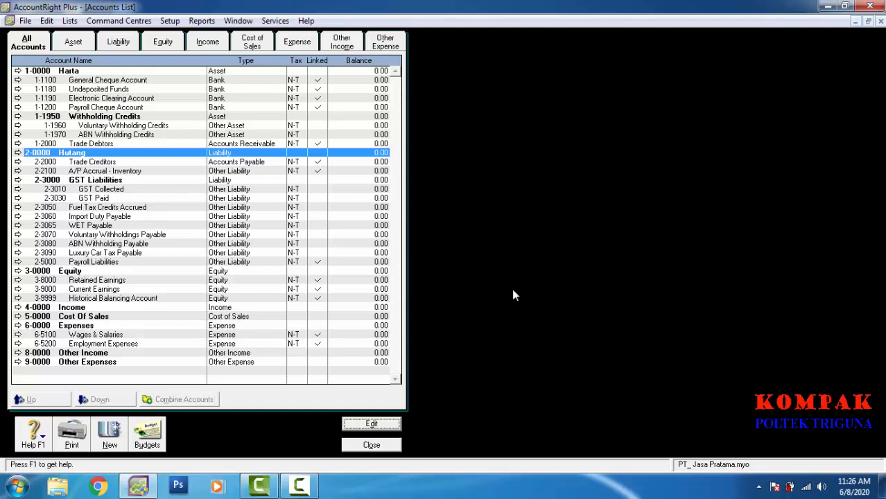
# Step: Start new account 1-1110, keep type Other Asset, and name it Kas Tunai
pyautogui.hotkey('ctrl', 'n')
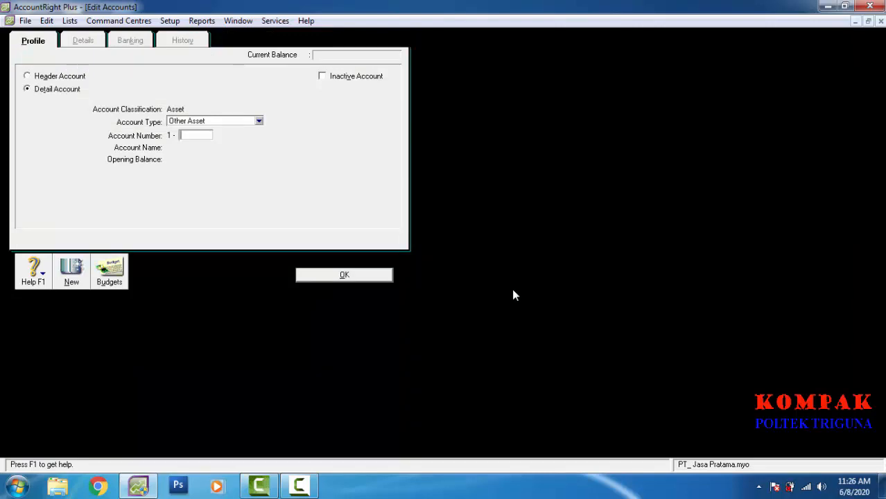
pyautogui.write('1110')
pyautogui.press('Tab')
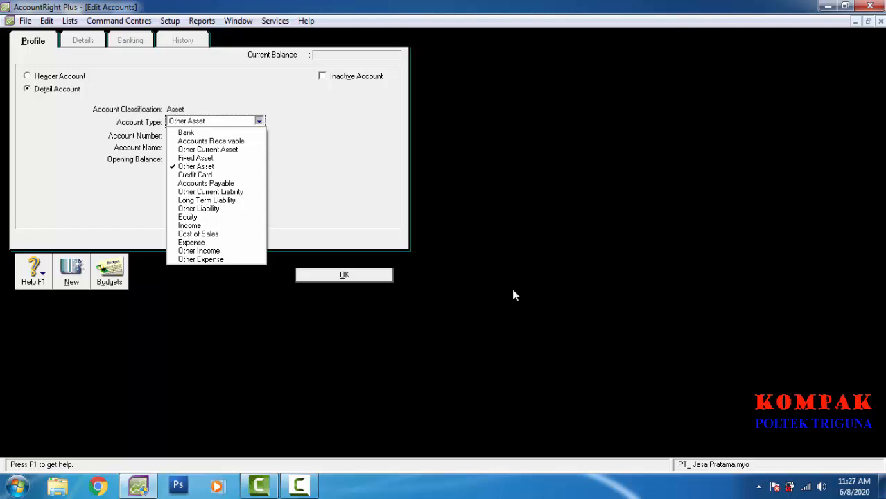
pyautogui.press('Down')
pyautogui.press('Down')
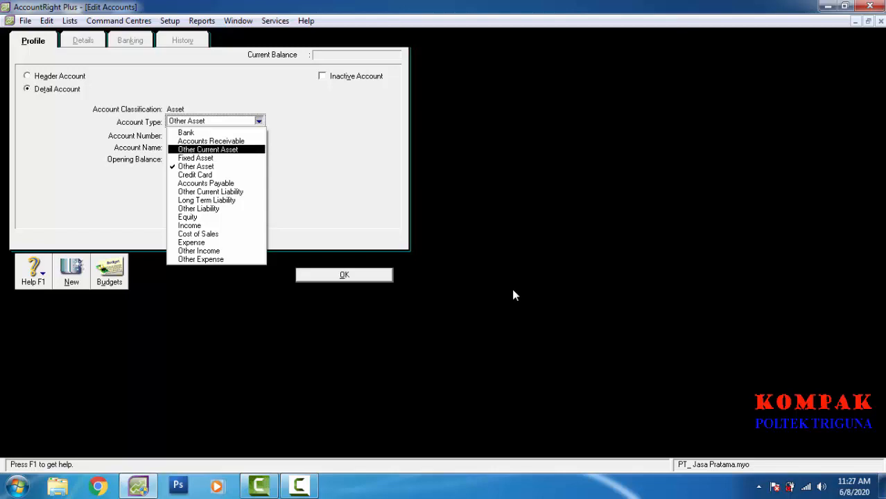
pyautogui.press('Up')
pyautogui.press('Up')
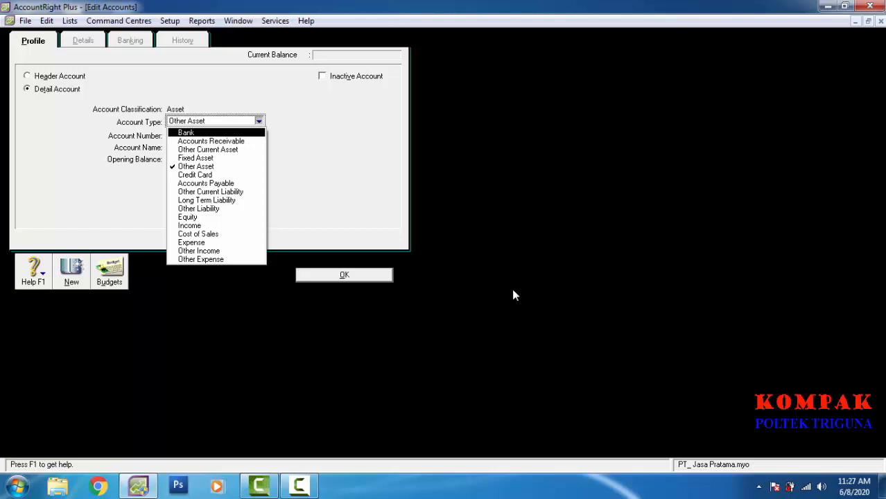
pyautogui.press('Down')
pyautogui.press('Down')
pyautogui.press('Down')
pyautogui.press('Down')
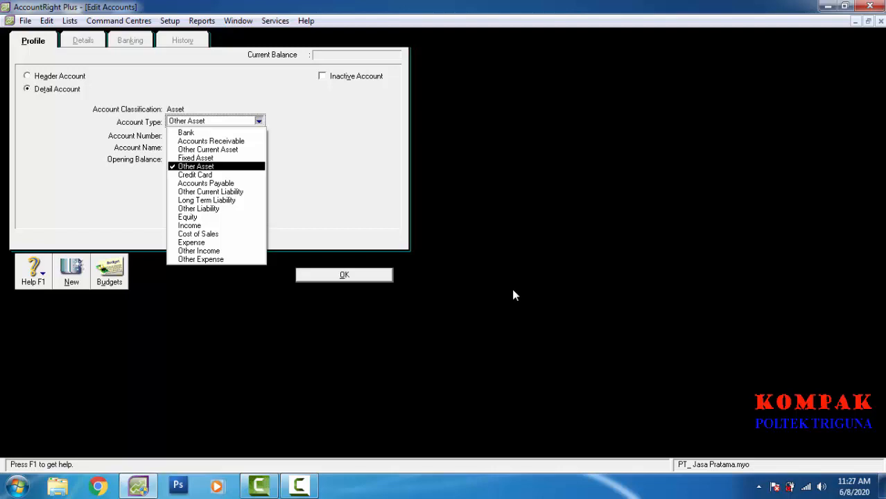
pyautogui.click(514, 296)
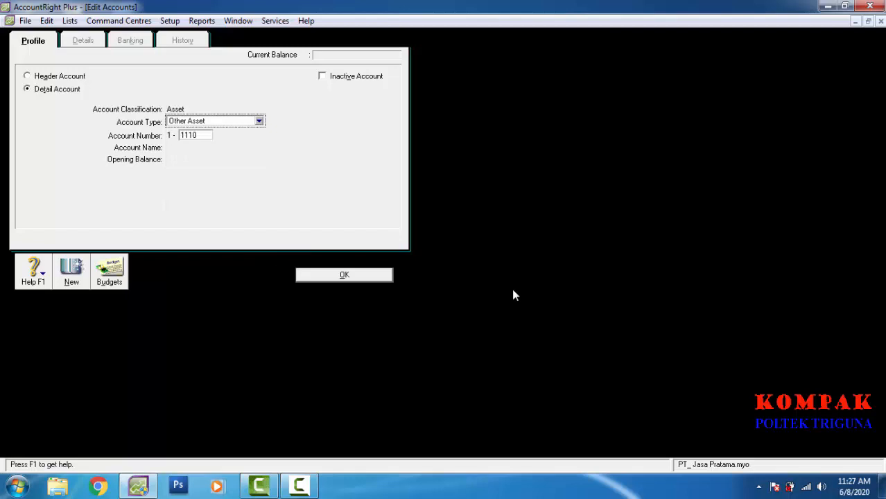
pyautogui.press('Tab')
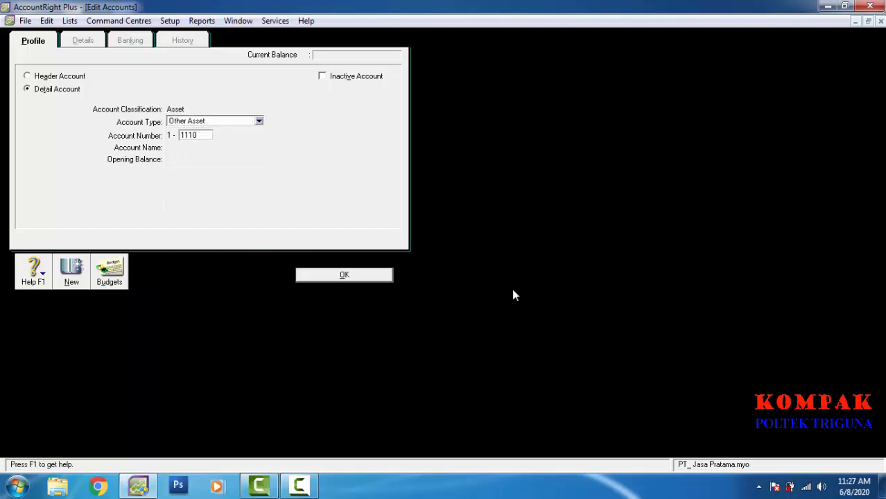
pyautogui.press('Tab')
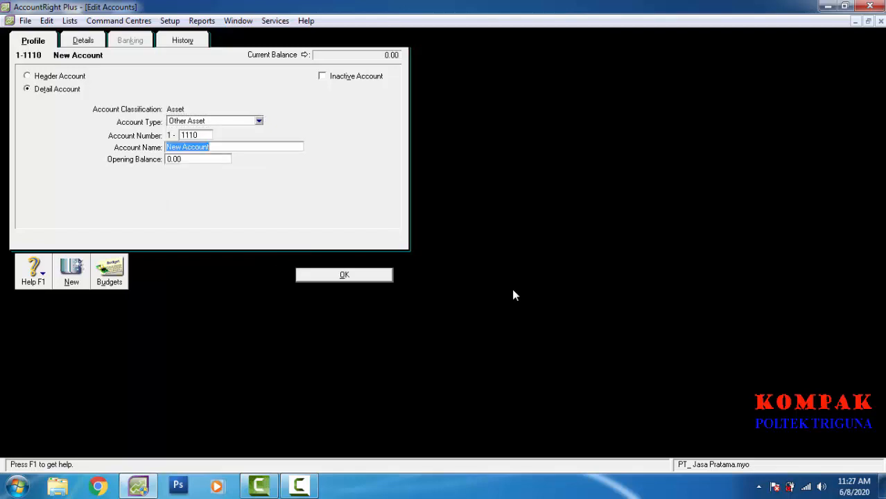
pyautogui.write('Kas')
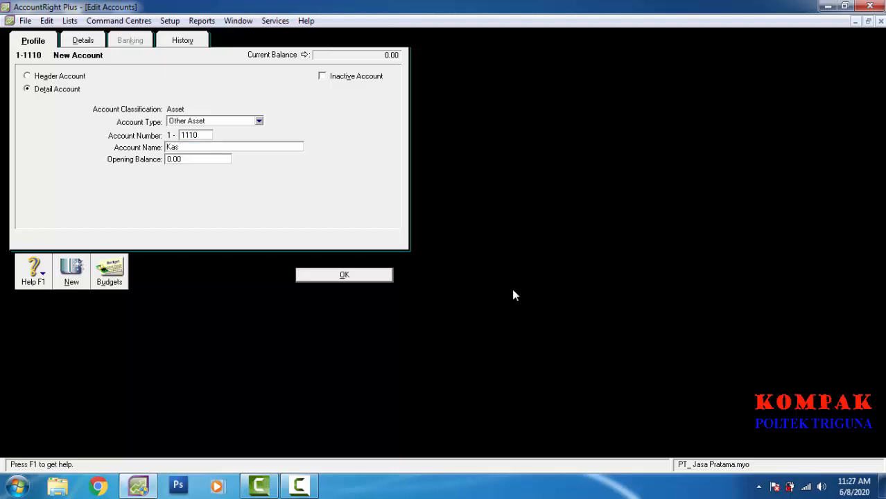
pyautogui.write(' Tunai')
# Step: Record Kas Tunai, then enter Bank-type account 1-1120 named Kas Bank Mandiri
pyautogui.press('Return')
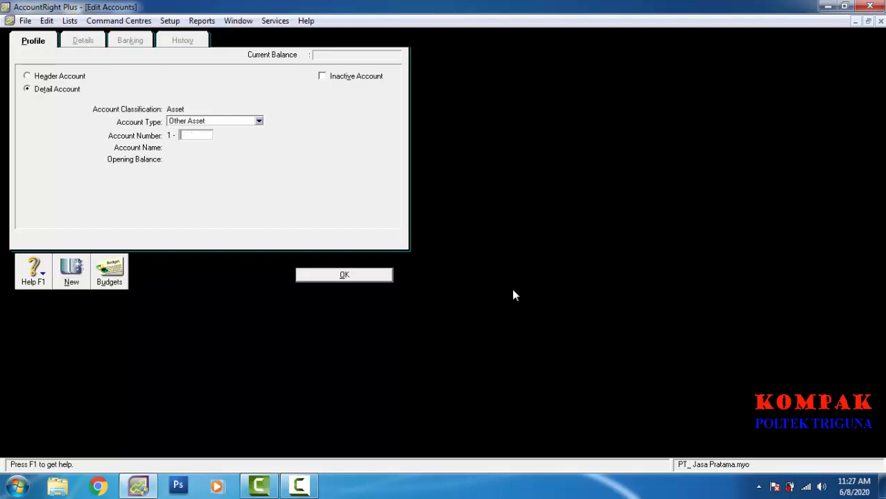
pyautogui.hotkey('shift', 'Tab')
pyautogui.press('space')
pyautogui.press('Down')
pyautogui.press('Return')
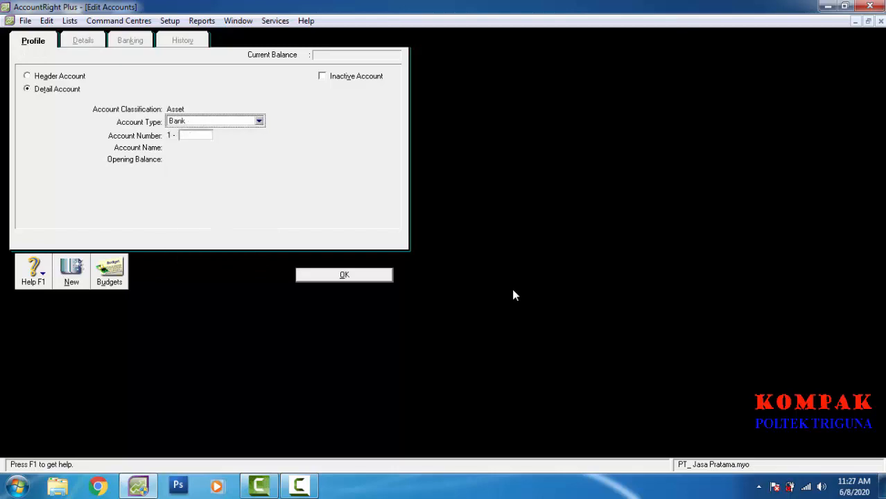
pyautogui.press('Tab')
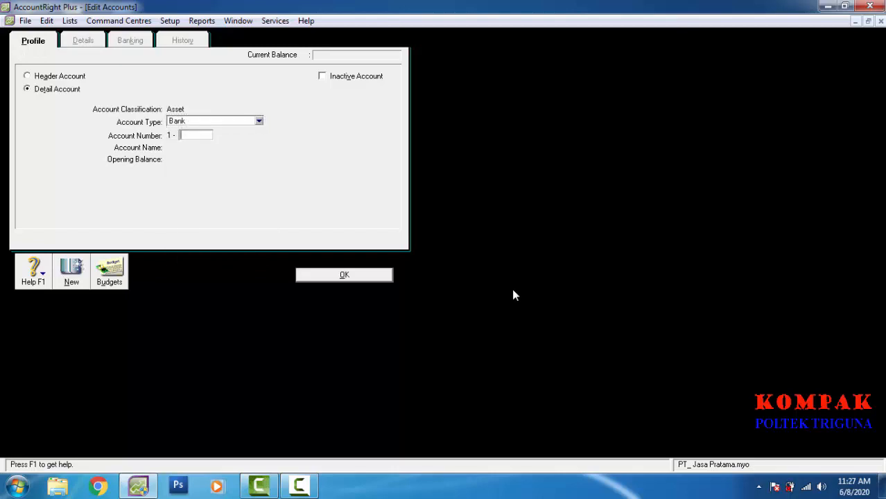
pyautogui.write('1120')
pyautogui.press('Tab')
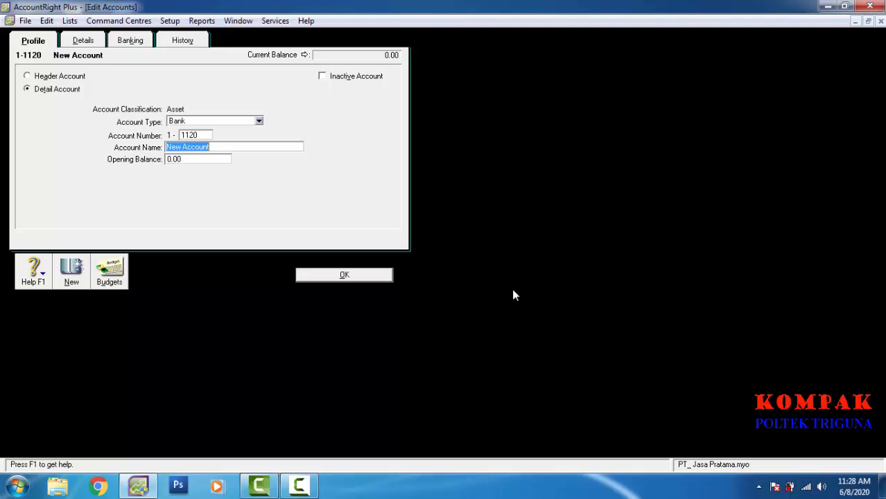
pyautogui.write('Kas ')
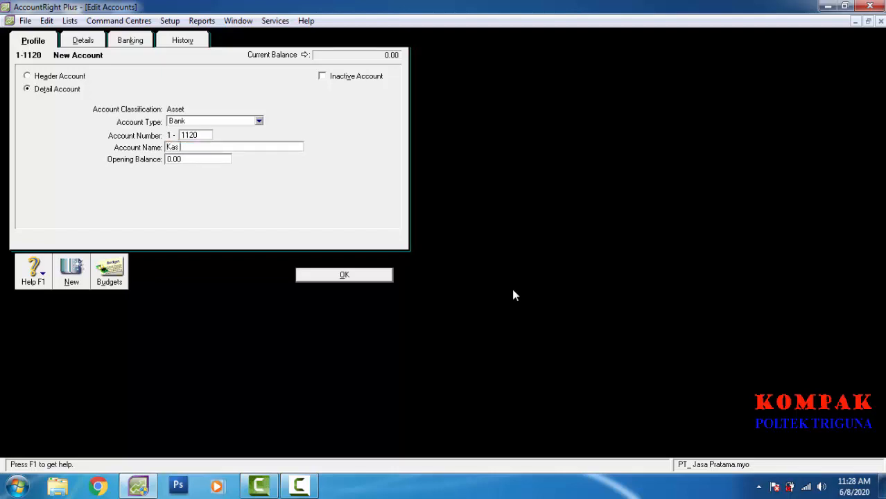
pyautogui.write('Bank Mandiri')
# Step: Record Kas Bank Mandiri, then add Accounts Receivable account 1-1130 Piutang Usaha
pyautogui.press('Return')
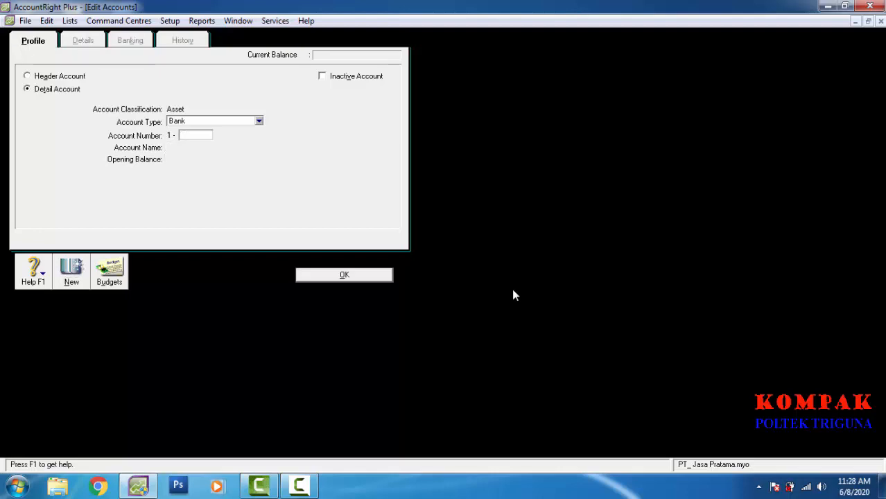
pyautogui.hotkey('shift', 'Tab')
pyautogui.press('space')
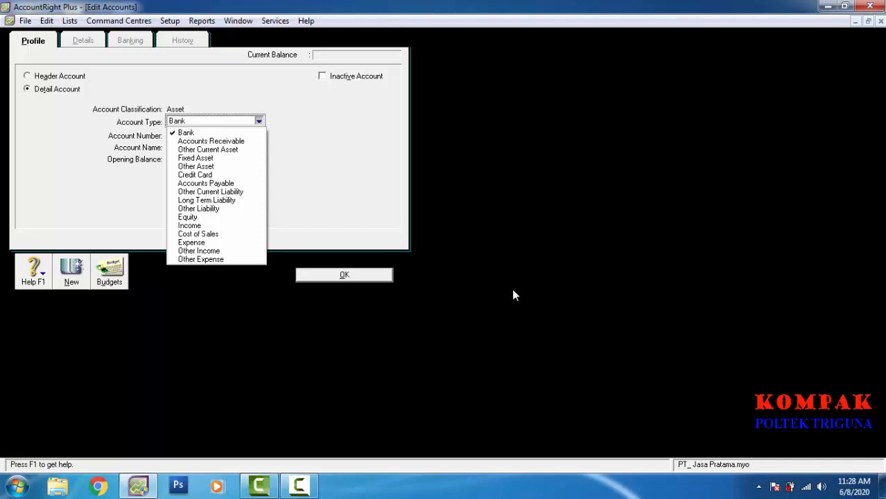
pyautogui.press('Down')
pyautogui.press('Down')
pyautogui.press('Return')
pyautogui.press('Tab')
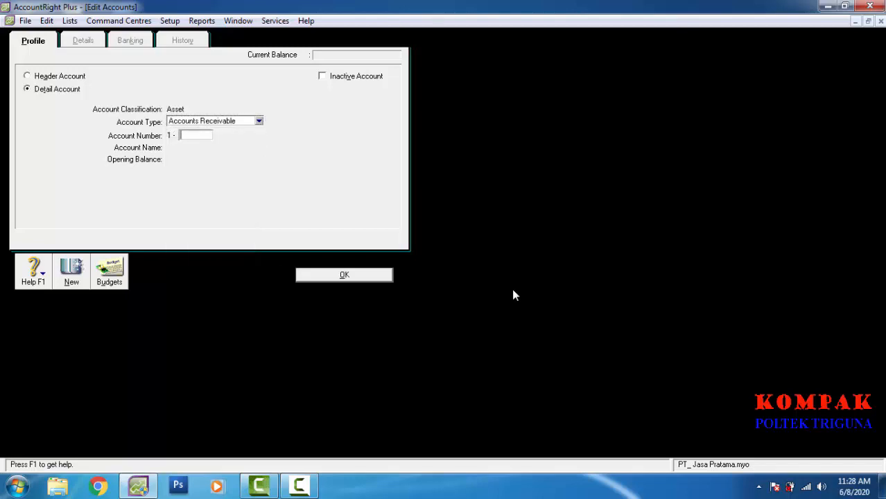
pyautogui.write('1130')
pyautogui.press('Tab')
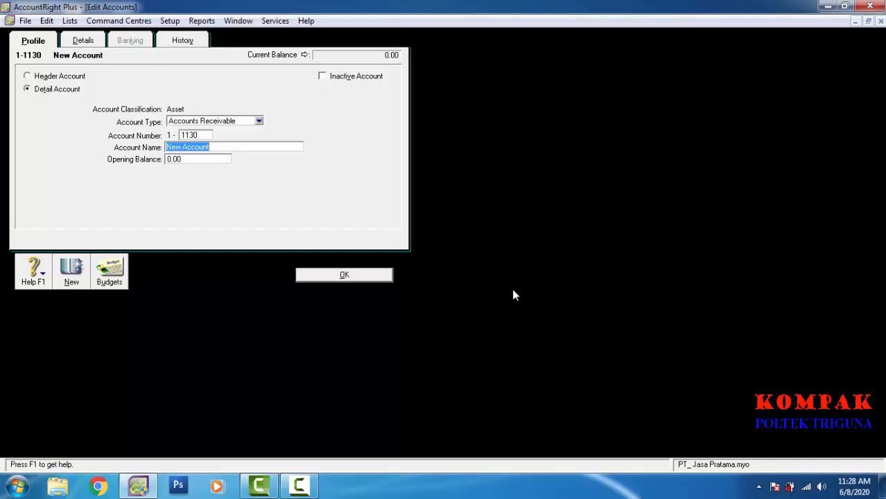
pyautogui.write('Piutang Usaha')
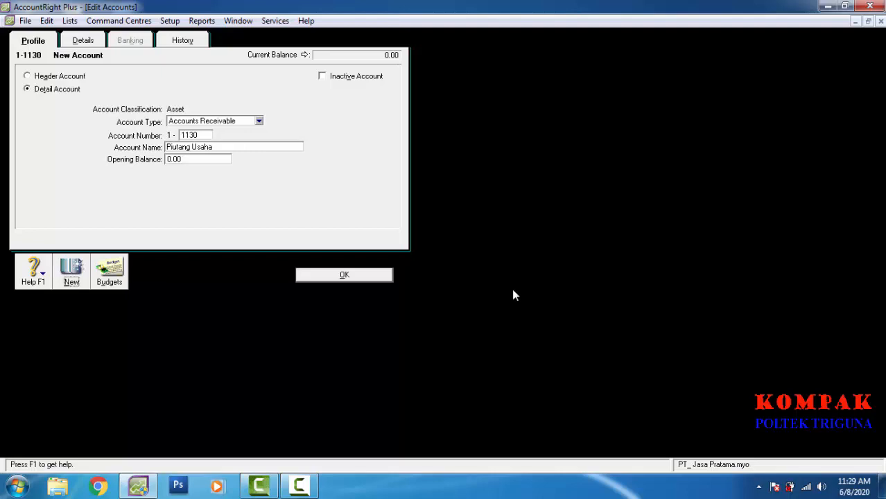
pyautogui.press('Return')
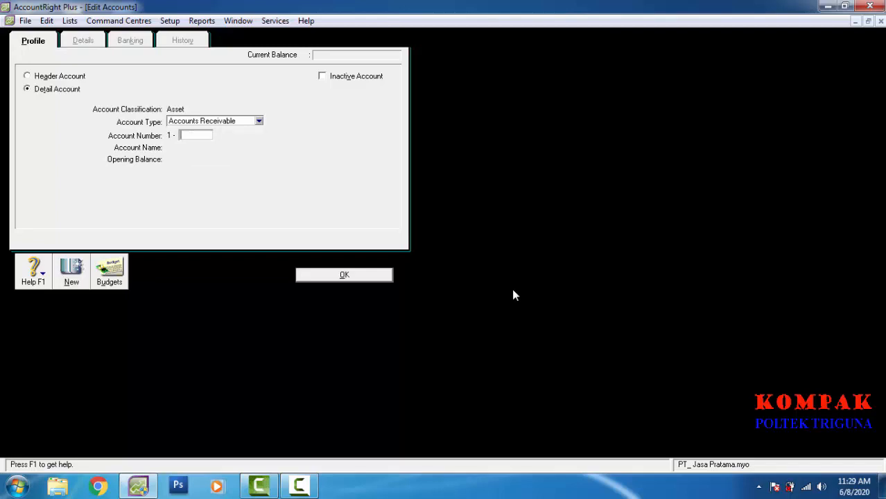
# Step: Add account 1-1140 Sewa dibayar dimuka with type Other Asset and record it
pyautogui.write('1140')
pyautogui.press('Tab')
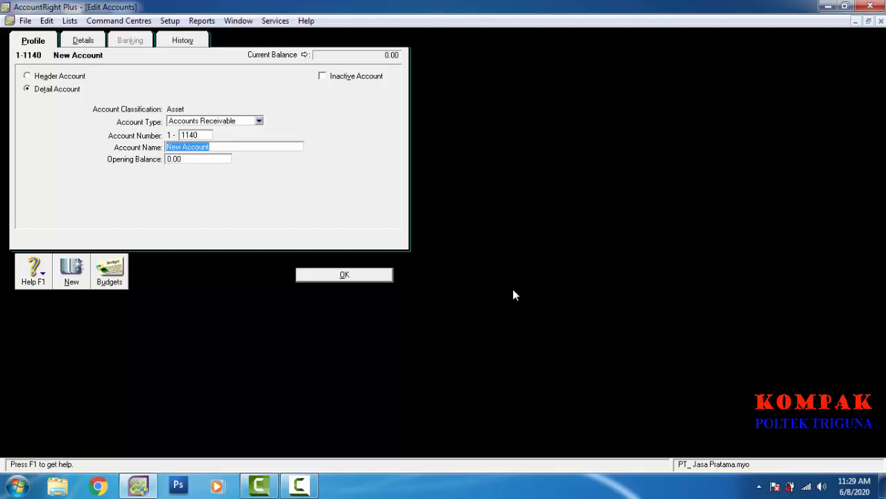
pyautogui.press('Down')
pyautogui.press('Down')
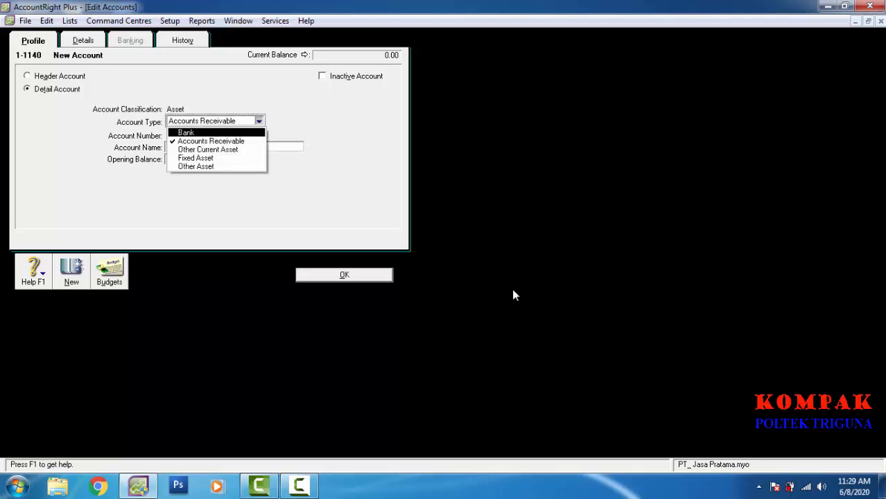
pyautogui.press('Down')
pyautogui.press('Down')
pyautogui.press('Down')
pyautogui.press('Up')
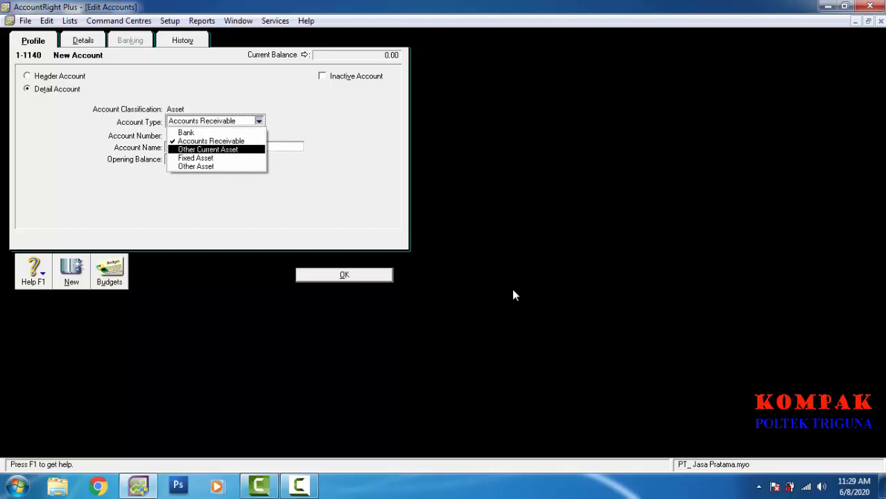
pyautogui.press('Down')
pyautogui.press('Down')
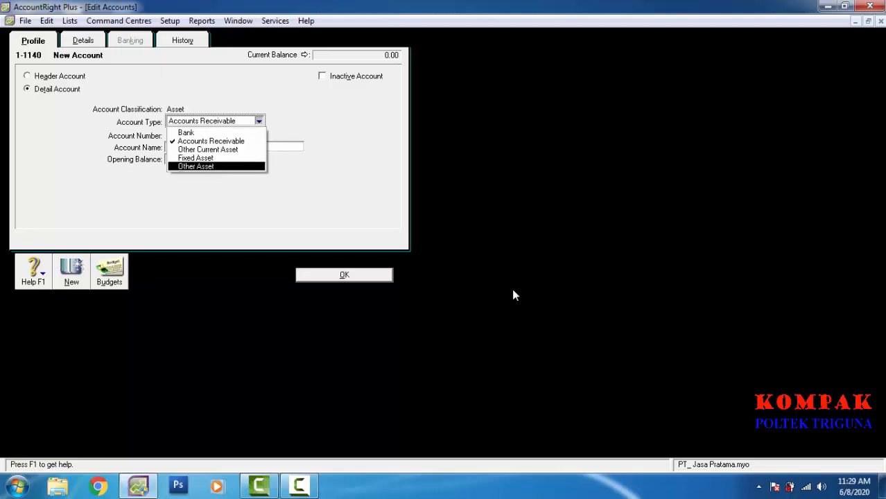
pyautogui.press('Tab')
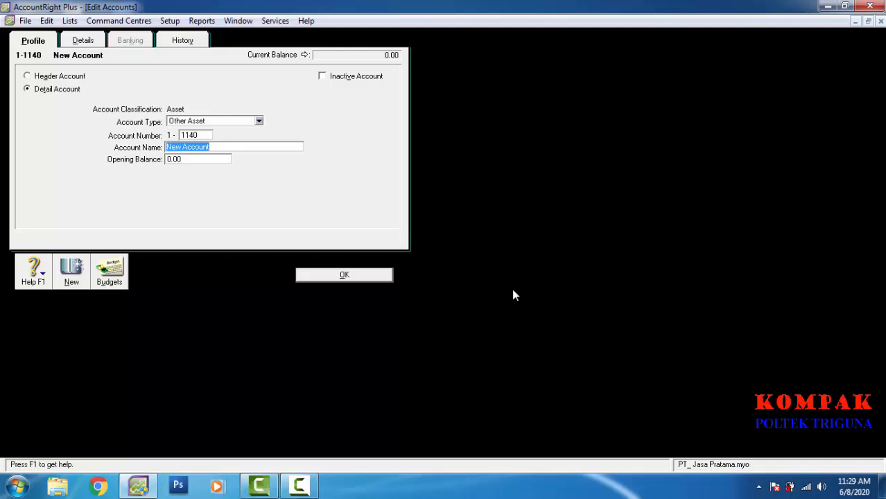
pyautogui.write('Se')
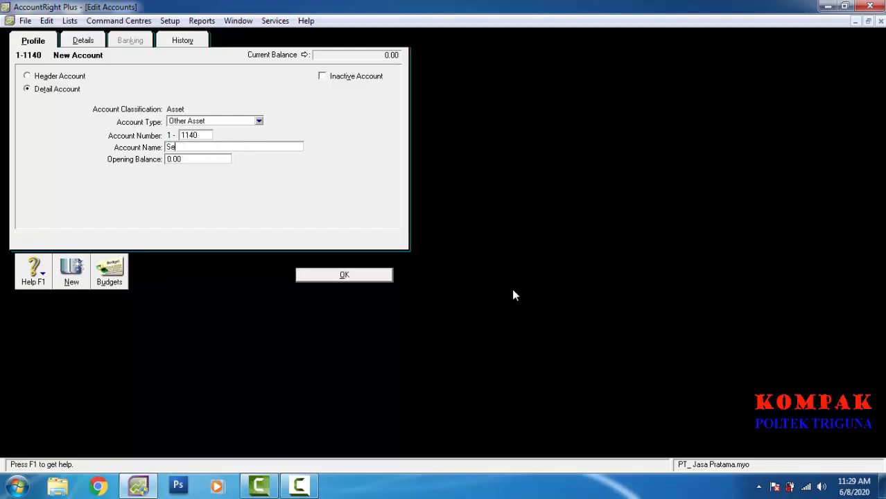
pyautogui.write('wa dibayar dimuka')
pyautogui.press('Return')
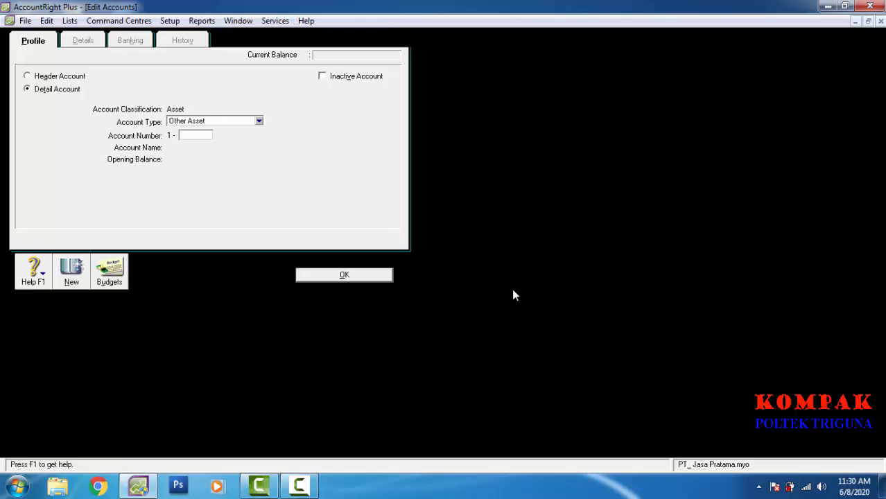
# Step: Enter account 1-1150 Asuransi dibayar dimuka and save it, closing the account form
pyautogui.write('1150')
pyautogui.press('Tab')
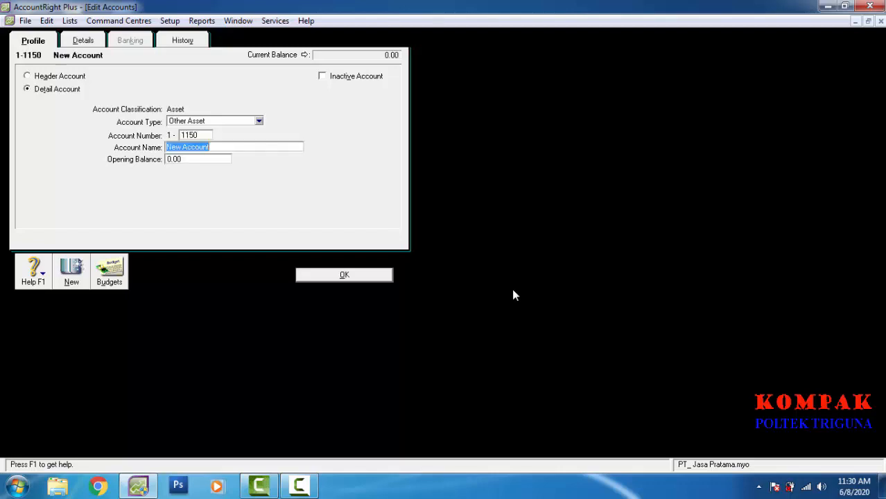
pyautogui.write('As')
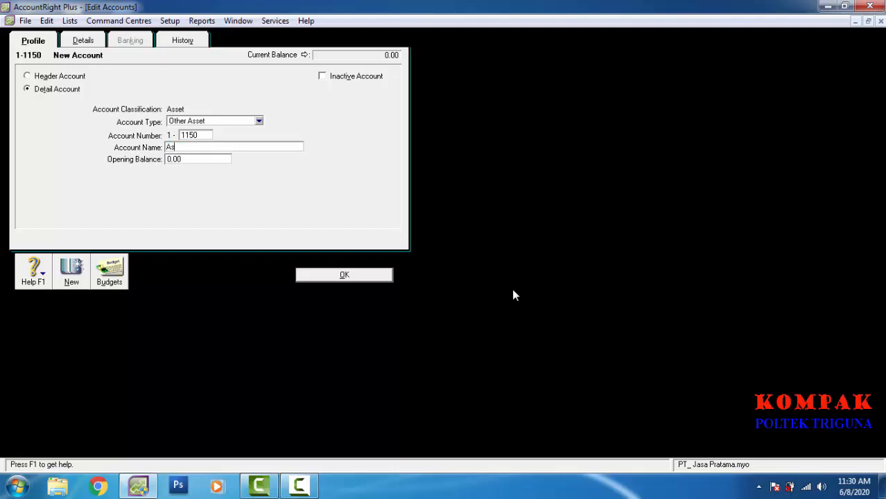
pyautogui.write('uransi dibayar dimuka')
pyautogui.press('Return')
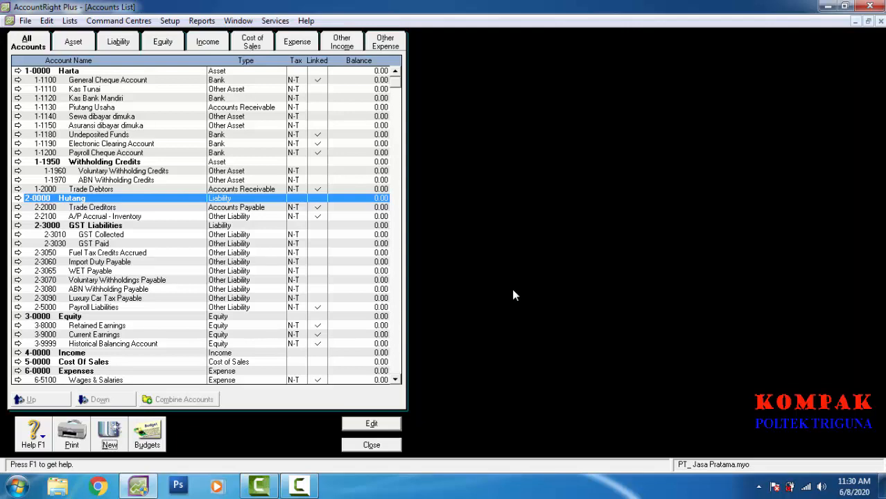
# Step: In the Liability accounts, add account 2-1200 Hutang Usaha
pyautogui.hotkey('alt', 'b')
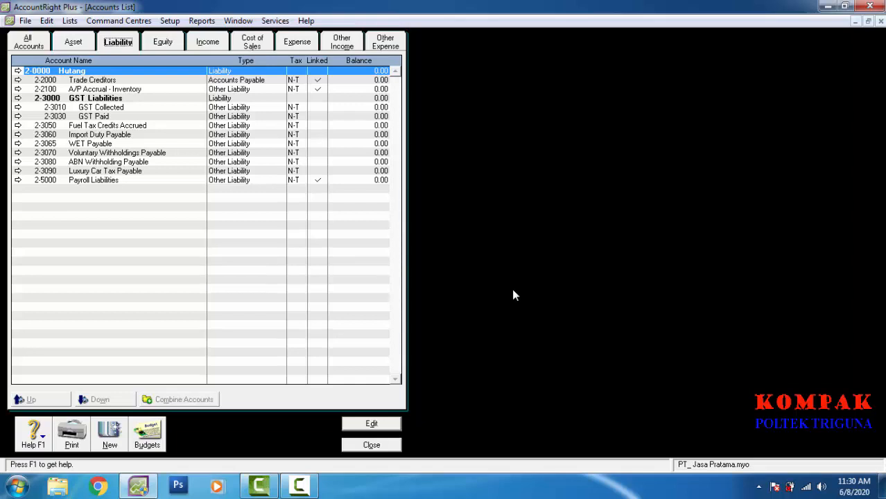
pyautogui.hotkey('ctrl', 'n')
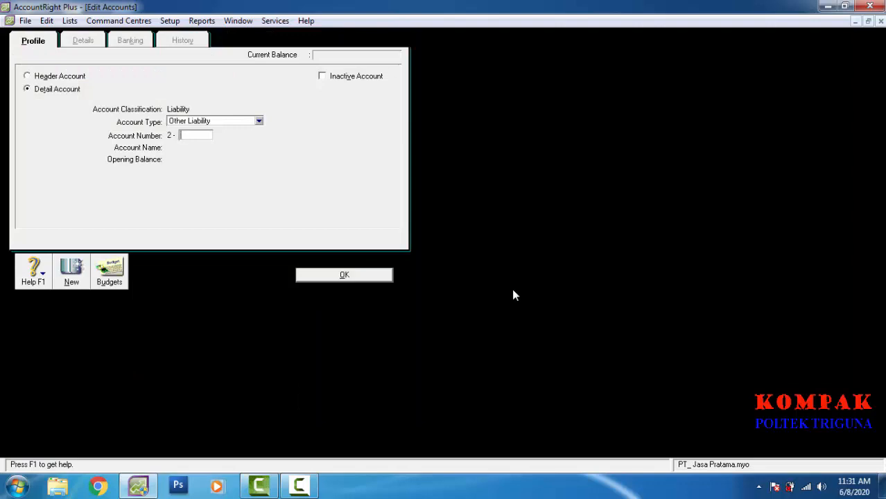
pyautogui.write('1200')
pyautogui.press('Tab')
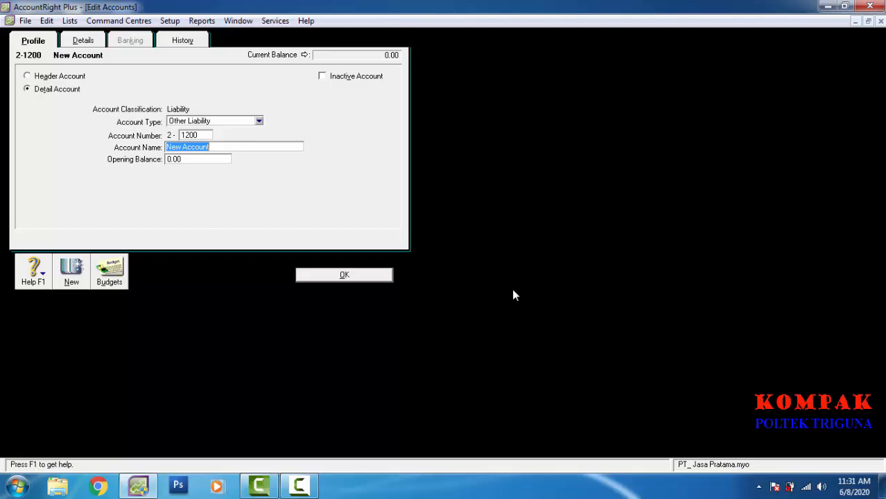
pyautogui.write('Hu')
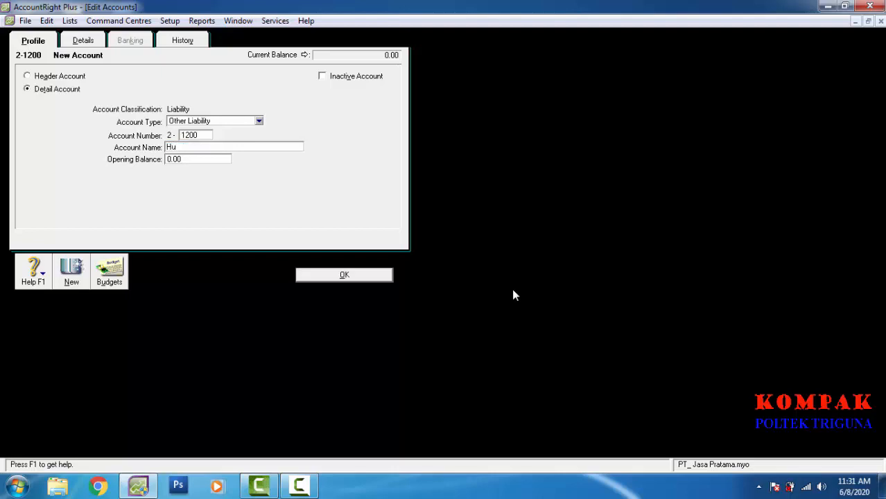
pyautogui.write('tang Usaha')
pyautogui.hotkey('alt', 'n')
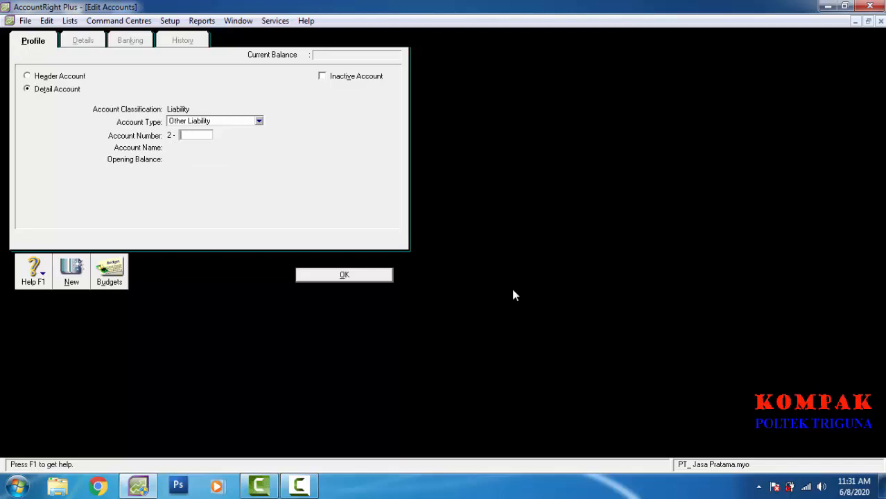
# Step: Add account 2-1210 Hutang Gaji and return to the Accounts List
pyautogui.write('1210')
pyautogui.press('Tab')
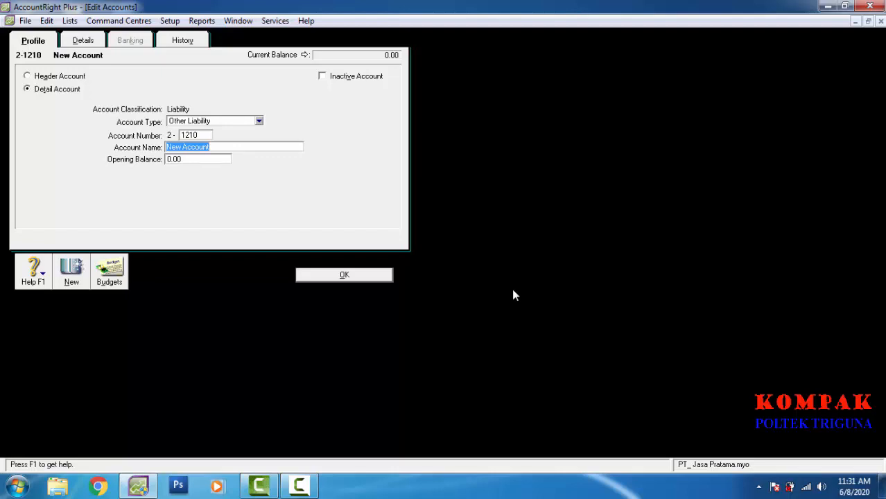
pyautogui.write('Huta')
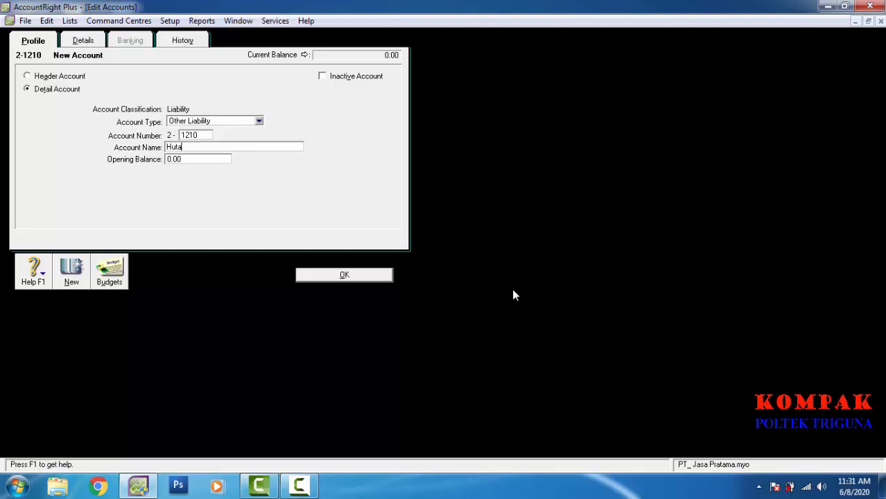
pyautogui.write('ng Gaji')
pyautogui.press('Return')
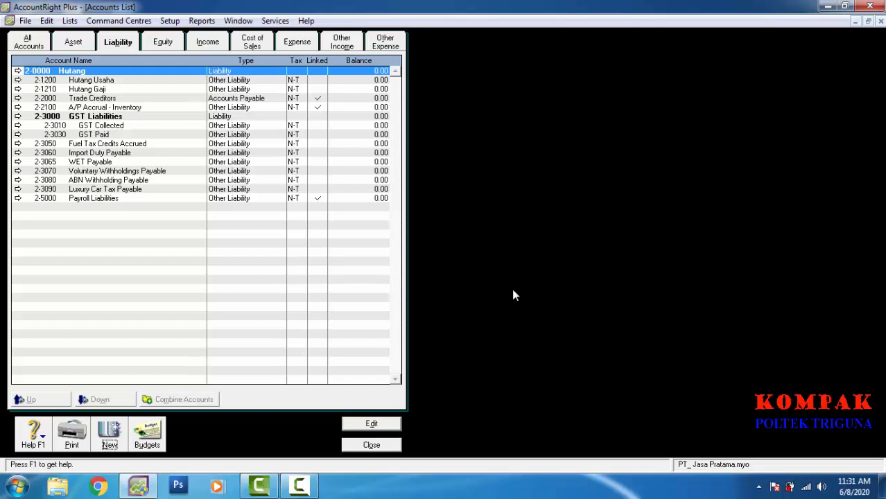
pyautogui.hotkey('ctrl', 'Tab')
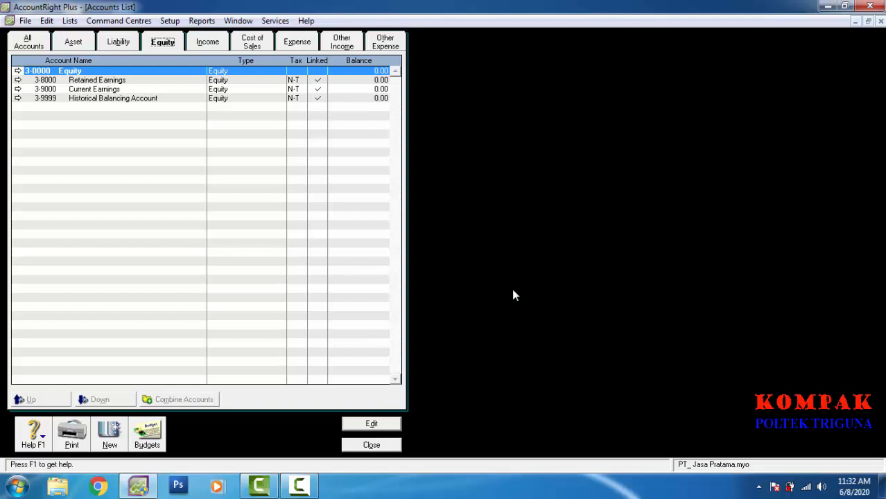
# Step: Add equity account 3-1120 Prive, keeping the Equity account type
pyautogui.hotkey('alt', 'n')
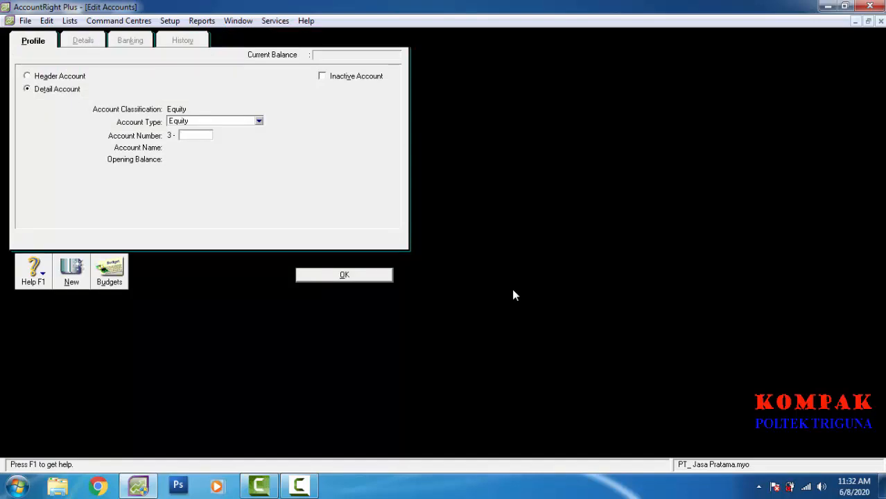
pyautogui.write('1120')
pyautogui.press('Tab')
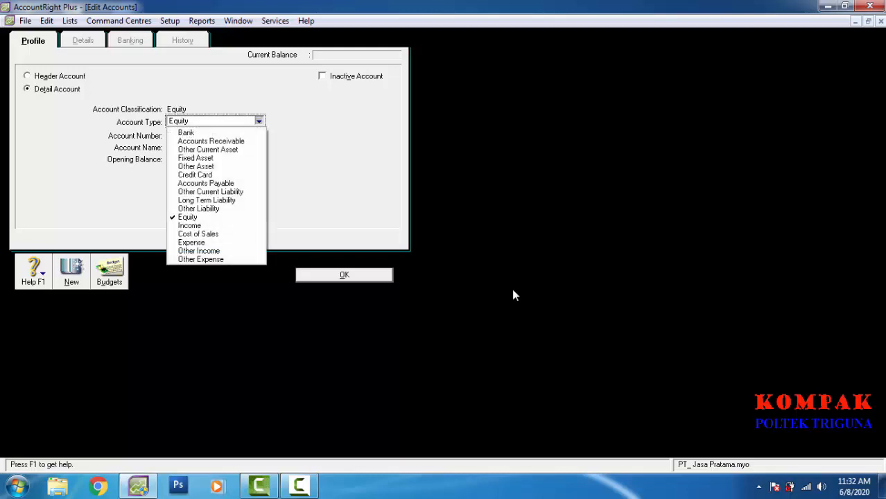
pyautogui.press('Escape')
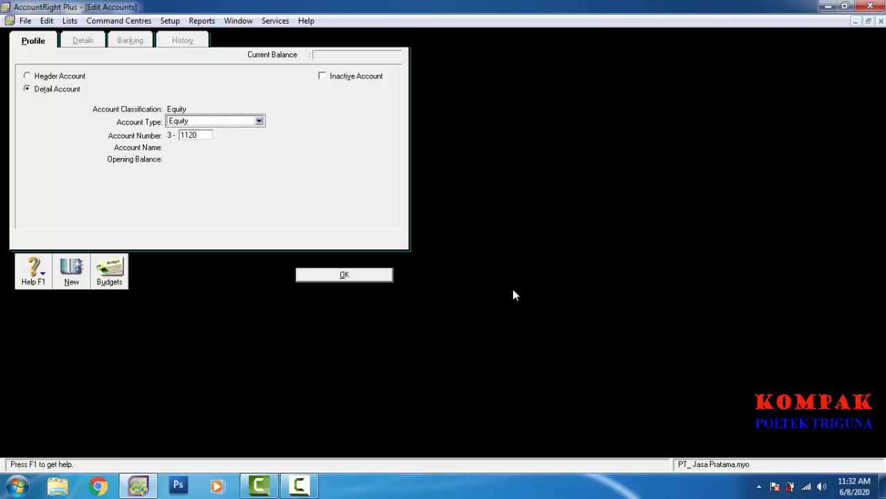
pyautogui.press('Tab')
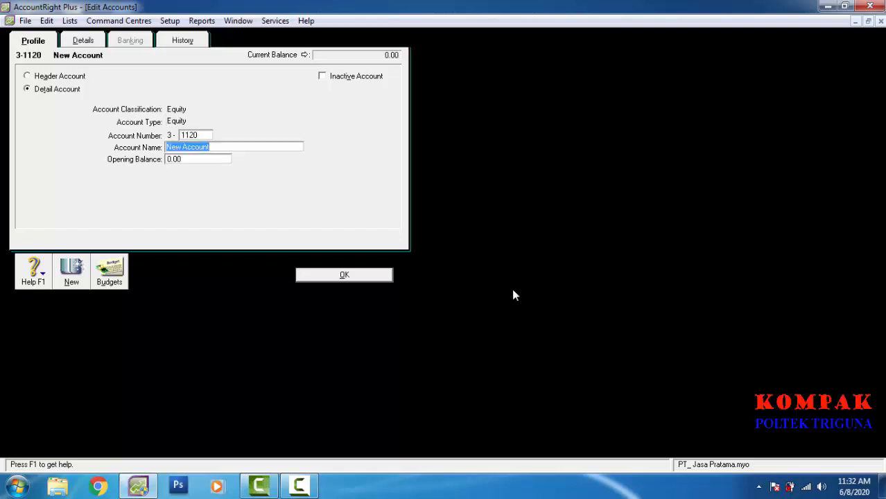
pyautogui.write('Pri')
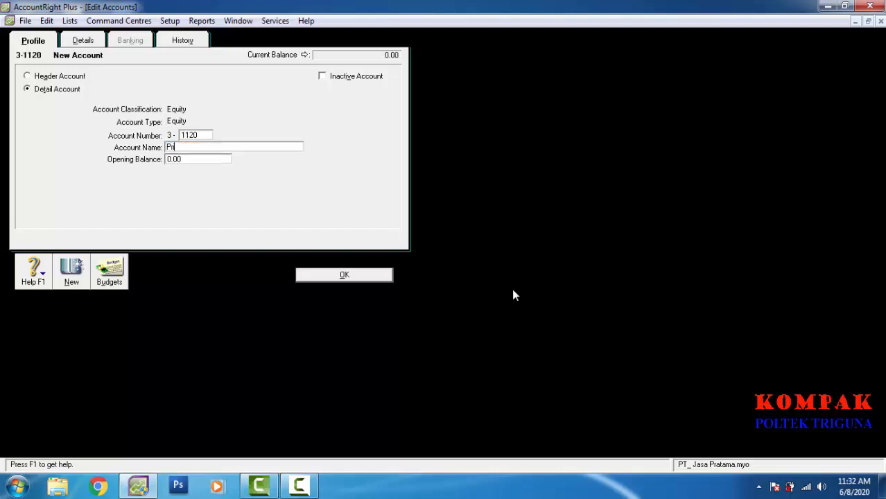
pyautogui.write('ve')
pyautogui.hotkey('alt', 'n')
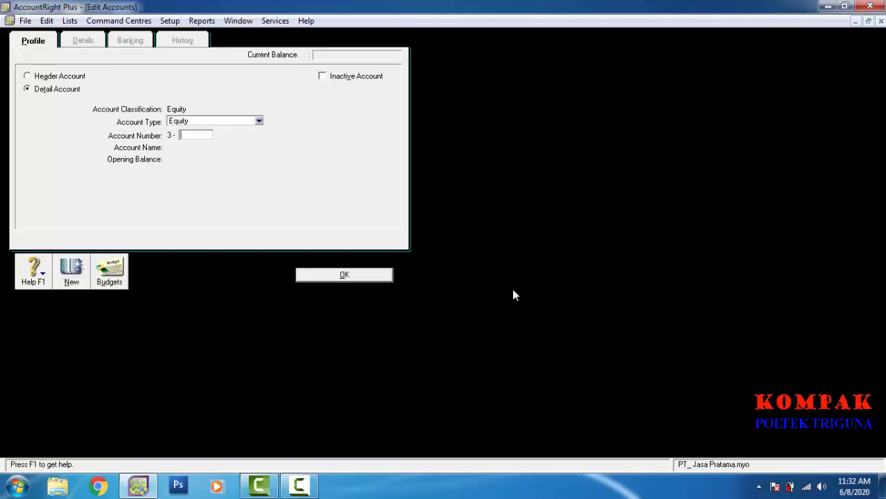
# Step: Try account number 900, dismiss the duplicate-number warning, and close the blank form
pyautogui.write('9000')
pyautogui.press('Tab')
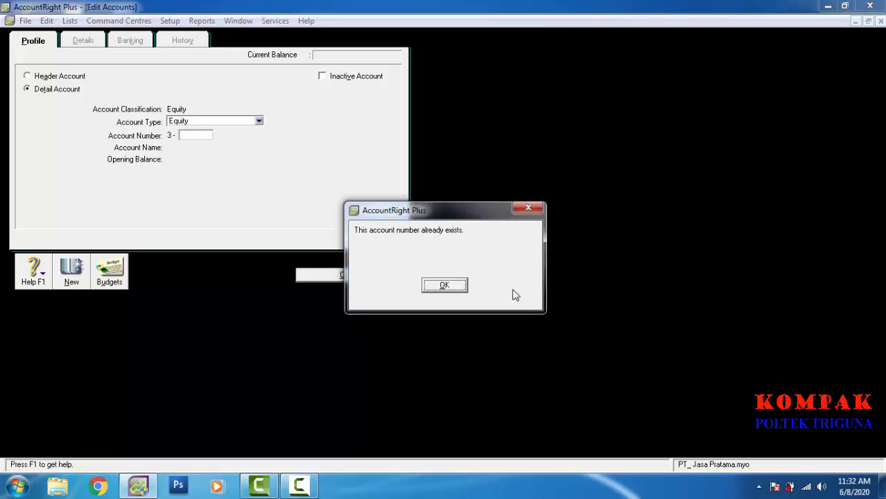
pyautogui.press('Return')
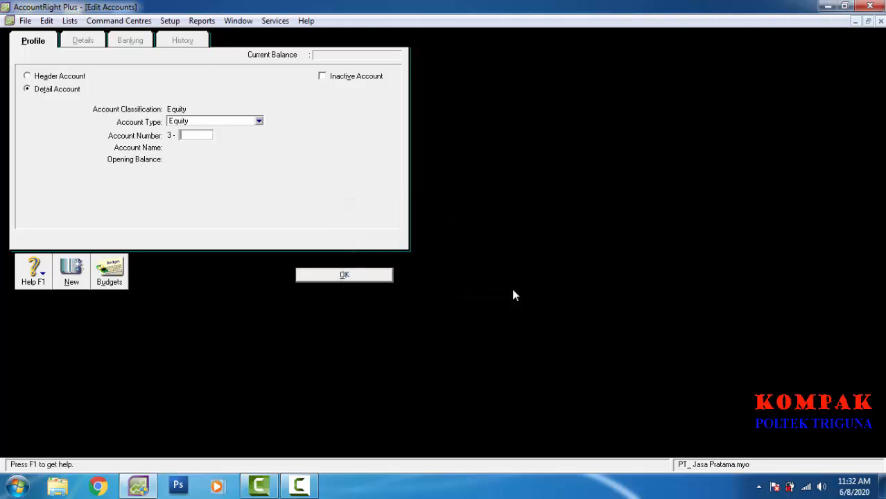
pyautogui.press('Return')
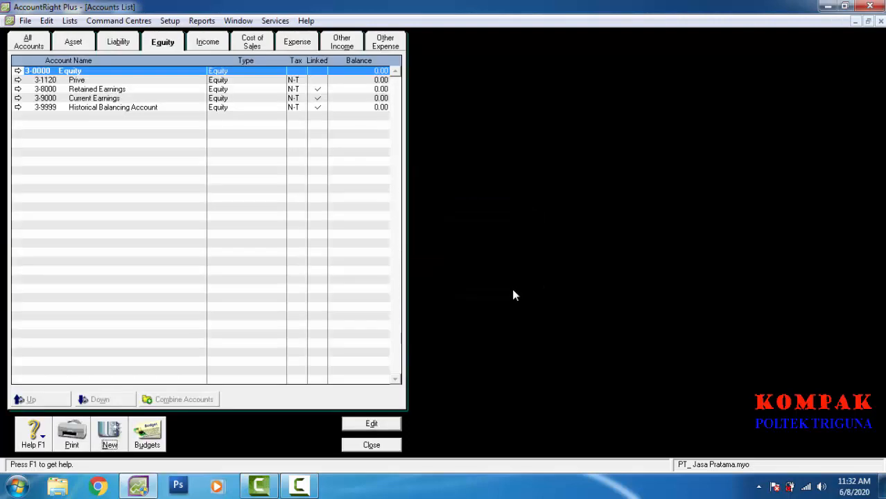
# Step: Rename Current Earnings account 3-9000 to Laba Tahun Berjalan
pyautogui.press('Down')
pyautogui.press('Down')
pyautogui.press('Down')
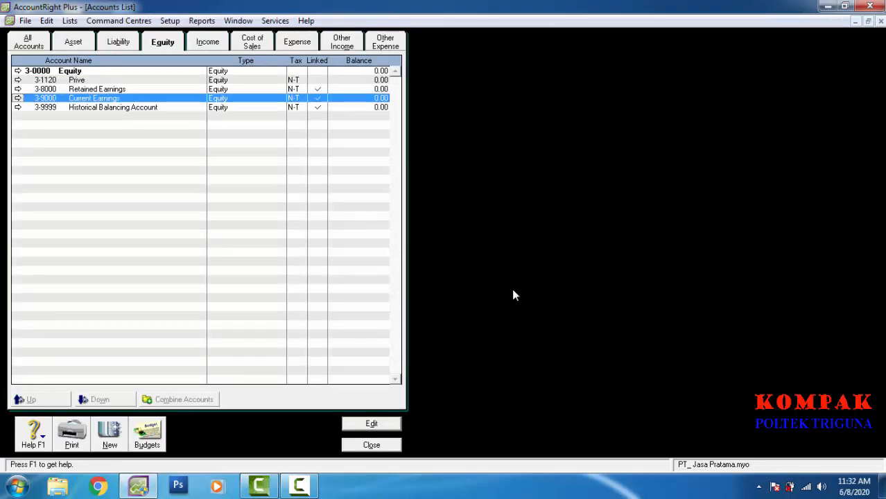
pyautogui.press('Return')
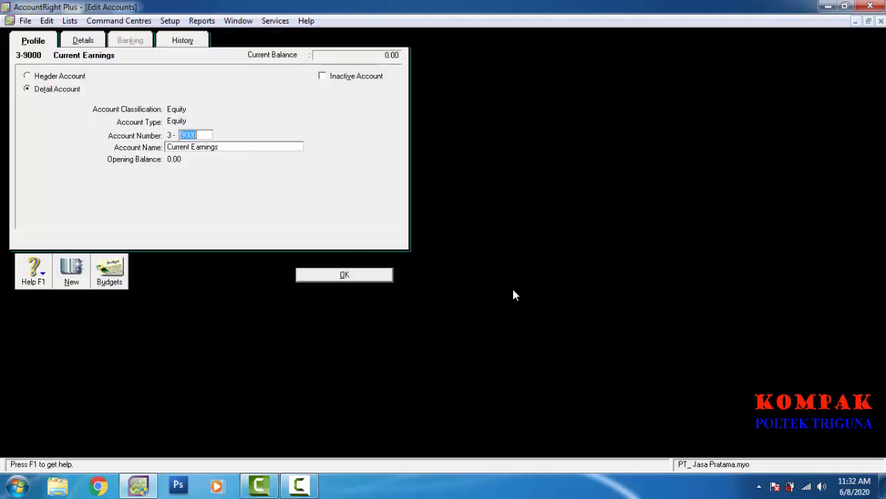
pyautogui.press('Tab')
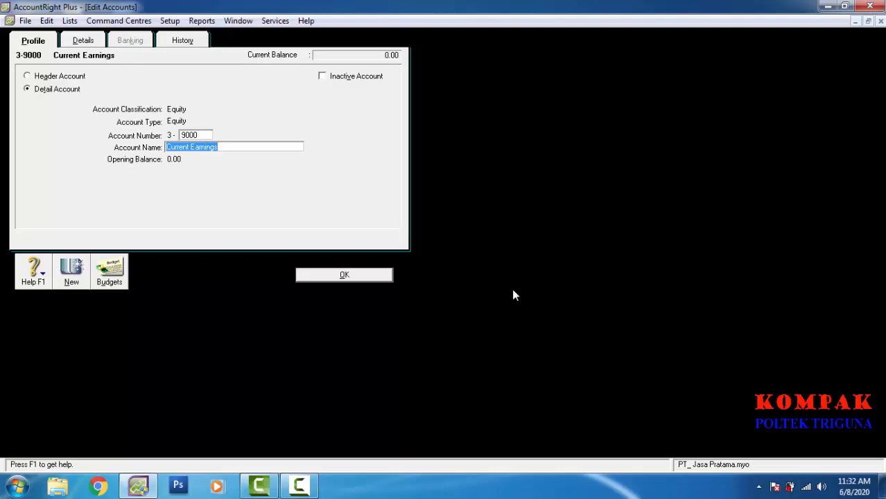
pyautogui.write('La')
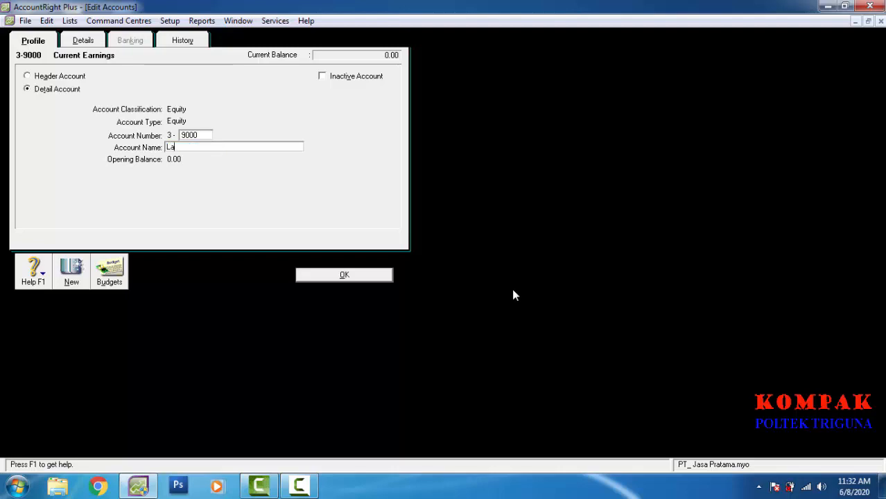
pyautogui.write('ba Tahun Berjalan')
pyautogui.press('Tab')
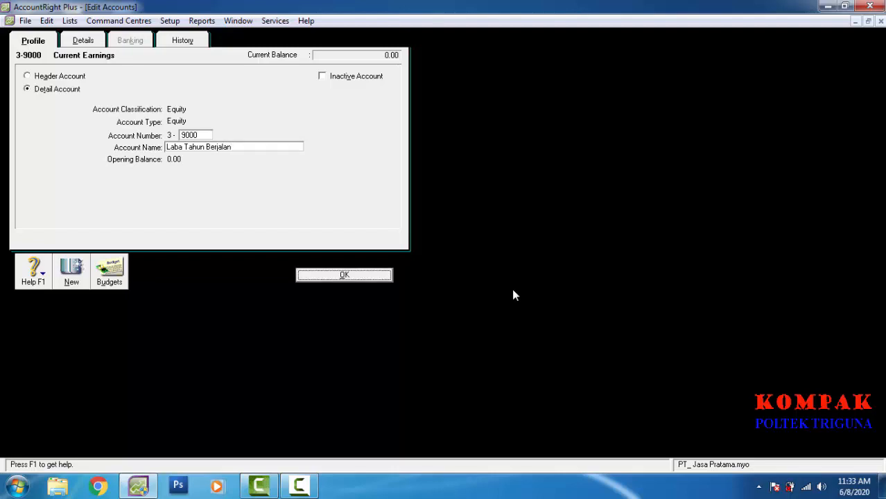
pyautogui.press('Return')
# Step: Rename Historical Balancing account 3-9999 to Modal
pyautogui.press('Down')
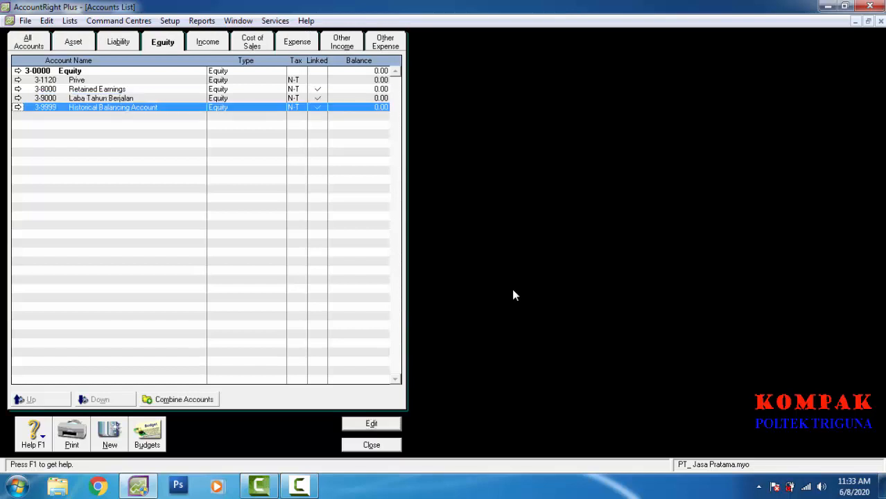
pyautogui.press('Return')
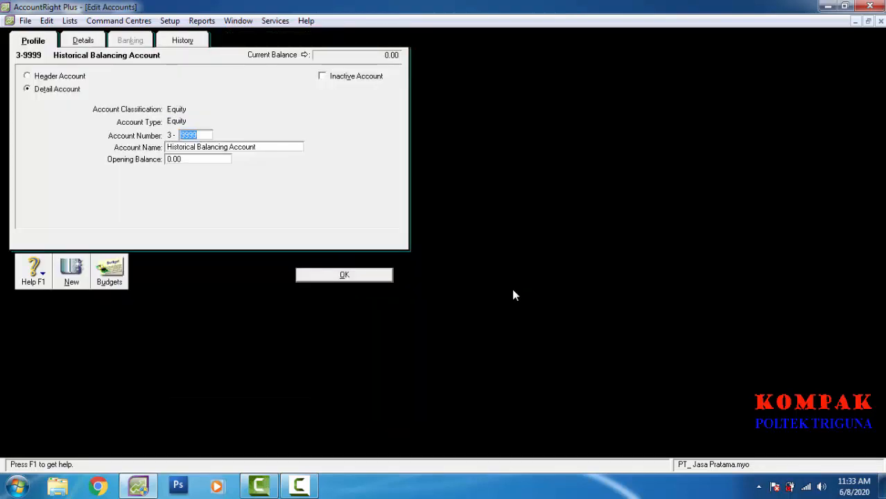
pyautogui.press('Tab')
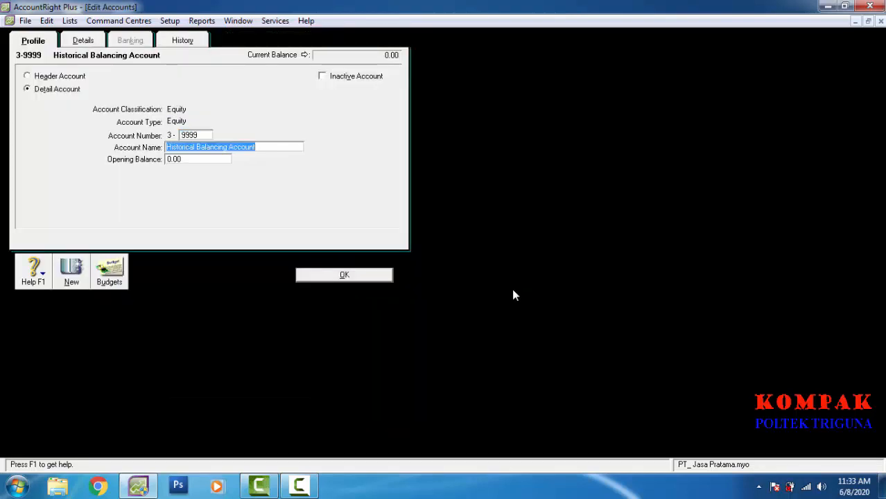
pyautogui.write('M')
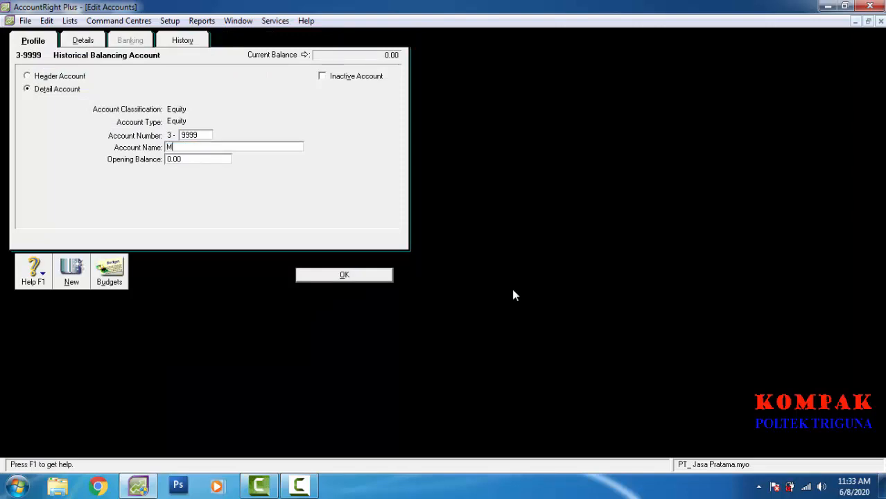
pyautogui.write('odal')
pyautogui.press('Return')
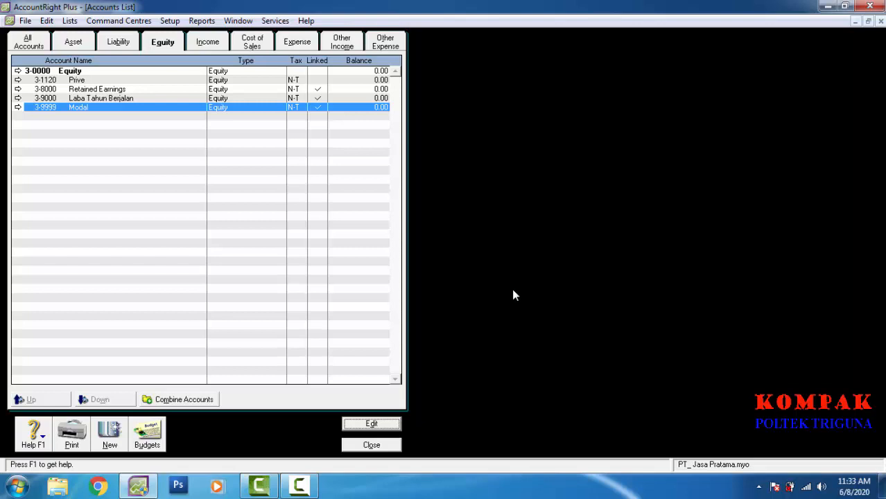
# Step: In the Income accounts, add and record account 4-1100 Pendapatan Jasa
pyautogui.hotkey('ctrl', 'Tab')
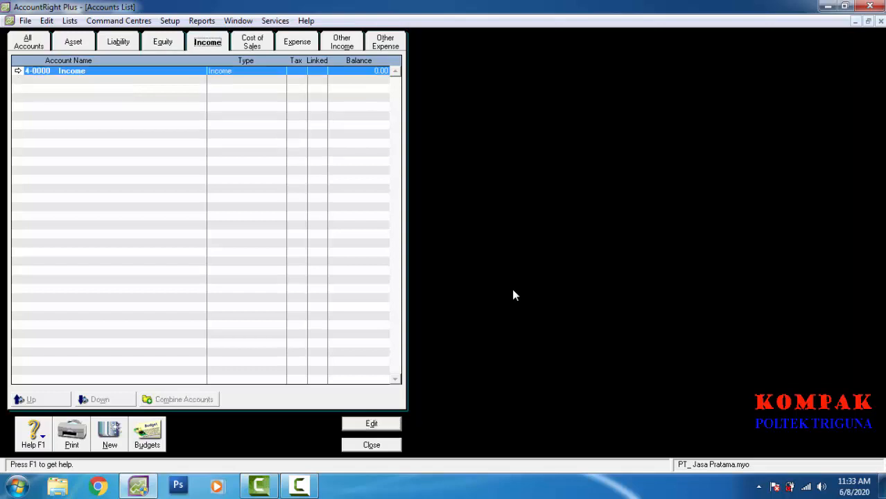
pyautogui.hotkey('ctrl', 'n')
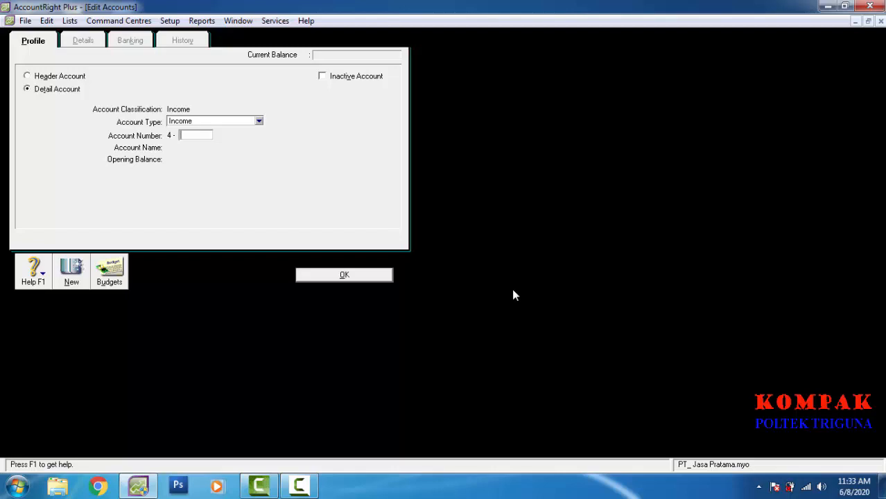
pyautogui.write('1100')
pyautogui.press('Tab')
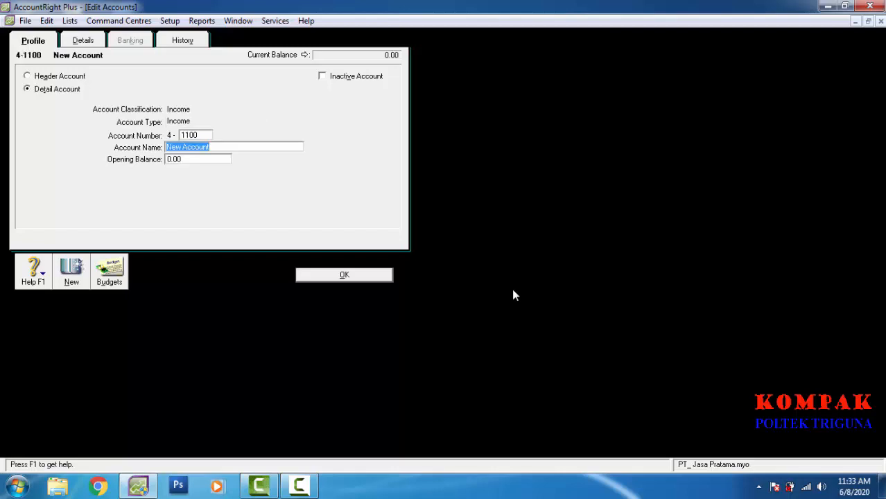
pyautogui.write('Pe')
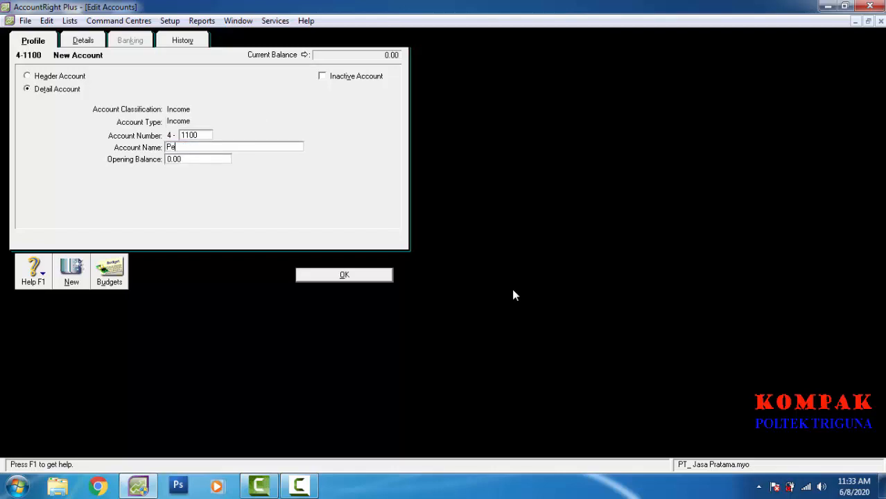
pyautogui.write('ndapatan Jasa')
pyautogui.hotkey('alt', 'n')
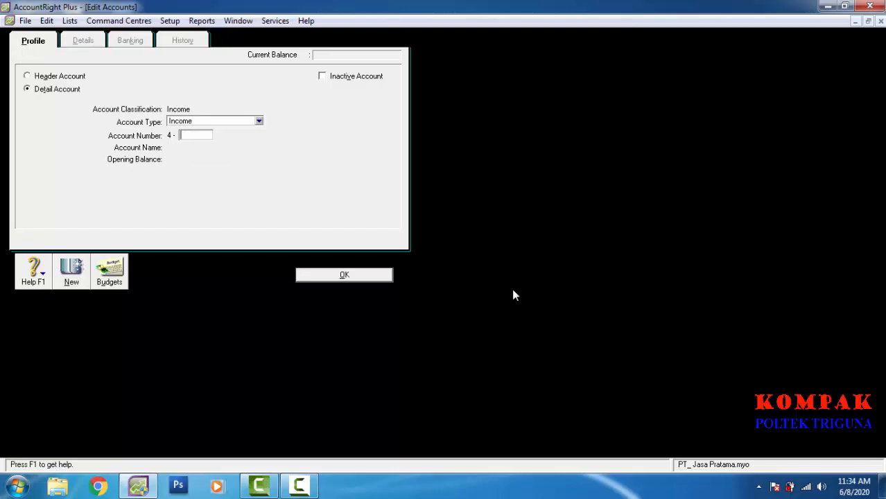
# Step: Save income account 8000 named 'Pendapatan Lain-Lain', then show the Expense accounts
pyautogui.write('8000')
pyautogui.press('Tab')
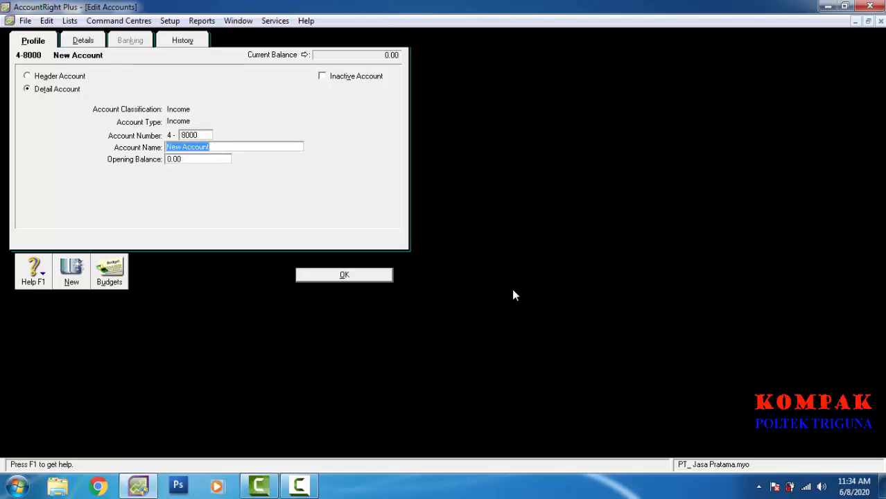
pyautogui.write('P')
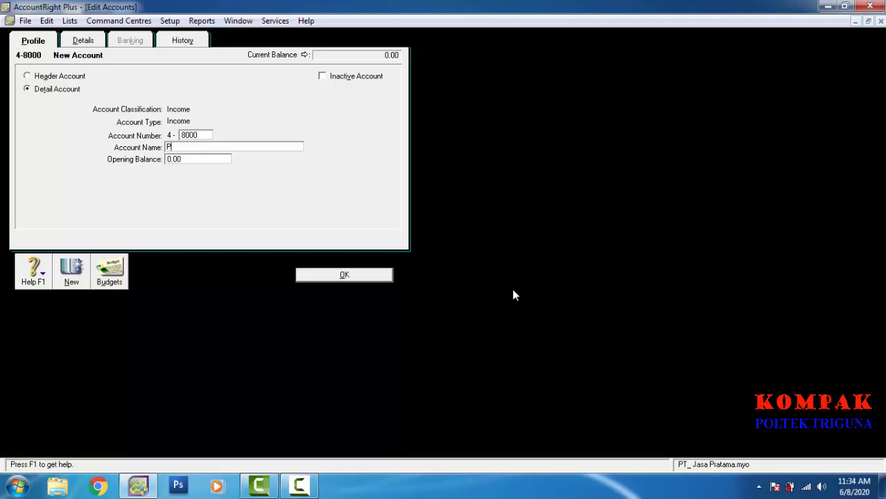
pyautogui.write('endapatan Lain-Lain')
pyautogui.press('Return')
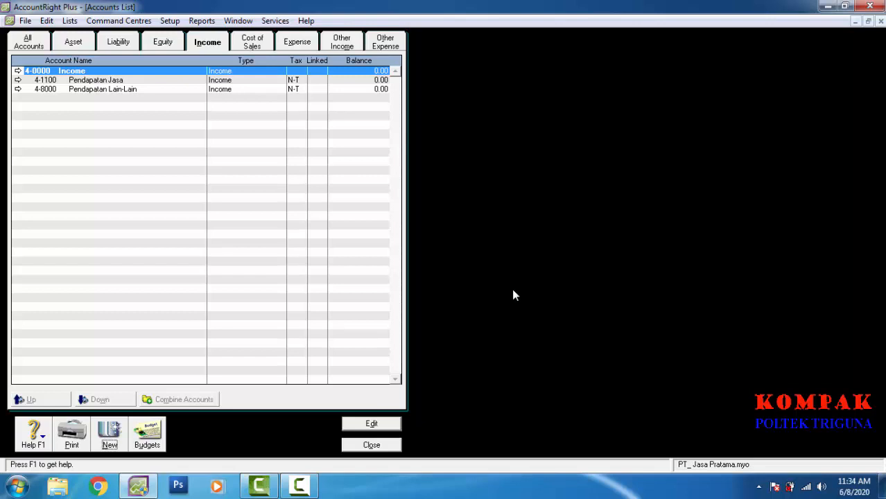
pyautogui.hotkey('alt', 'x')
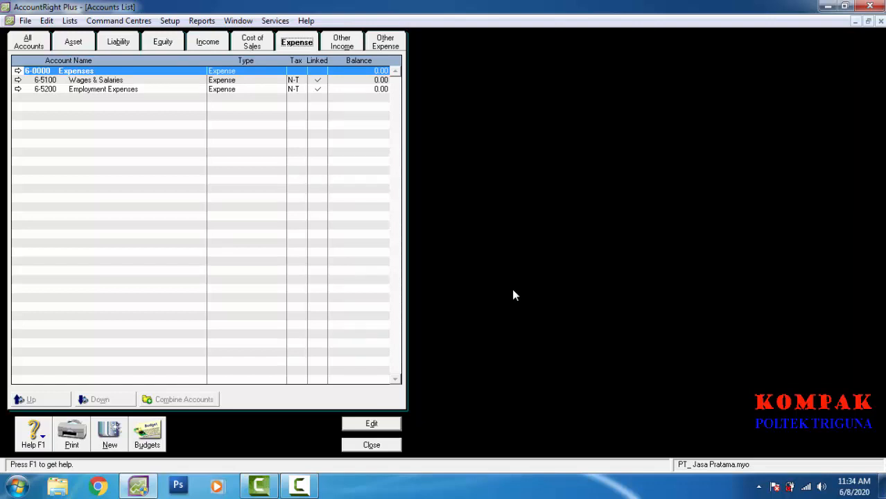
# Step: Change the 6-0000 Expenses header's name to 'Biaya' and save it
pyautogui.press('Return')
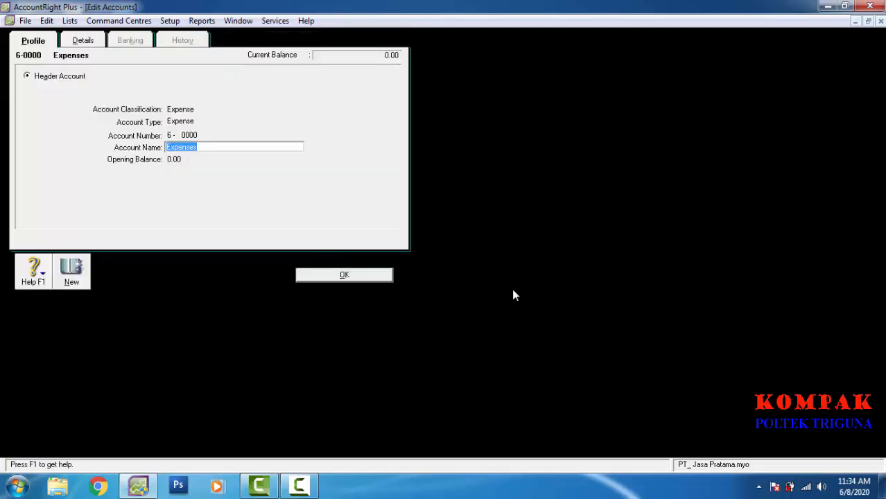
pyautogui.write('Biaya')
pyautogui.press('Return')
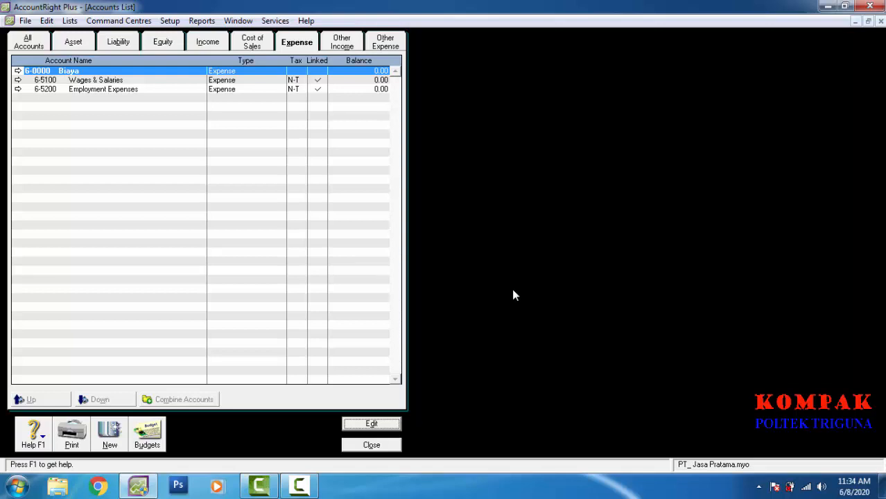
# Step: Create expense accounts 1500 'Penyusutan Peralatan' and 1600 'Penyusutan Bangunan', saving each
pyautogui.hotkey('alt', 'n')
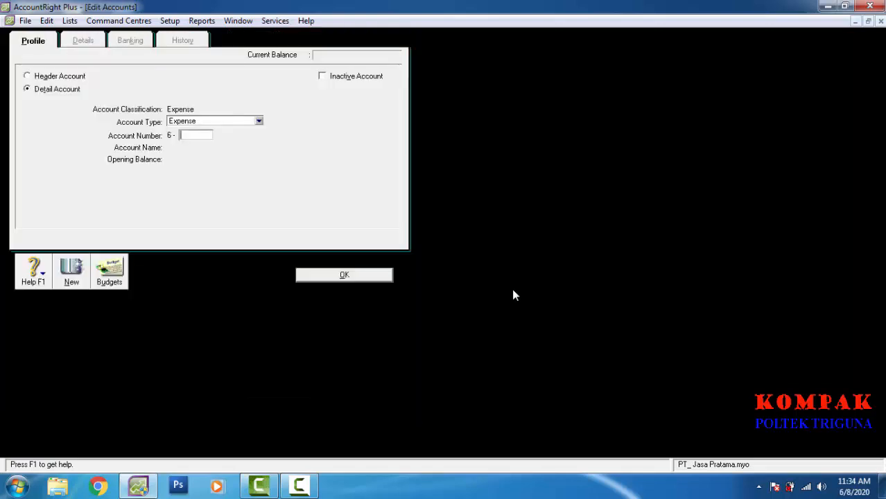
pyautogui.write('1500')
pyautogui.press('Tab')
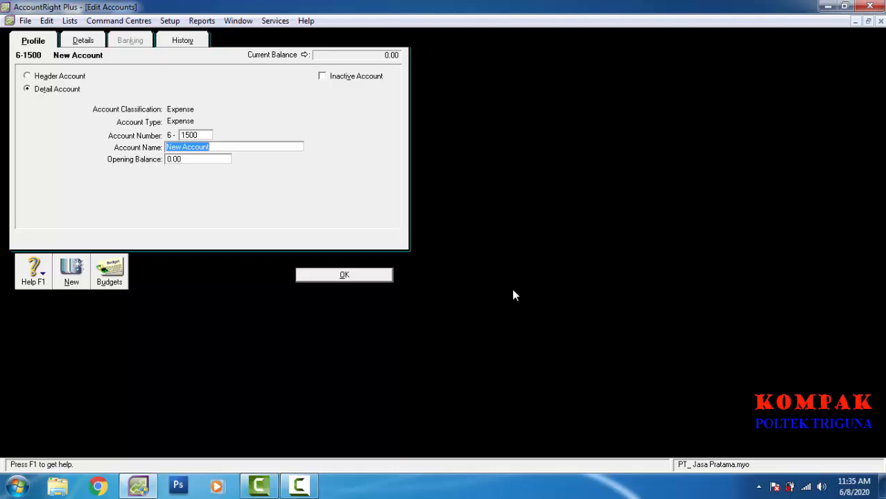
pyautogui.write('enyus')
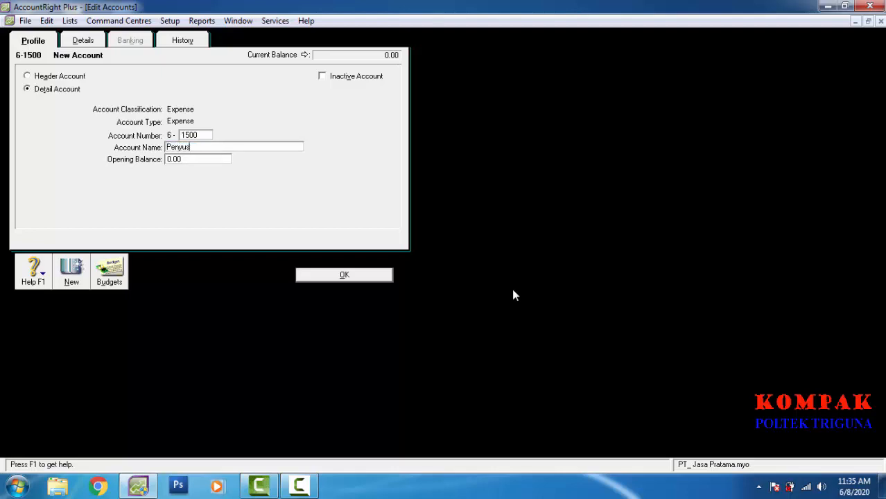
pyautogui.write('utan Peralatan')
pyautogui.hotkey('alt', 'n')
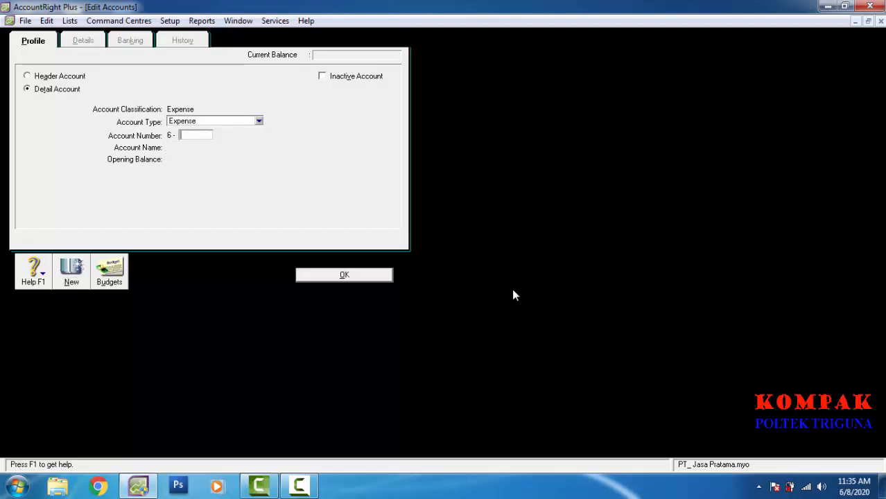
pyautogui.write('1600')
pyautogui.press('Tab')
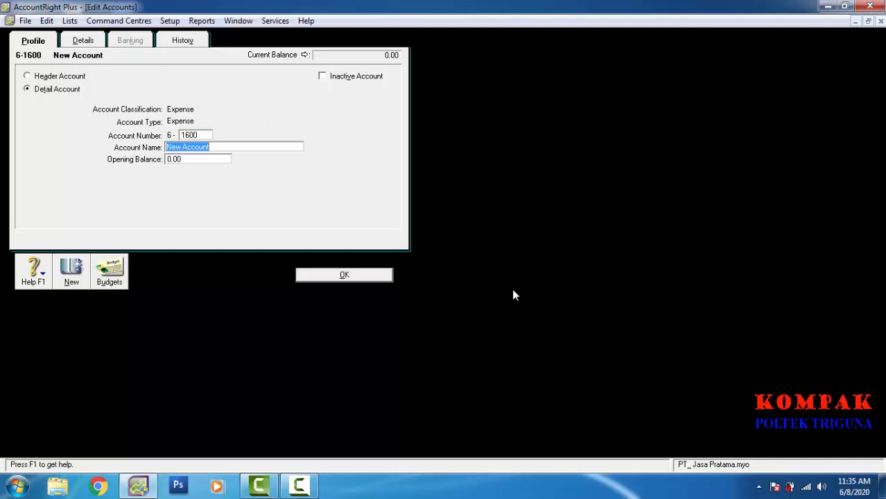
pyautogui.write('Pe')
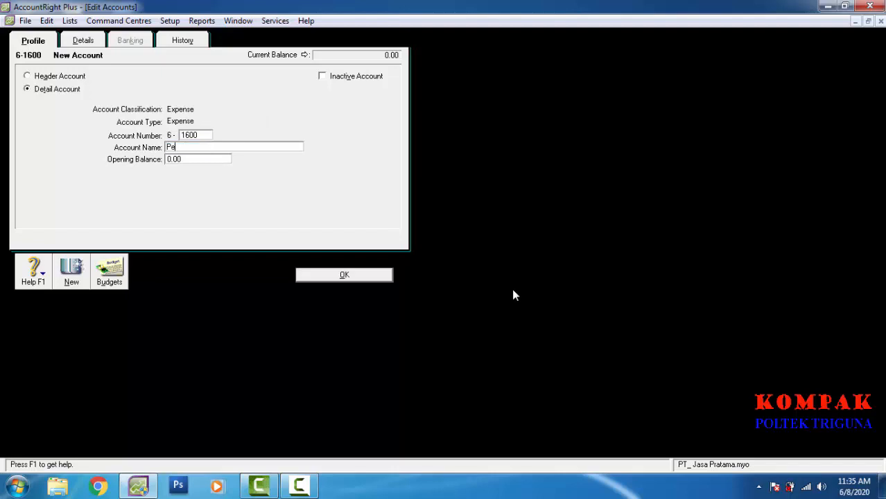
pyautogui.write('nyusutan Bangunan')
pyautogui.press('Return')
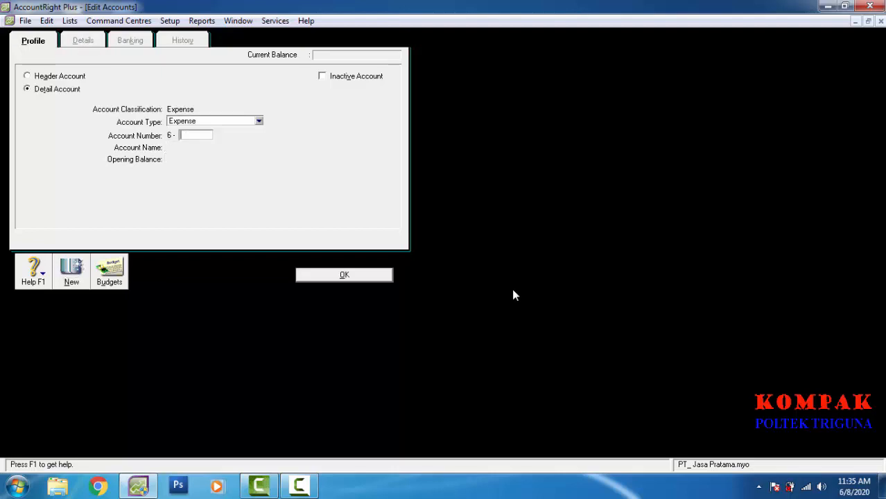
# Step: Enter expense accounts 2200 'Biaya Listrik', 2400 'Biaya Asuransi' and 2600 'Biaya Perelengkapan', saving each
pyautogui.write('2200')
pyautogui.press('Tab')
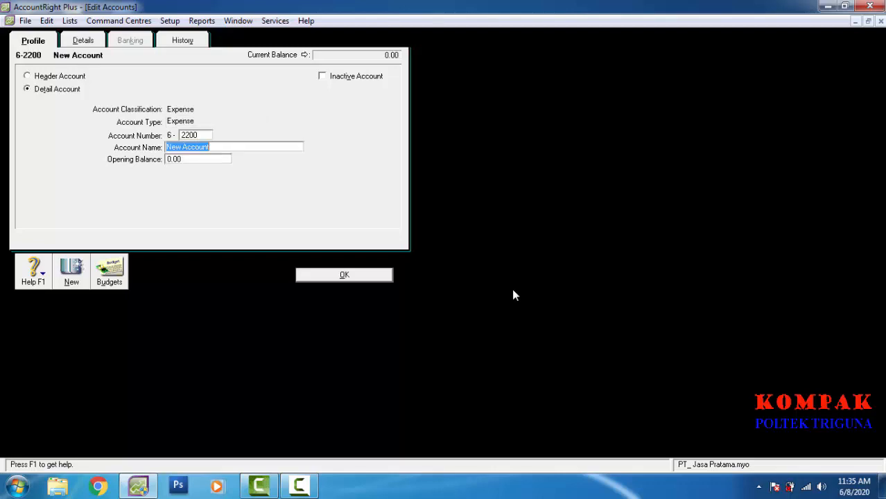
pyautogui.write('Bi')
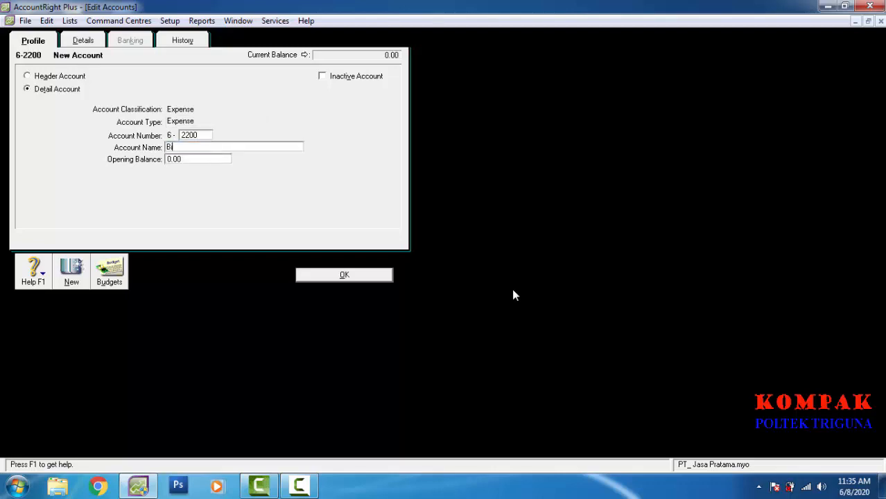
pyautogui.write('aya Listrik')
pyautogui.press('Tab')
pyautogui.press('Return')
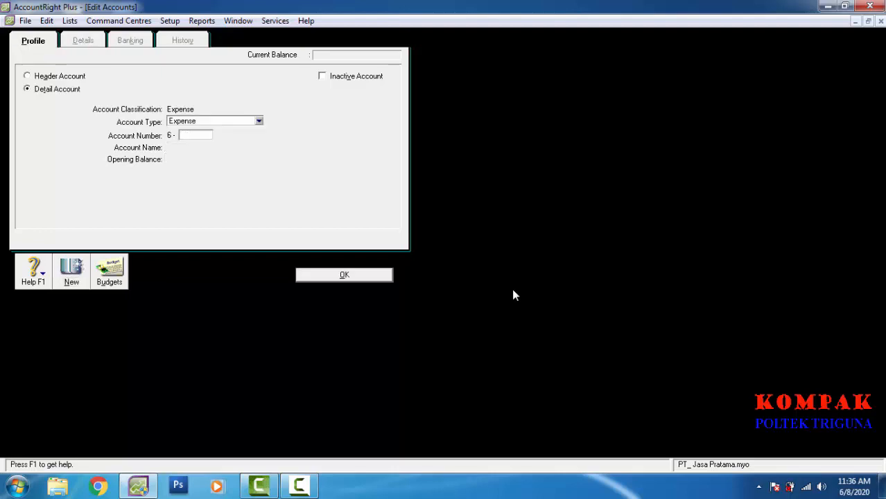
pyautogui.write('2400')
pyautogui.press('Tab')
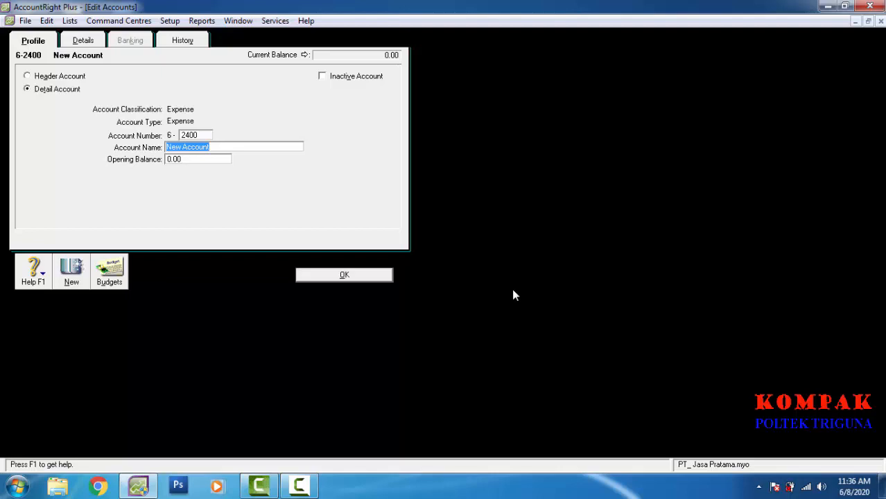
pyautogui.write('B')
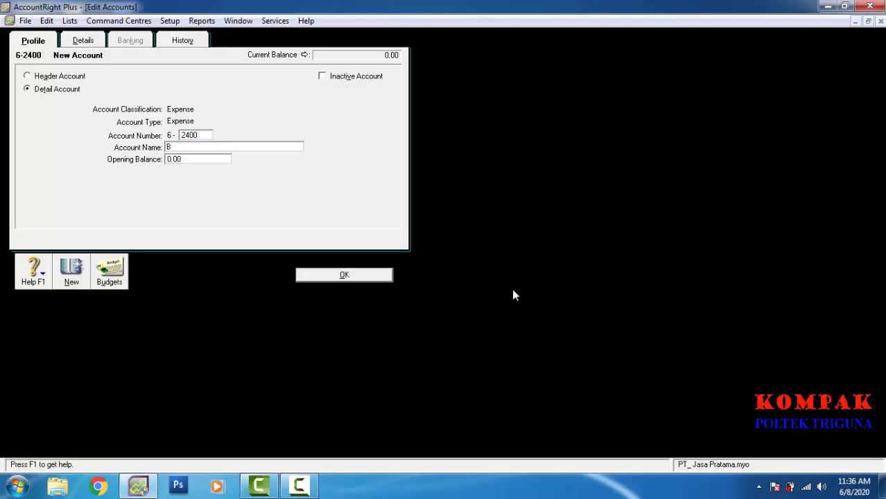
pyautogui.write('iaya Asuransi')
pyautogui.hotkey('alt', 'n')
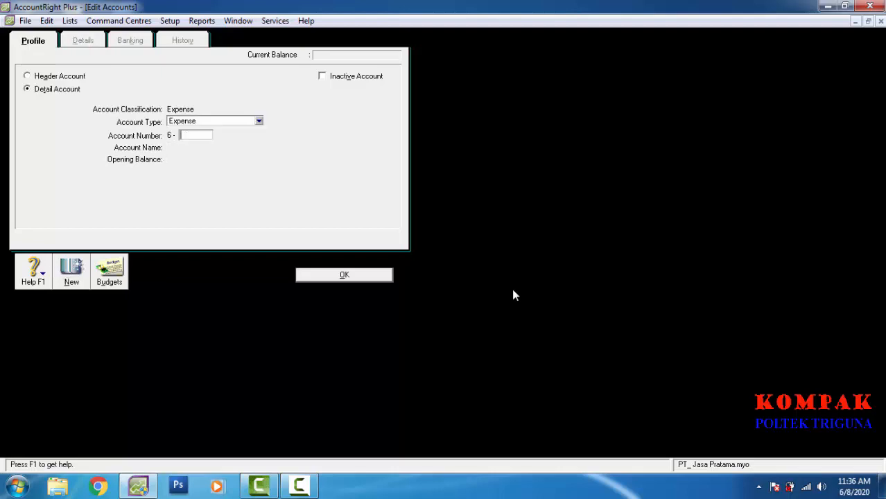
pyautogui.write('2600')
pyautogui.press('Tab')
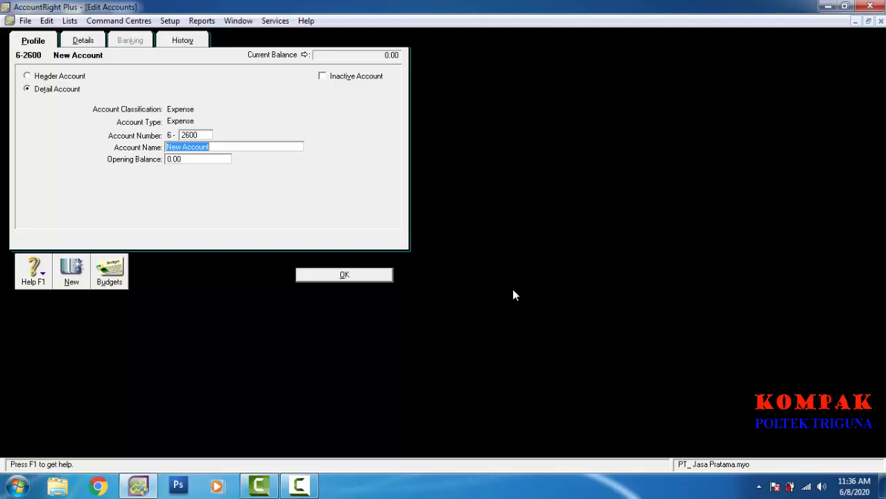
pyautogui.write('Bia')
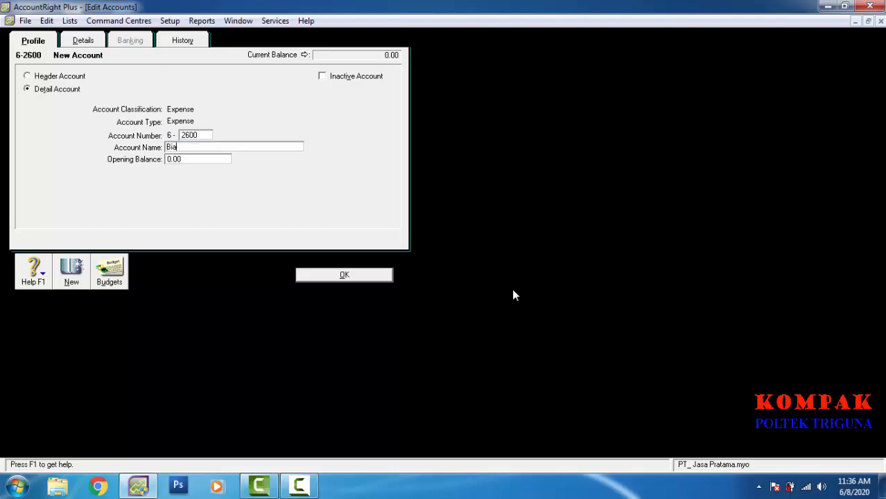
pyautogui.write('ya Perelengkapan')
pyautogui.hotkey('alt', 'n')
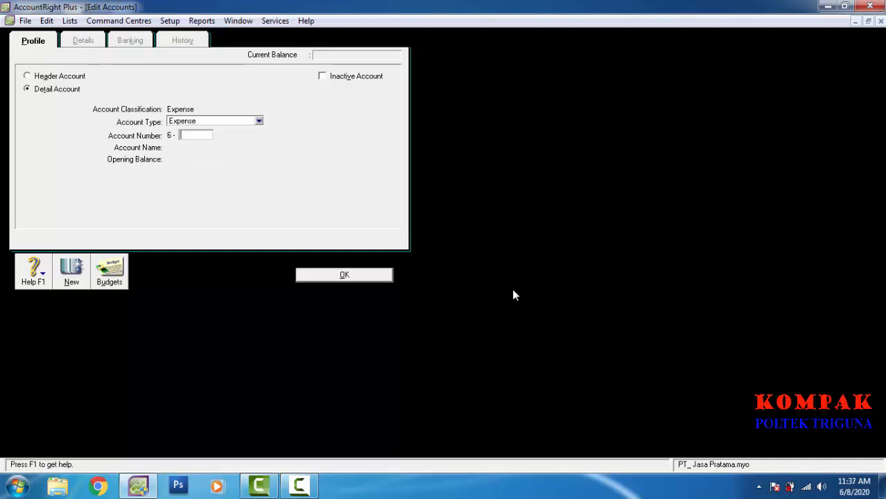
# Step: Enter expense accounts 2700 'Biaya Sewa Gedung' and 5130 'Biaya Gaji', then close to the Accounts List
pyautogui.write('2700')
pyautogui.press('Tab')
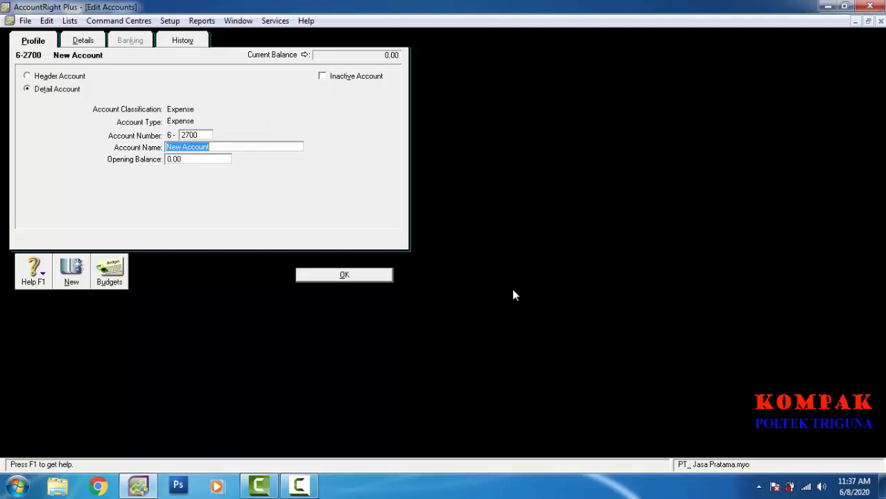
pyautogui.write('Bia')
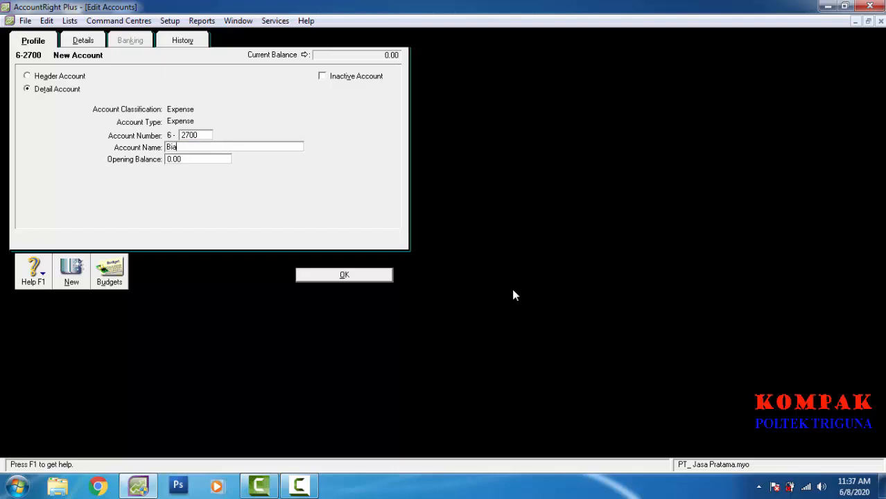
pyautogui.write('ya Sewa Gedung')
pyautogui.hotkey('alt', 'n')
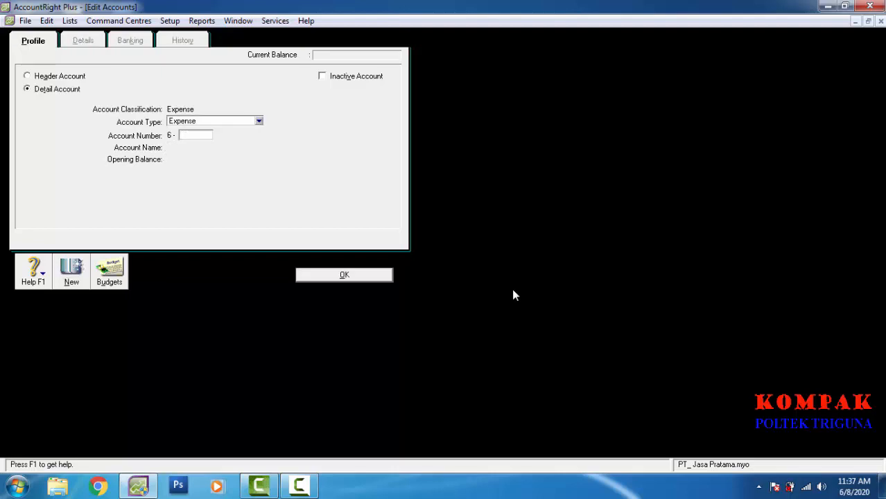
pyautogui.write('5130')
pyautogui.press('Tab')
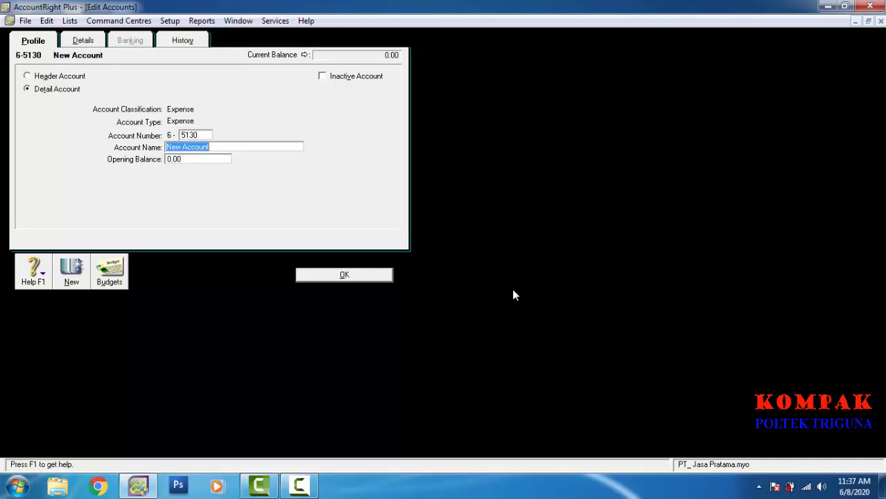
pyautogui.write('B')
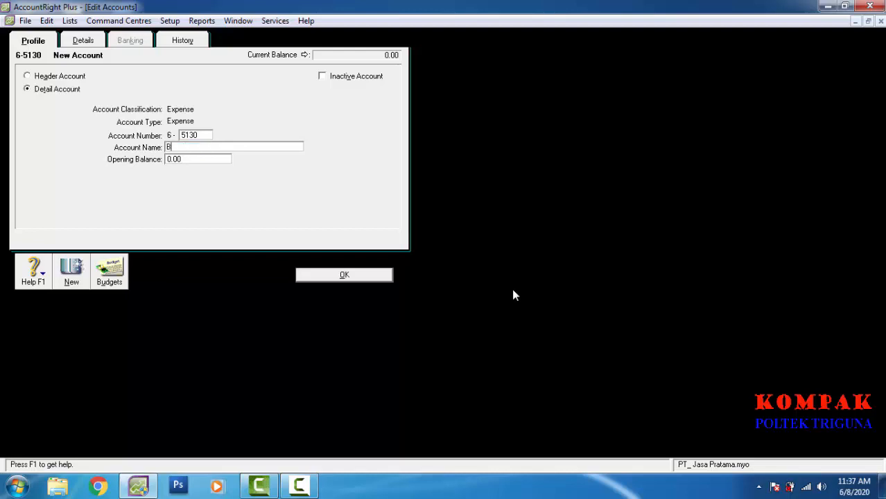
pyautogui.write('iaya Gaji')
pyautogui.press('Tab')
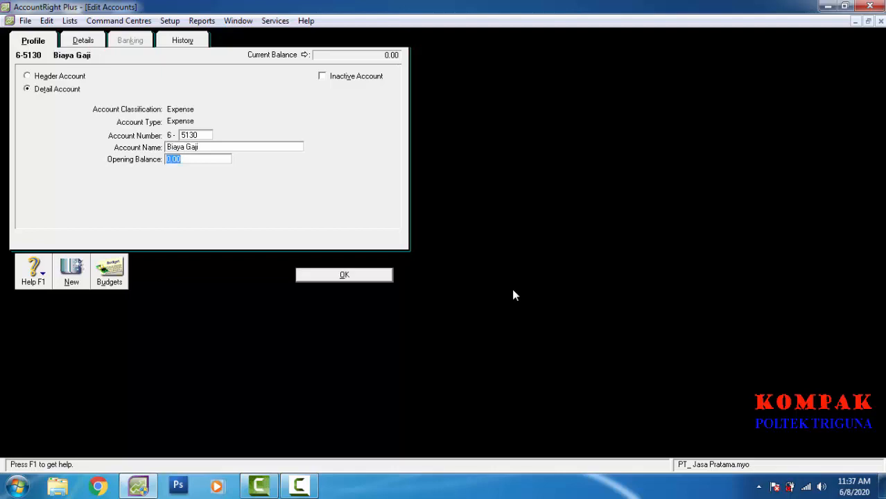
pyautogui.press('Return')
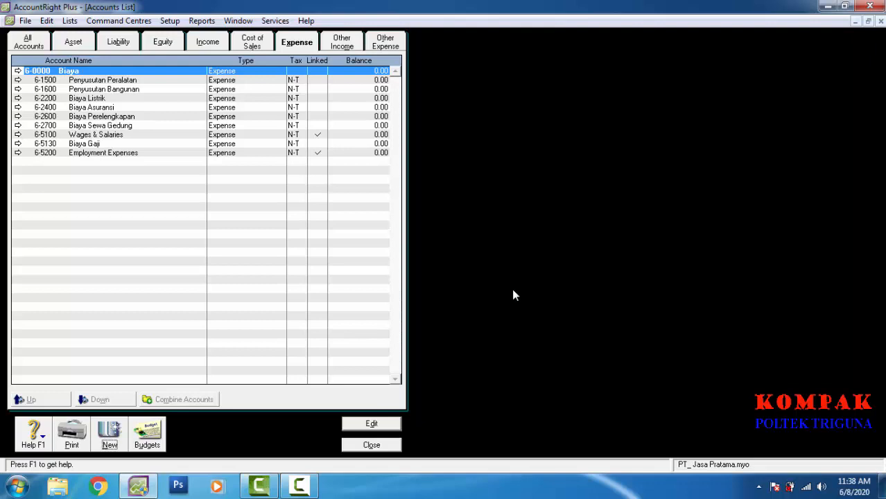
# Step: Close the Accounts List of expense accounts and return to the Accounts Command Centre
pyautogui.press('Escape')
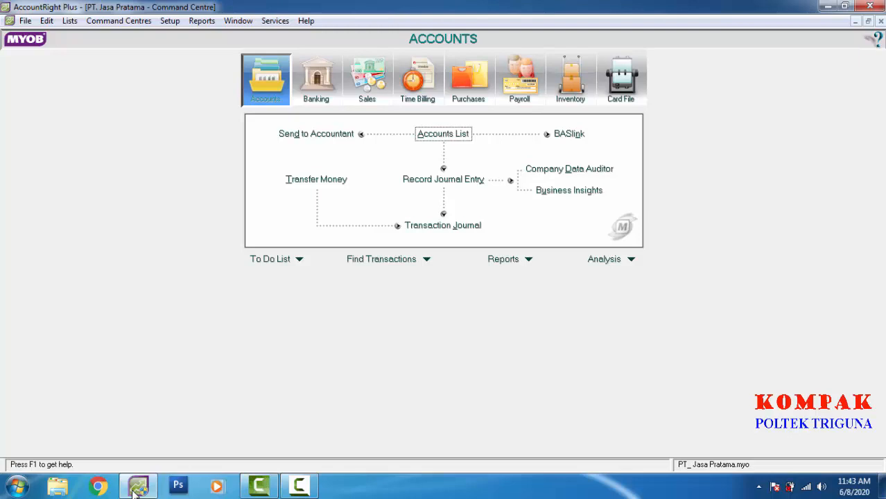
# Step: Open Account Opening Balances from the Setup > Balances menu
pyautogui.hotkey('alt', 's')
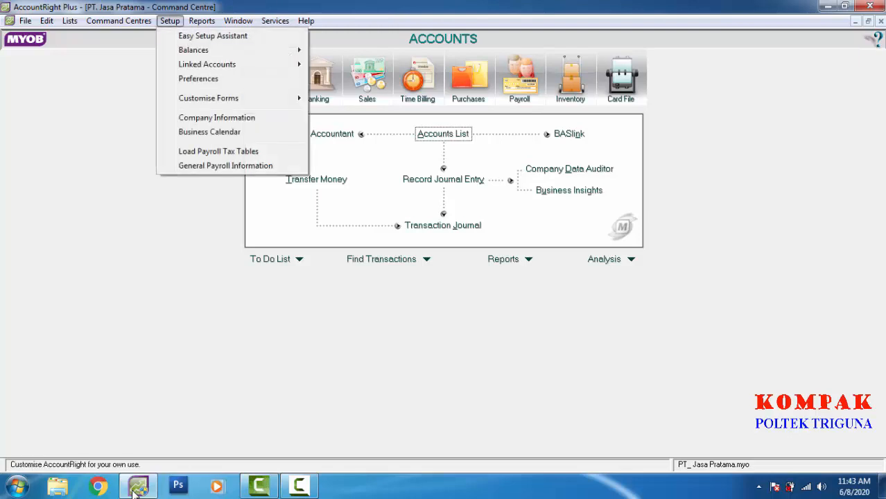
pyautogui.moveTo(194, 50)
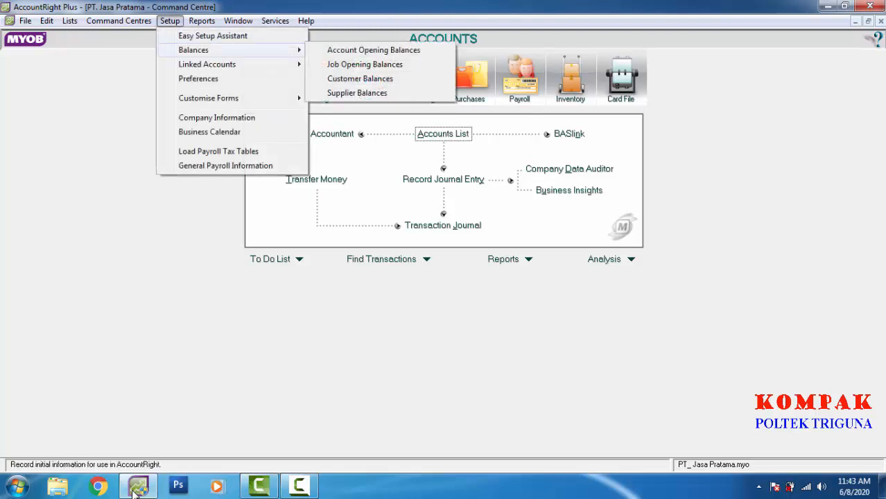
pyautogui.press('Right')
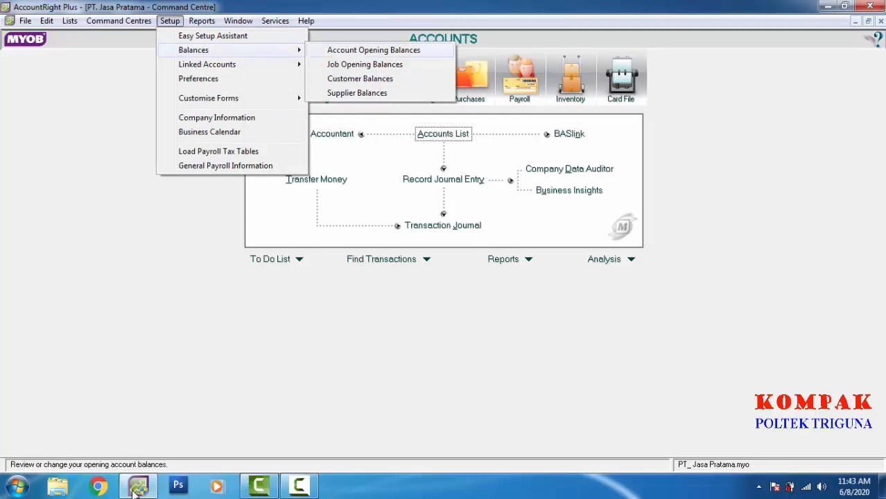
pyautogui.press('Return')
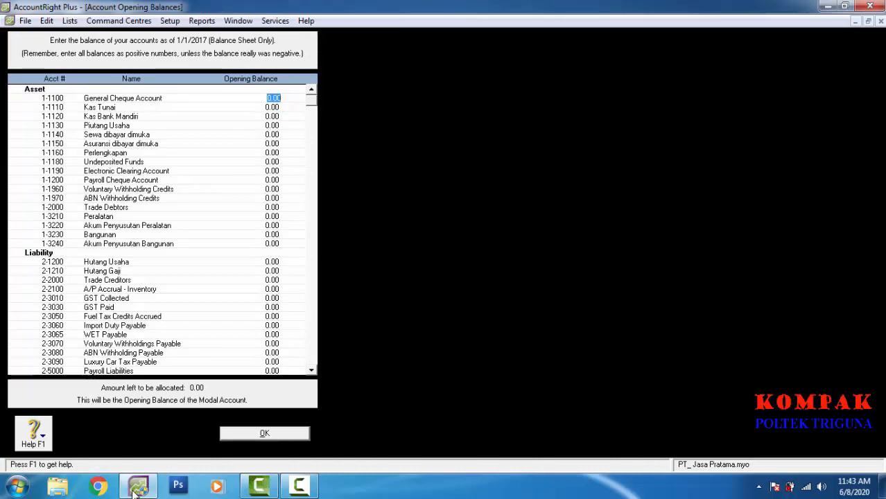
# Step: Enter opening balances: Kas Tunai 18,000,000, Piutang Usaha 10,000,000, Perlengkapan 2,000,000, Peralatan 15,000,000
pyautogui.press('Tab')
pyautogui.write('18')
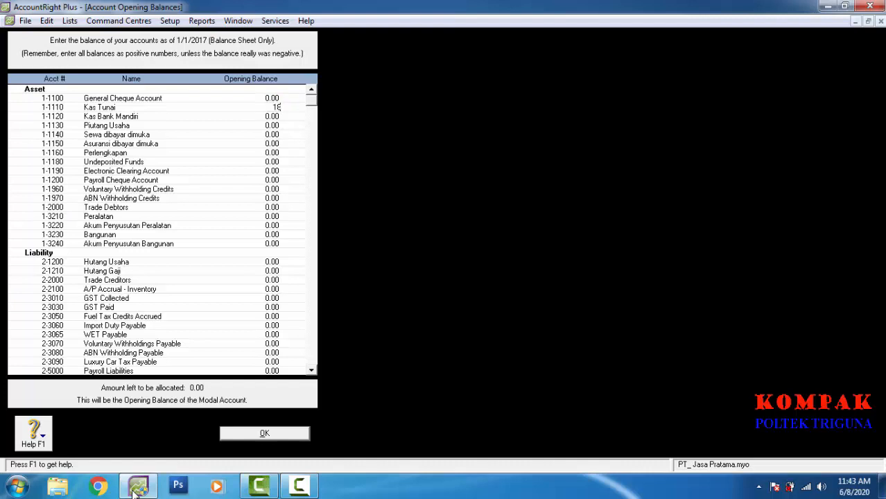
pyautogui.write('000000')
pyautogui.press('Tab')
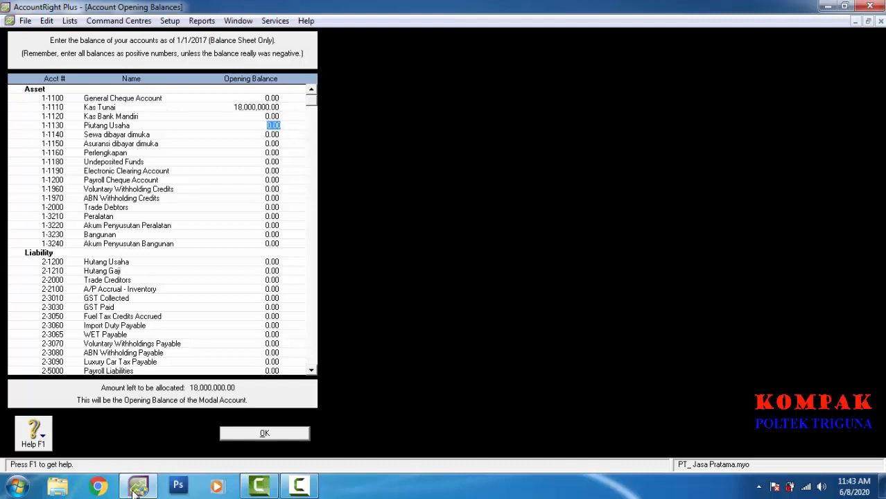
pyautogui.write('10000000')
pyautogui.press('Tab')
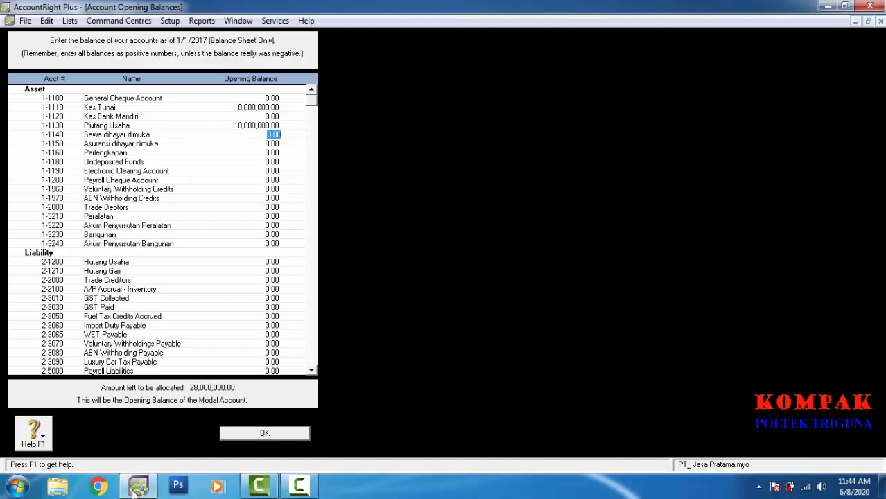
pyautogui.press('Tab')
pyautogui.press('Tab')
pyautogui.write('4')
pyautogui.write('00000')
pyautogui.write('0')
pyautogui.press('Tab')
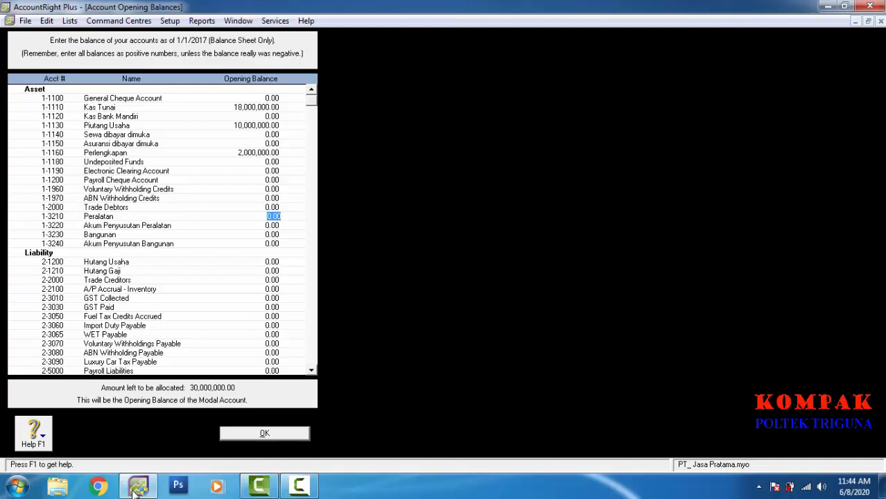
pyautogui.write('15,')
pyautogui.write('000,00')
pyautogui.write('0')
# Step: Enter Akum Penyusutan Peralatan (5,000,000), Bangunan 250,000,000 and Akum Penyusutan Bangunan (70,000,000)
pyautogui.press('Tab')
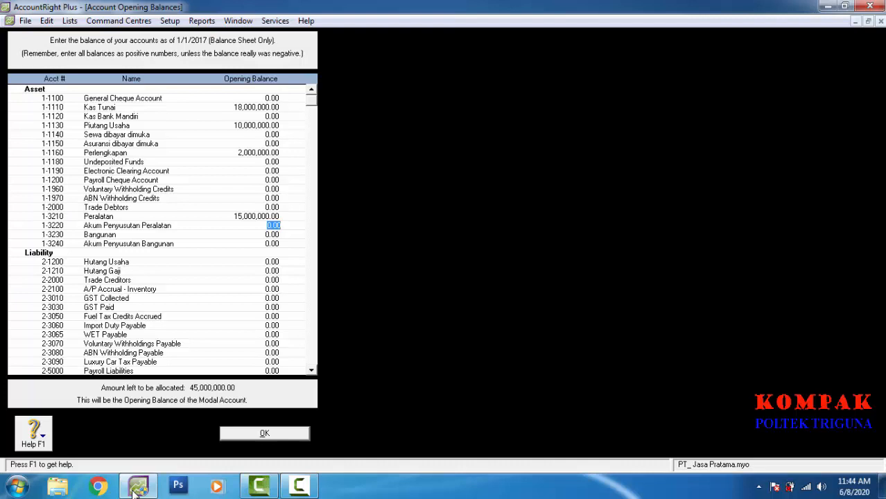
pyautogui.write('-')
pyautogui.write('5000000')
pyautogui.press('Tab')
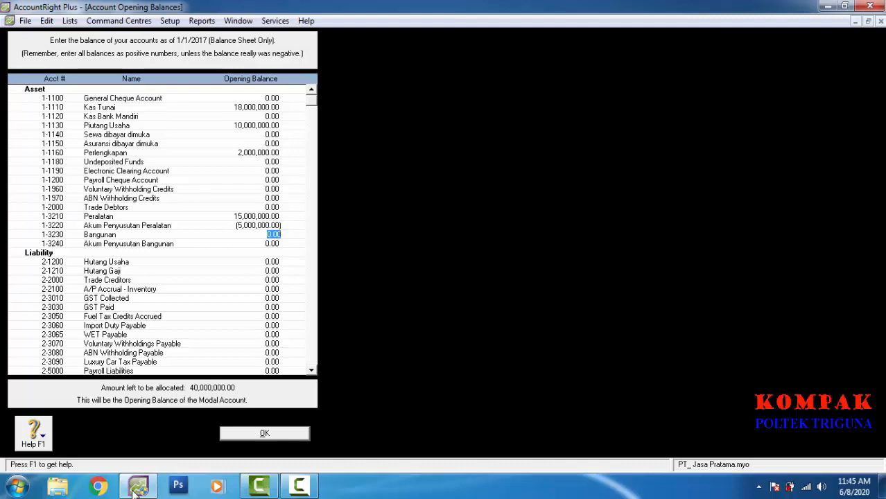
pyautogui.write('4')
pyautogui.write('50')
pyautogui.write('000')
pyautogui.write('000')
pyautogui.press('Tab')
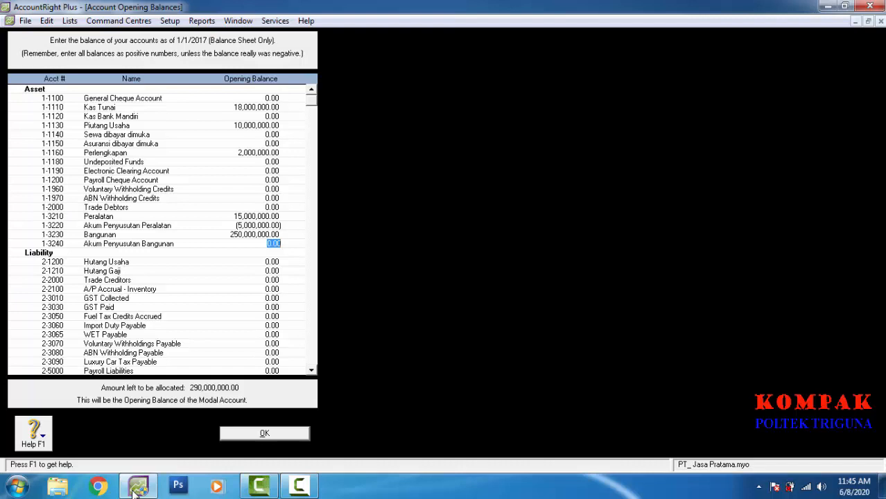
pyautogui.write('-70000000')
pyautogui.press('Tab')
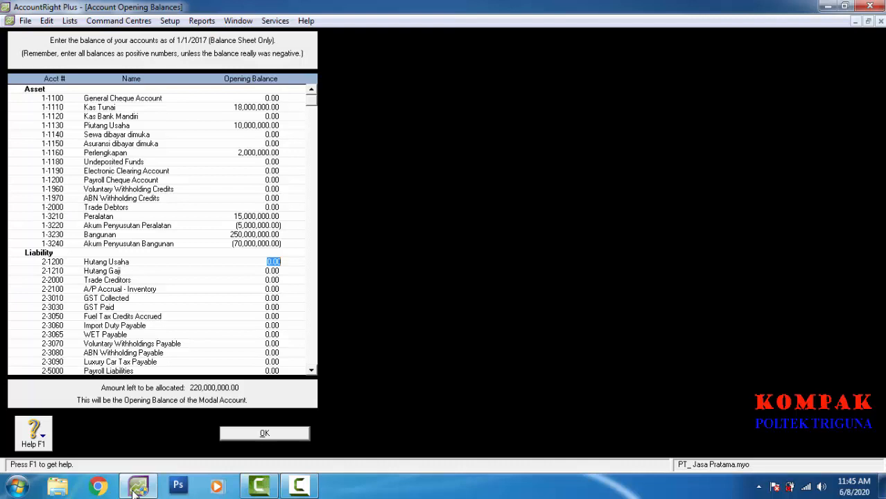
# Step: Enter Hutang Usaha 8,000,000 and save the opening balances with OK
pyautogui.write('8000000')
pyautogui.press('Tab')
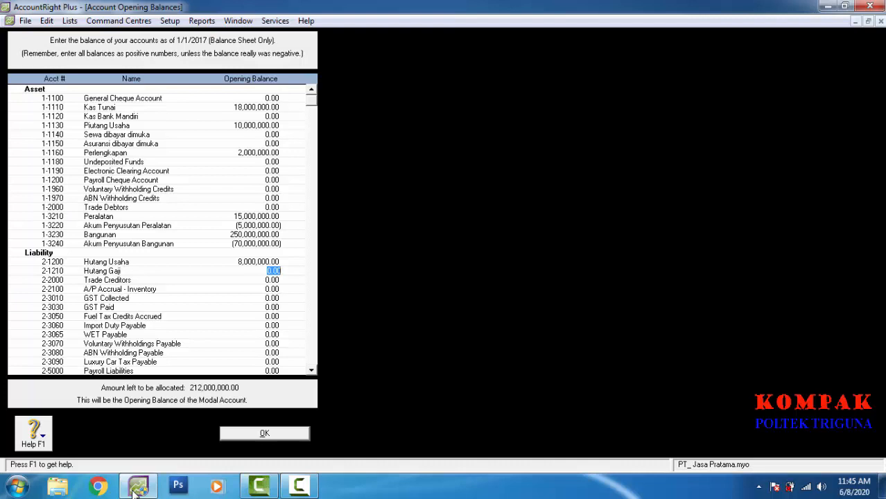
pyautogui.press('Tab')
pyautogui.press('Tab')
pyautogui.press('Tab')
pyautogui.press('Tab')
pyautogui.press('Tab')
pyautogui.press('Tab')
pyautogui.press('Tab')
pyautogui.press('Tab')
pyautogui.press('Tab')
pyautogui.press('Tab')
pyautogui.press('Tab')
pyautogui.press('Tab')
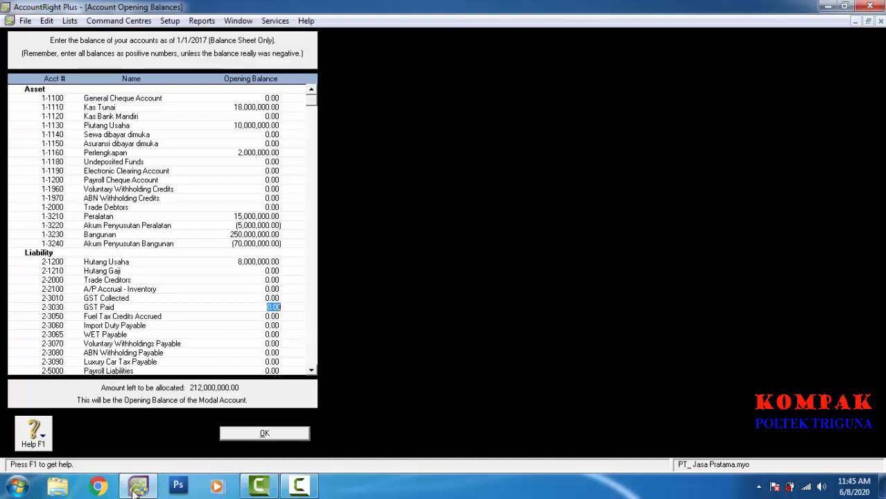
pyautogui.press('Tab')
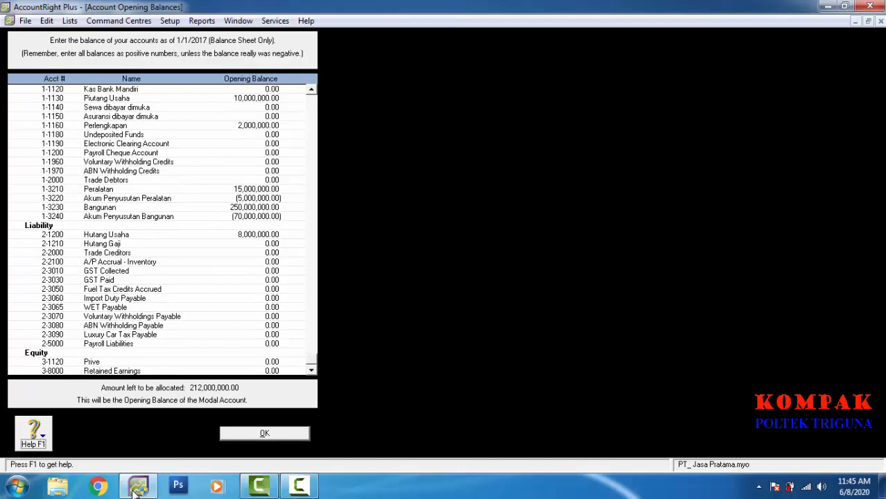
pyautogui.press('Tab')
pyautogui.press('Return')
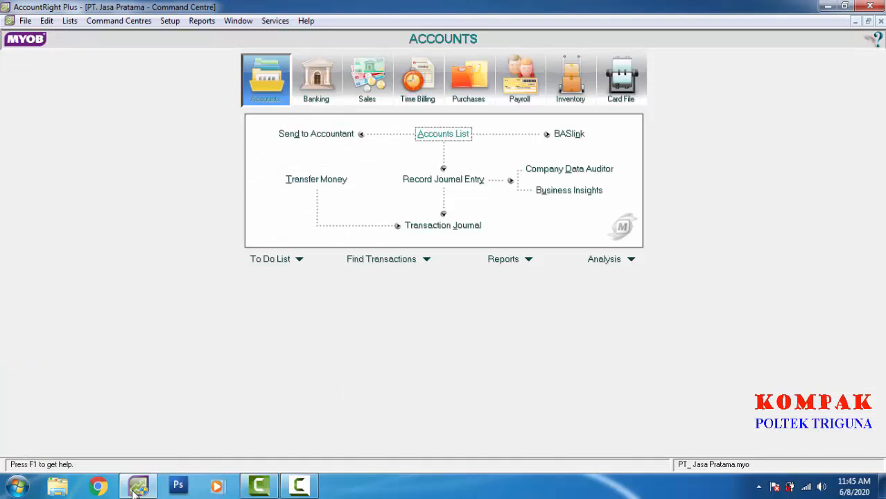
pyautogui.press('Return')
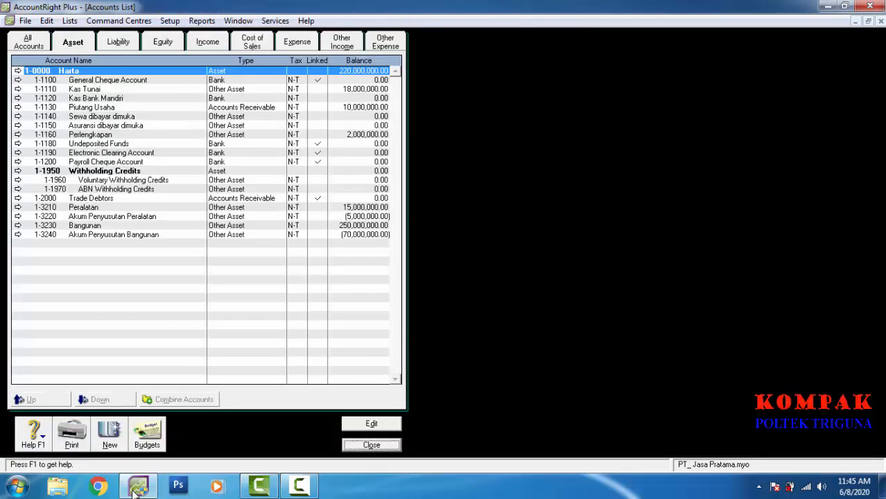
pyautogui.hotkey('alt', 'q')
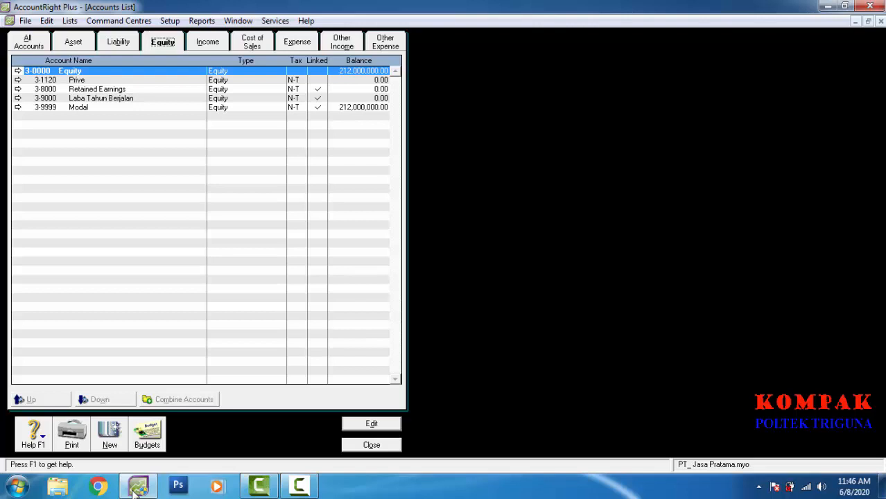
pyautogui.press('Escape')
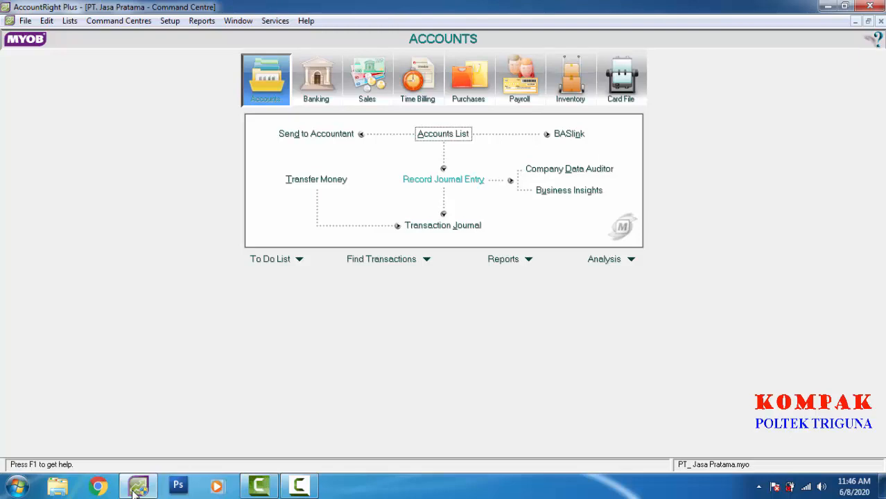
# Step: Start a new general journal entry dated 1/3/2017
pyautogui.click(443, 179)
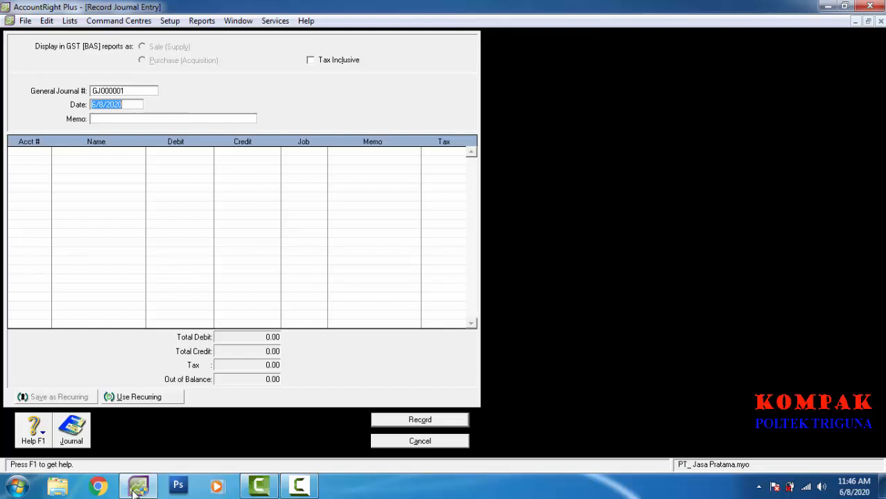
pyautogui.press('Right')
pyautogui.press('BackSpace')
pyautogui.write('1')
pyautogui.press('Right')
pyautogui.press('Right')
pyautogui.press('BackSpace')
pyautogui.write('3')
pyautogui.press('End')
pyautogui.press('BackSpace')
pyautogui.press('BackSpace')
pyautogui.write('17')
pyautogui.press('Tab')
pyautogui.press('Tab')
pyautogui.press('Tab')
# Step: Debit Kas Tunai 1-1110 with 20,000,000
pyautogui.write('1-1110')
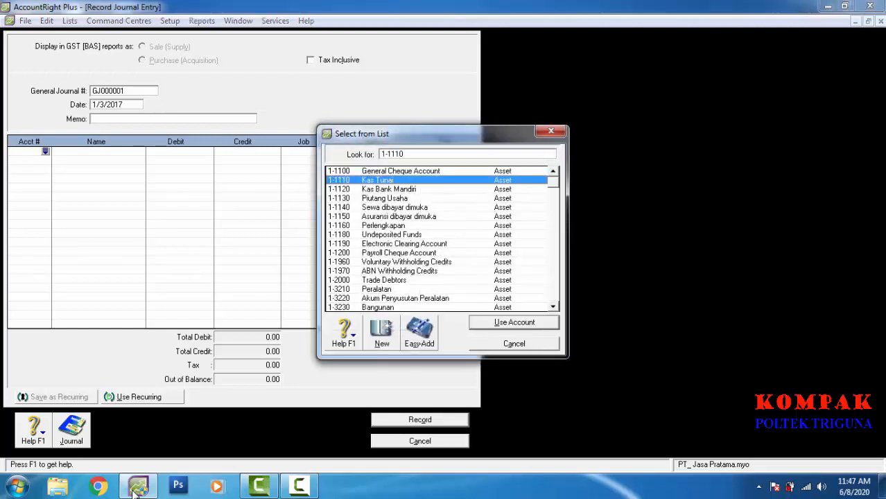
pyautogui.press('Return')
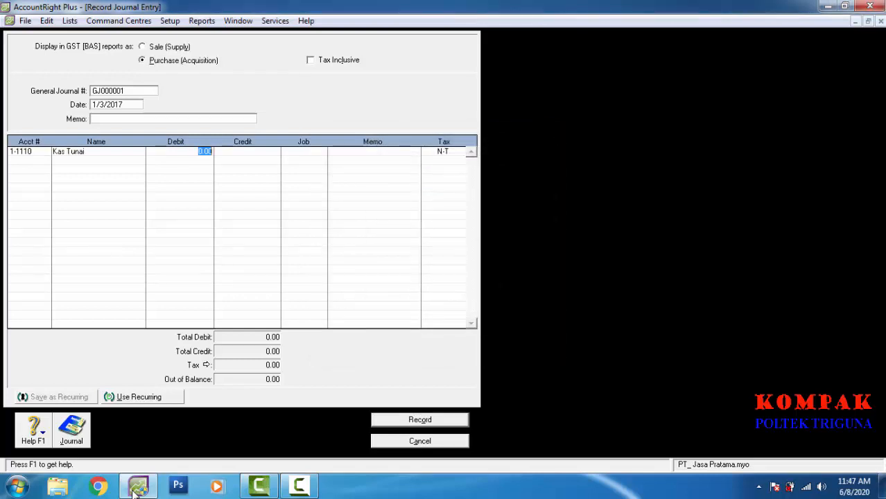
pyautogui.write('20000000')
pyautogui.press('Return')
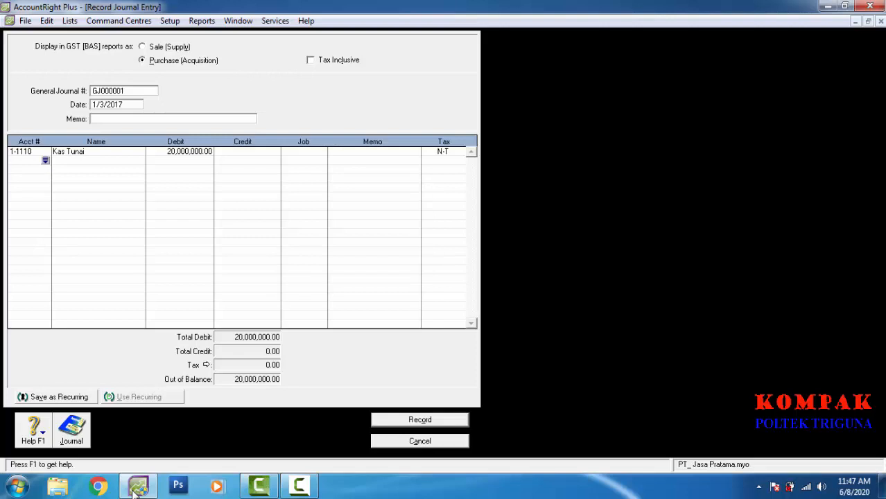
# Step: Credit Modal 3-9999 with 20,000,000 and record journal GJ000001
pyautogui.press('Return')
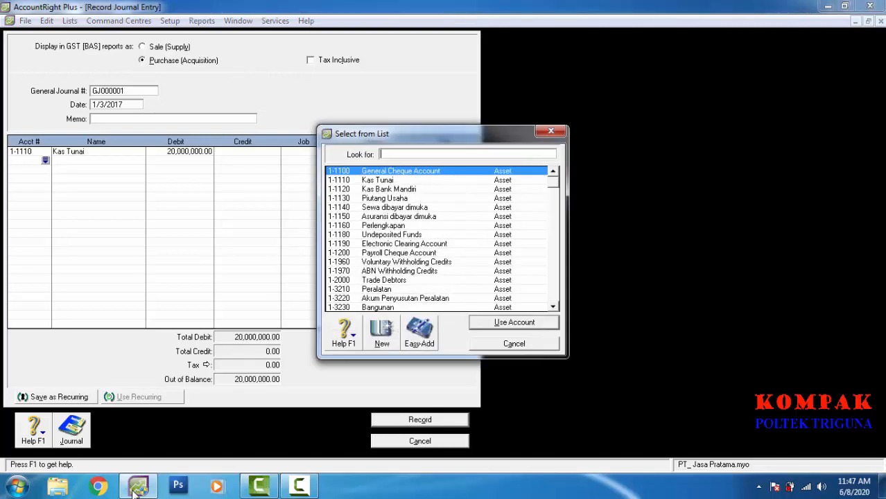
pyautogui.scroll(-2, 134, 494)
pyautogui.scroll(-2, 134, 490)
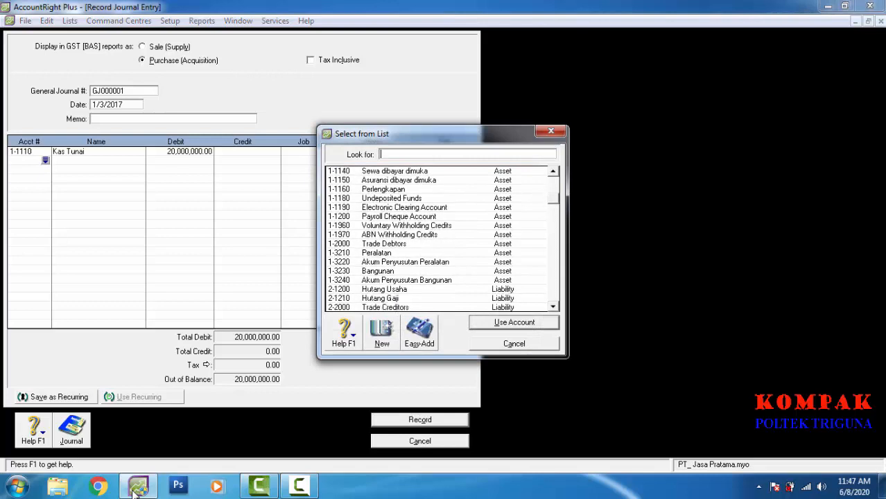
pyautogui.scroll(-2, 134, 490)
pyautogui.scroll(-4, 134, 489)
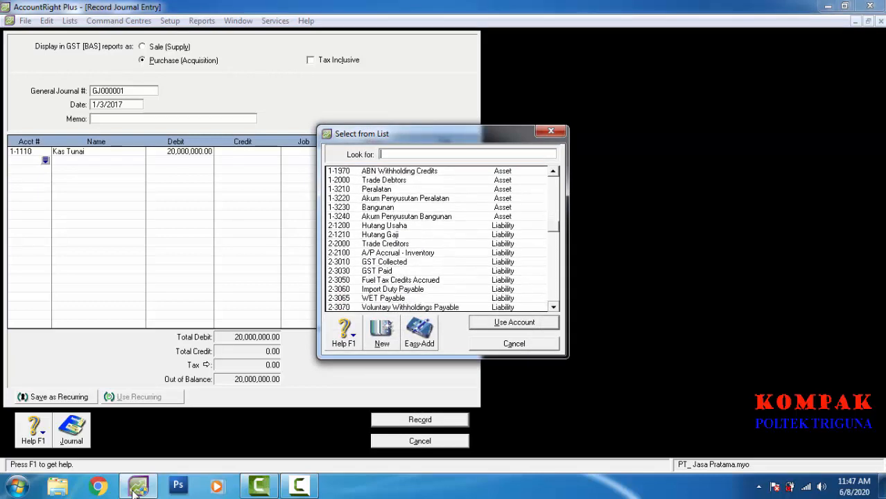
pyautogui.write('3-9999')
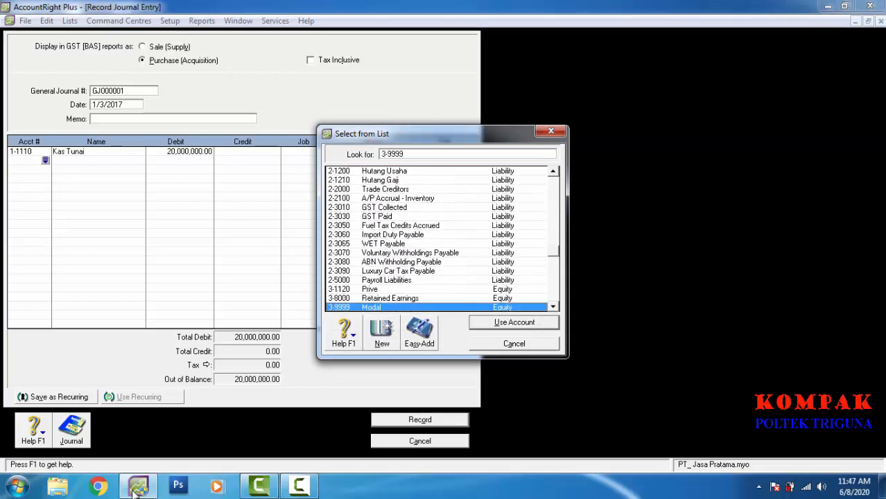
pyautogui.press('Return')
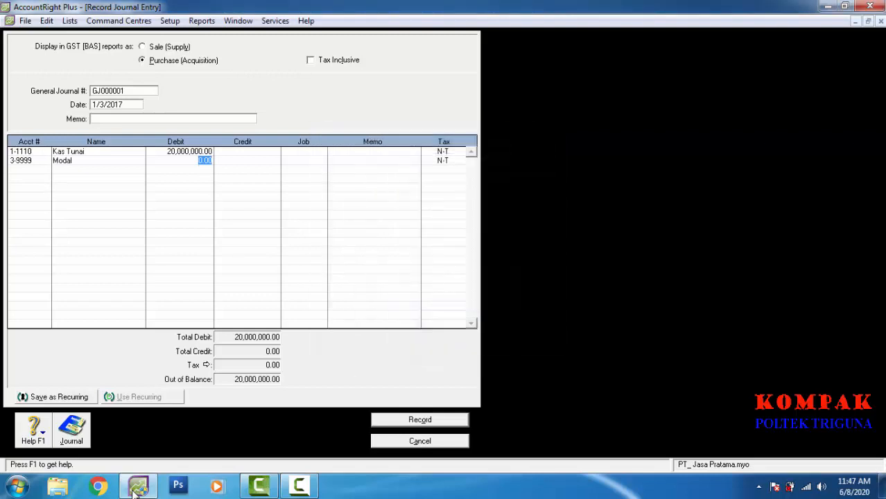
pyautogui.press('Tab')
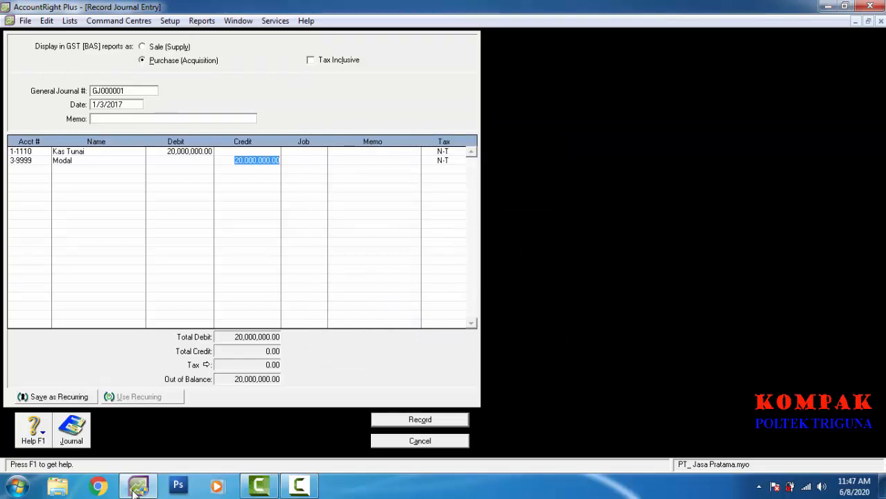
pyautogui.press('Tab')
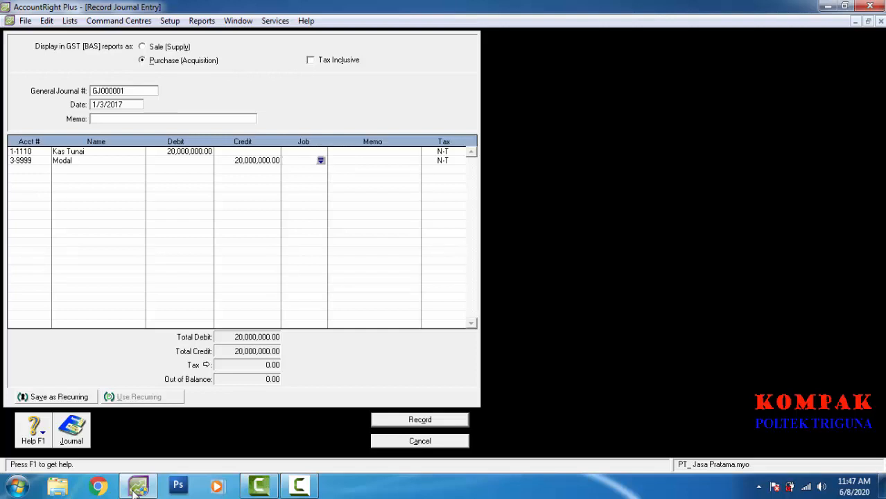
pyautogui.press('Return')
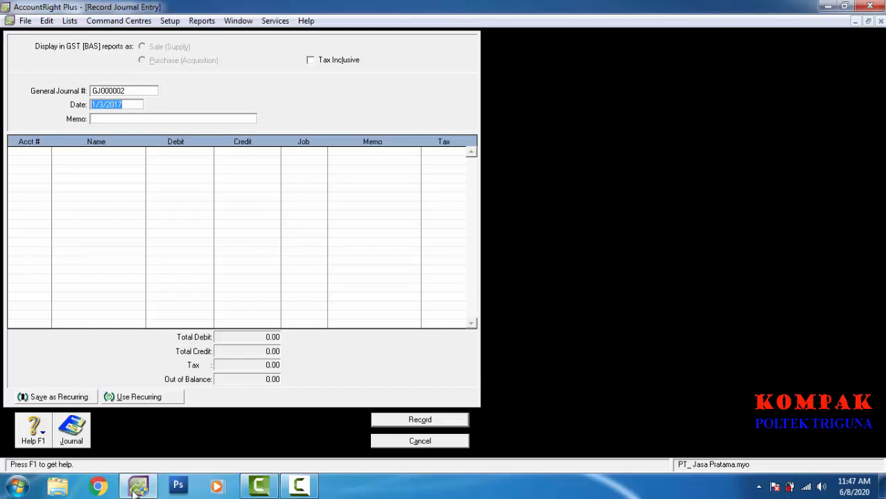
# Step: Date GJ000002 1/6/2017 and debit Hutang Usaha 2-1200 with 5,000,000
pyautogui.press('Left')
pyautogui.press('Left')
pyautogui.press('Left')
pyautogui.press('Left')
pyautogui.press('Left')
pyautogui.press('BackSpace')
pyautogui.write('6')
pyautogui.press('Tab')
pyautogui.press('Tab')
pyautogui.press('Tab')
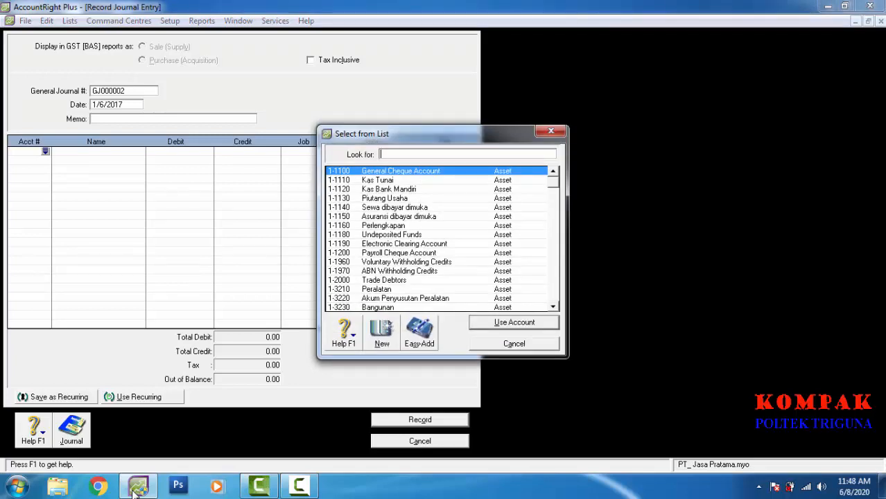
pyautogui.scroll(-2, 136, 491)
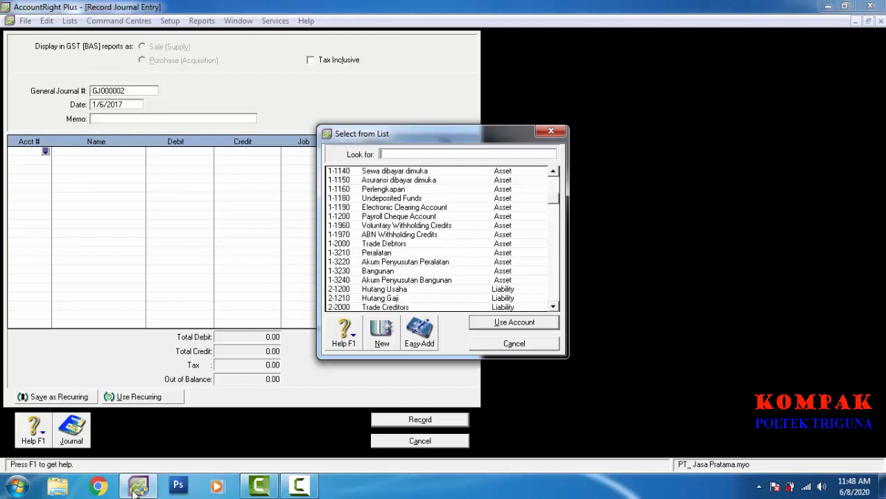
pyautogui.write('2-1200')
pyautogui.press('Return')
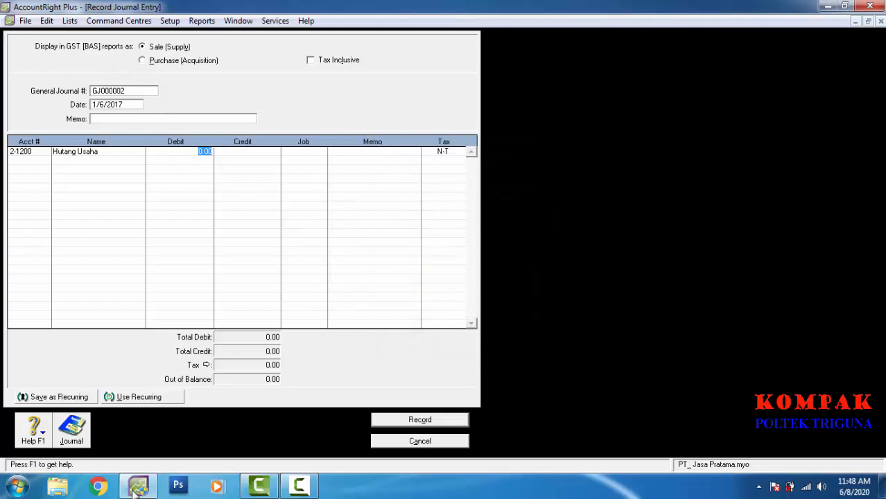
pyautogui.write('5000000')
pyautogui.press('Return')
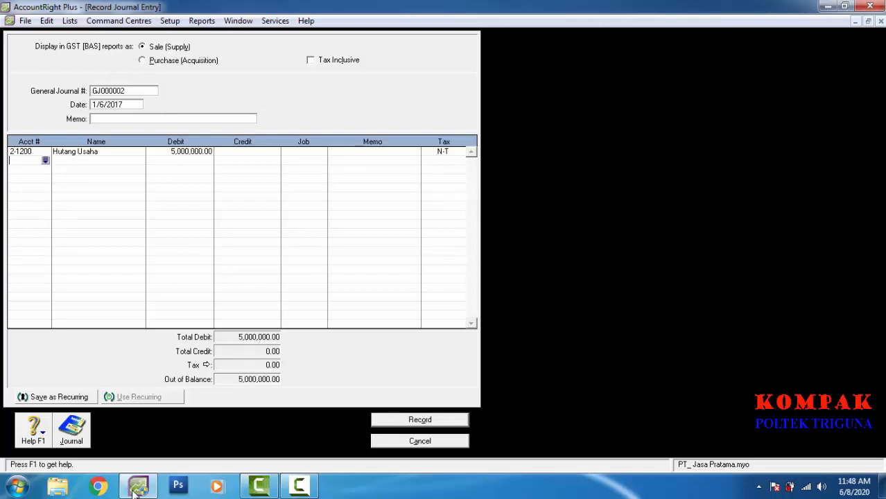
# Step: Credit Kas Tunai 1-1110 with 5,000,000 to balance the entry
pyautogui.press('Return')
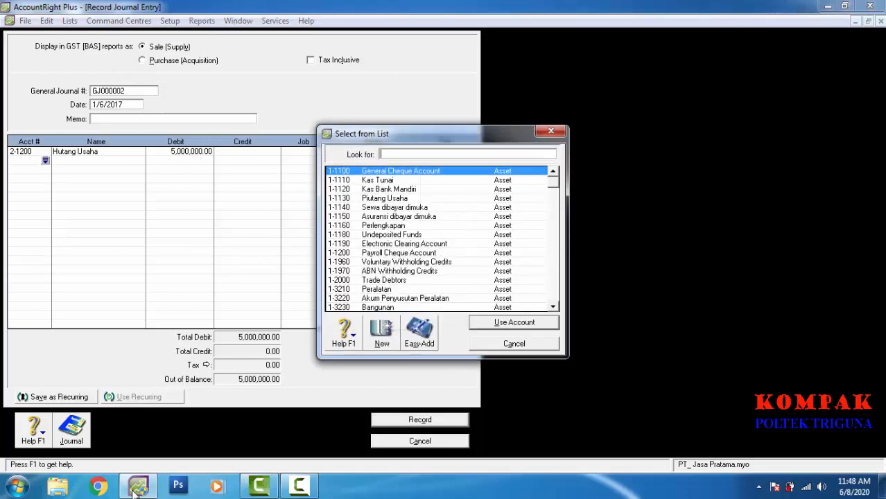
pyautogui.write('1-1110')
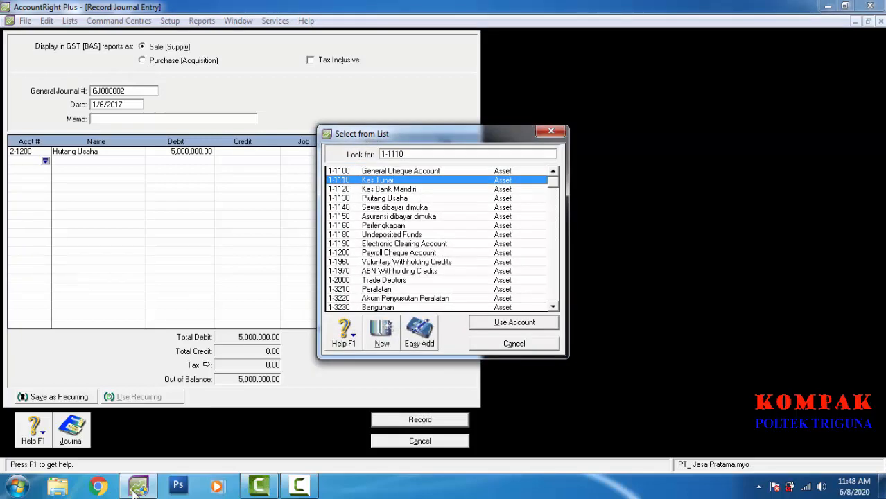
pyautogui.press('Return')
pyautogui.press('Tab')
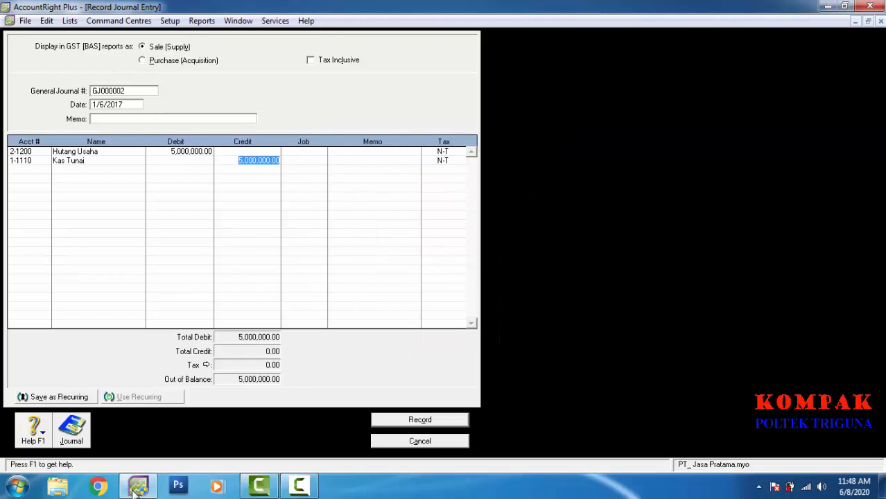
pyautogui.press('Tab')
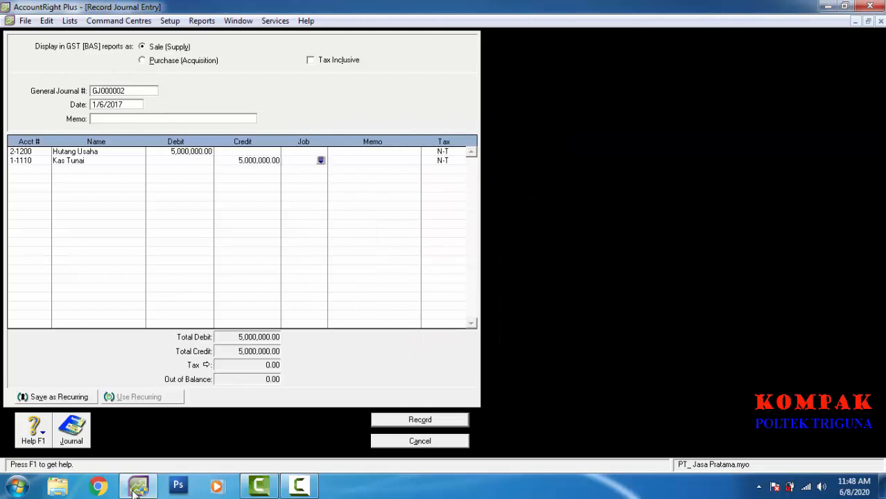
# Step: Record GJ000002, then start GJ000003 on 1/15/2017 debiting Kas Tunai 30,000,000
pyautogui.press('Return')
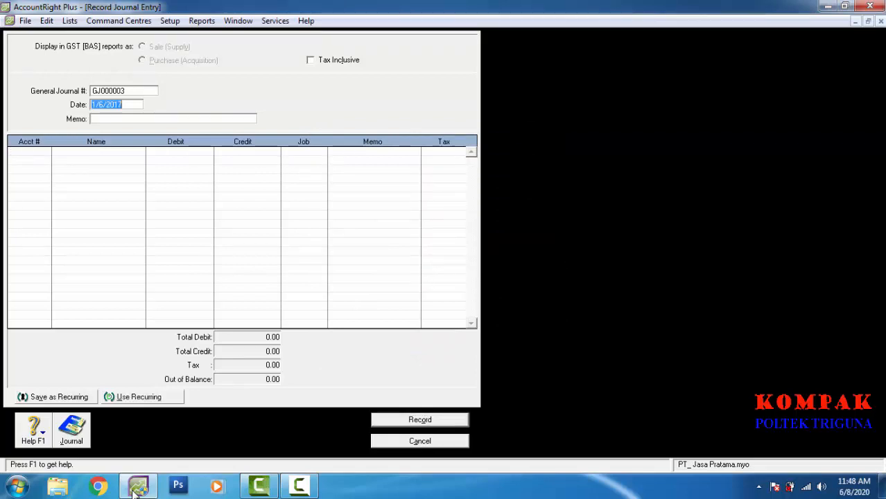
pyautogui.write('1/15/2017')
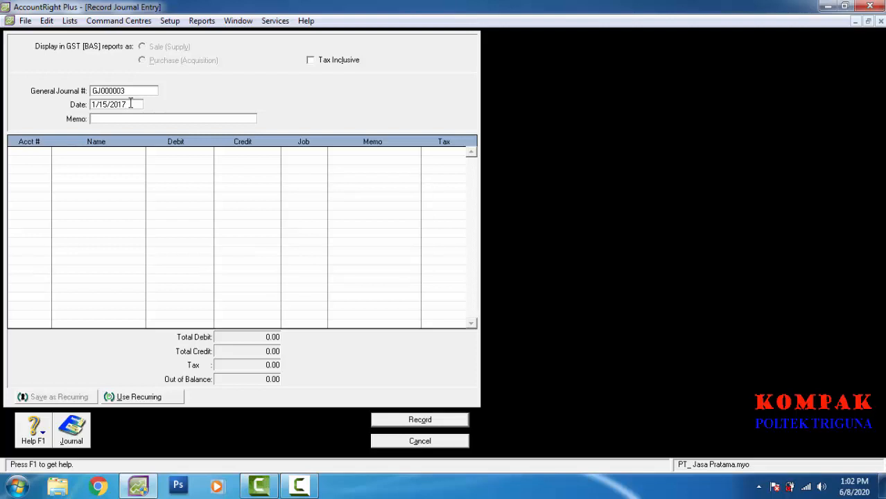
pyautogui.press('Tab')
pyautogui.press('Tab')
pyautogui.press('Tab')
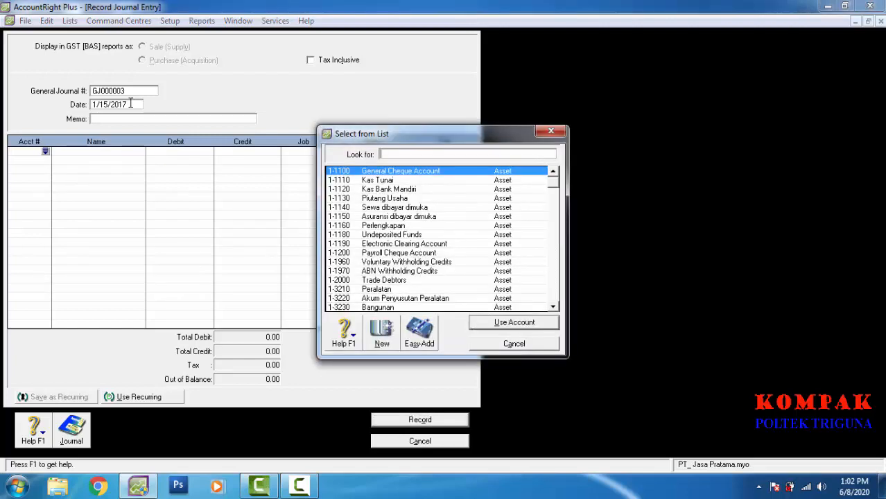
pyautogui.write('1-1110')
pyautogui.press('Return')
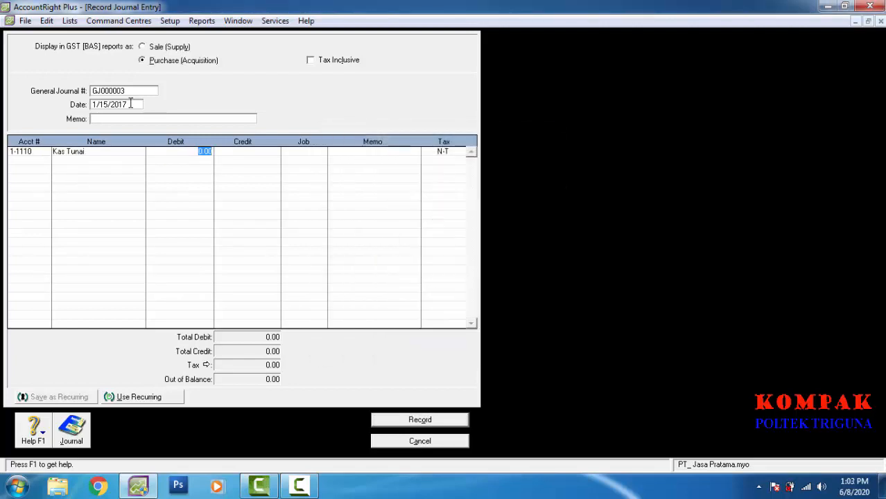
pyautogui.write('30000000')
pyautogui.press('Return')
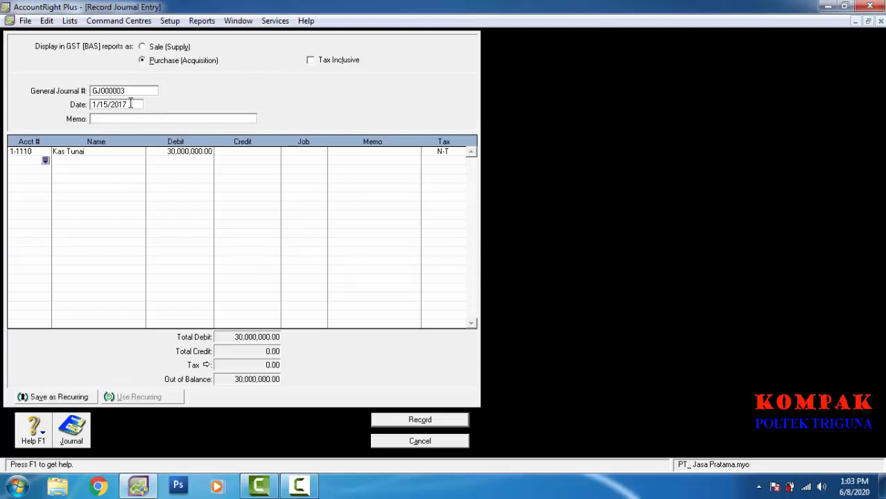
# Step: Credit Pendapatan Jasa 4-1100 with 30,000,000 and record GJ000003
pyautogui.press('Return')
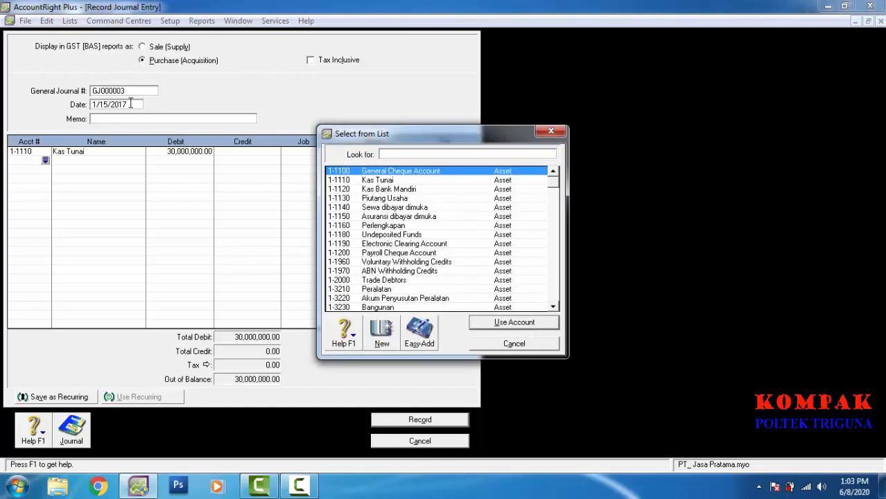
pyautogui.scroll(-4, 131, 104)
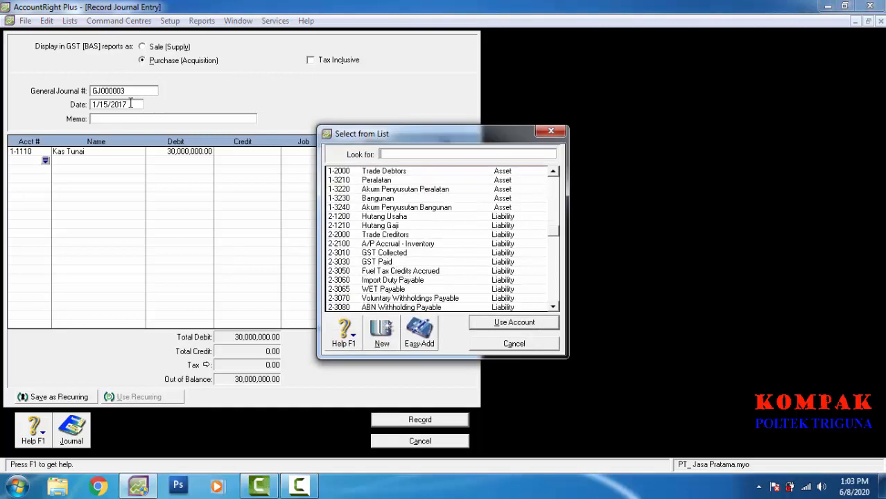
pyautogui.scroll(-2, 131, 104)
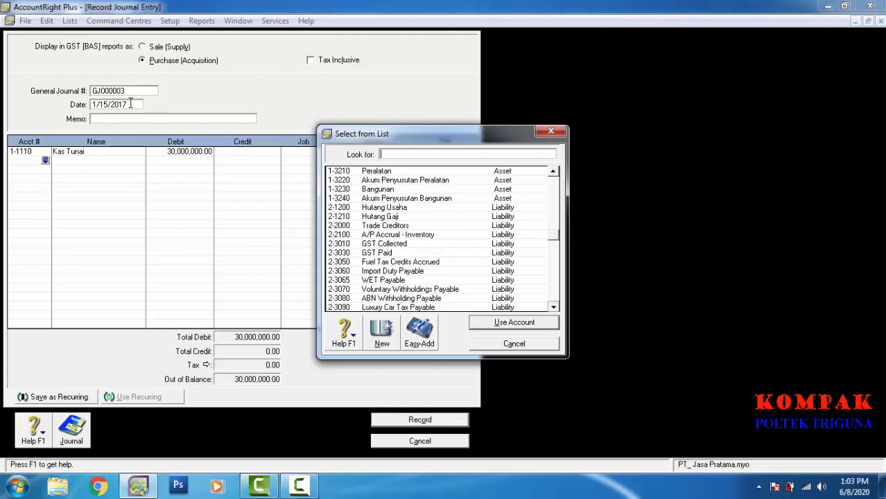
pyautogui.write('41100')
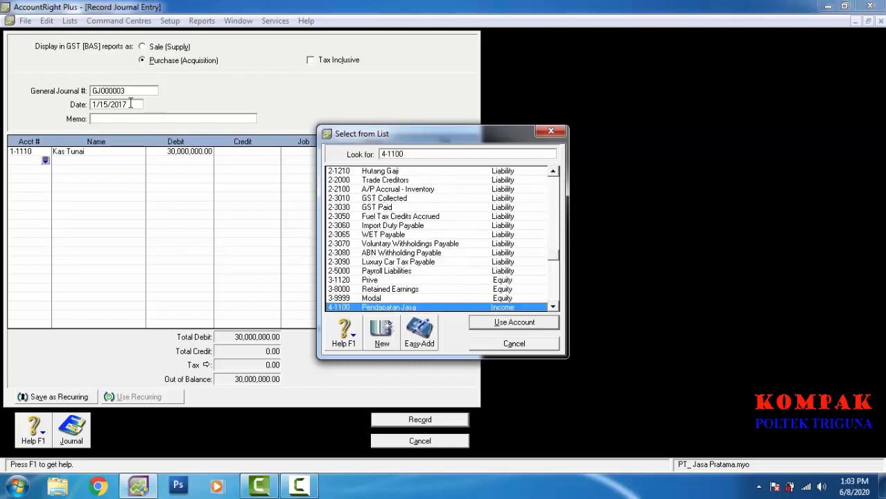
pyautogui.press('Return')
pyautogui.press('Tab')
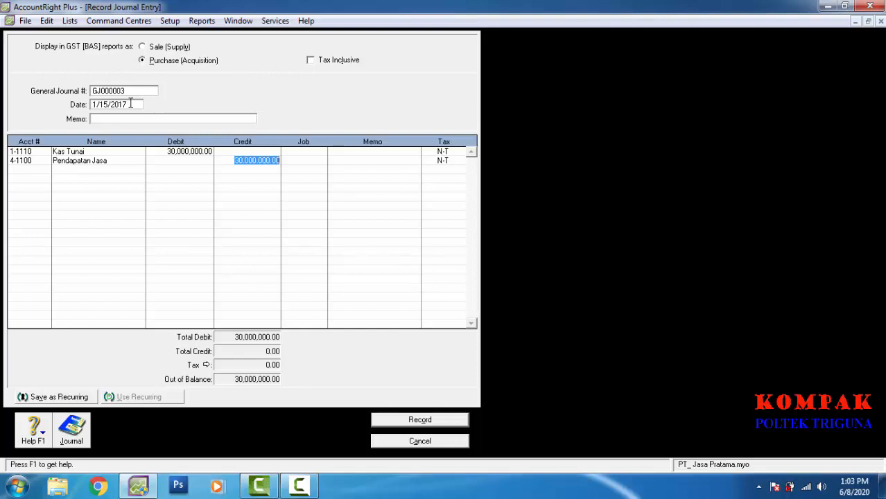
pyautogui.press('Tab')
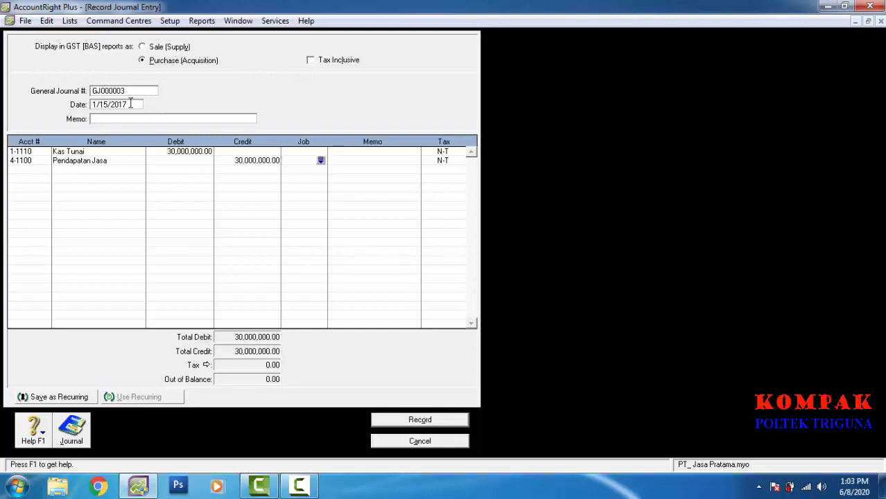
pyautogui.press('Return')
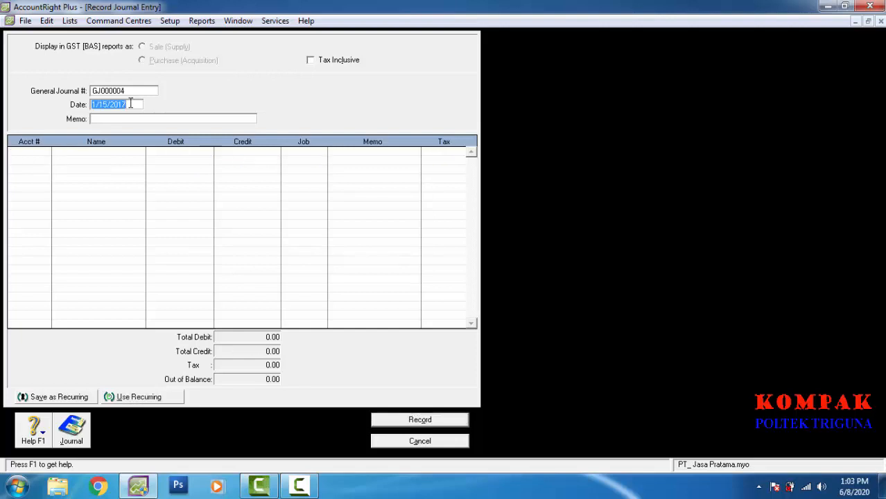
# Step: Date GJ000004 1/20/2017 and debit Peralatan 1-3210 with 10,000,000
pyautogui.press('Left')
pyautogui.press('Left')
pyautogui.press('Left')
pyautogui.press('Left')
pyautogui.press('Left')
pyautogui.press('BackSpace')
pyautogui.press('BackSpace')
pyautogui.write('20')
pyautogui.press('Tab')
pyautogui.press('Tab')
pyautogui.press('Tab')
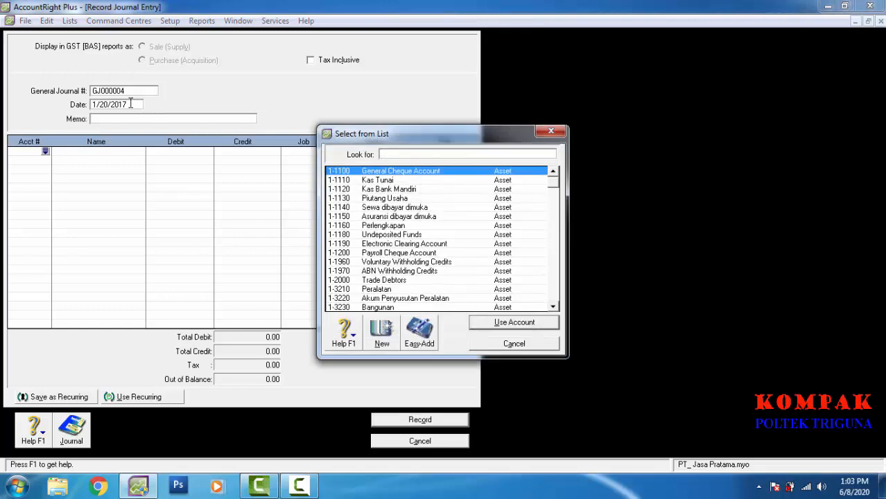
pyautogui.write('1-3210')
pyautogui.press('Return')
pyautogui.write('10000')
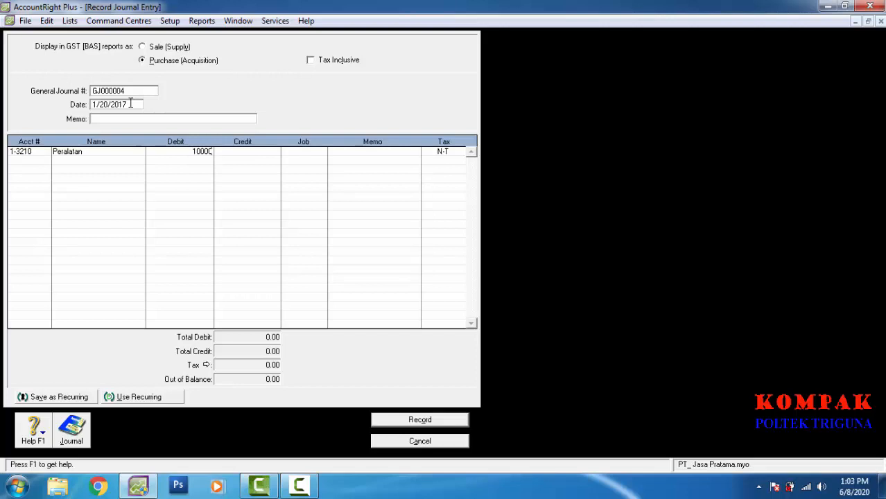
pyautogui.write('000')
pyautogui.press('Return')
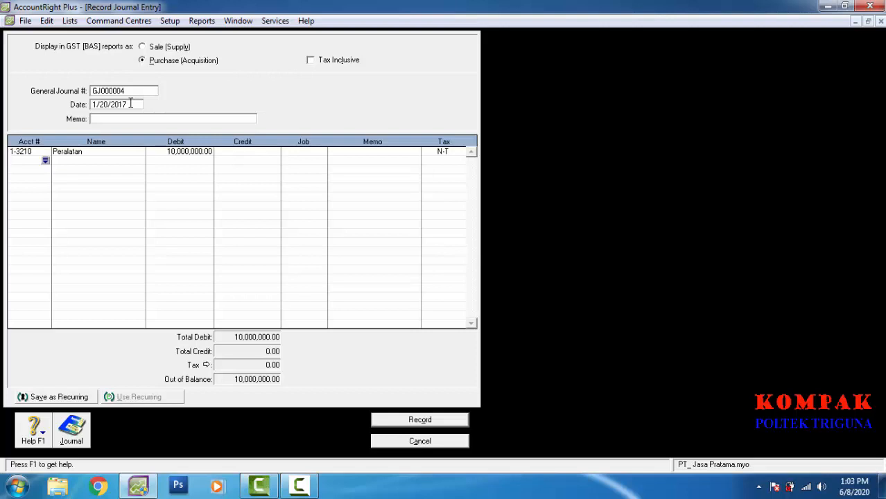
# Step: Debit Perlengkapan 1-1160 1,000,000 and credit Kas Tunai 8,000,000
pyautogui.press('Return')
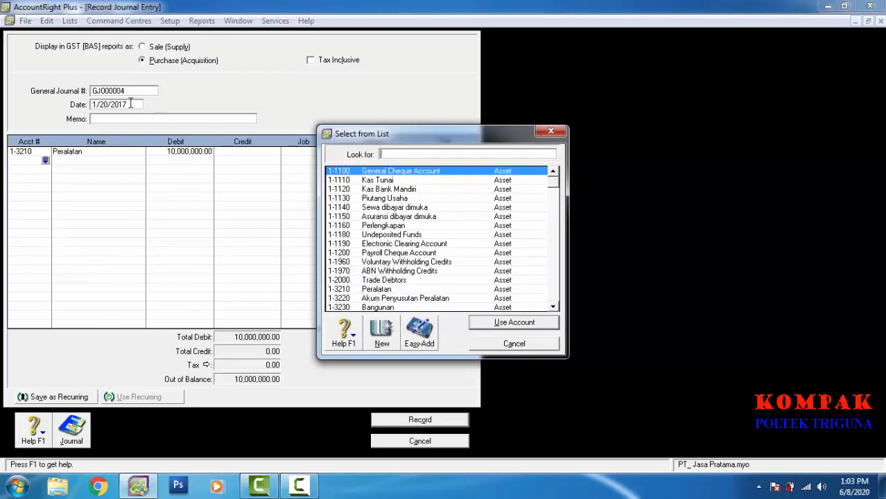
pyautogui.write('1-1160')
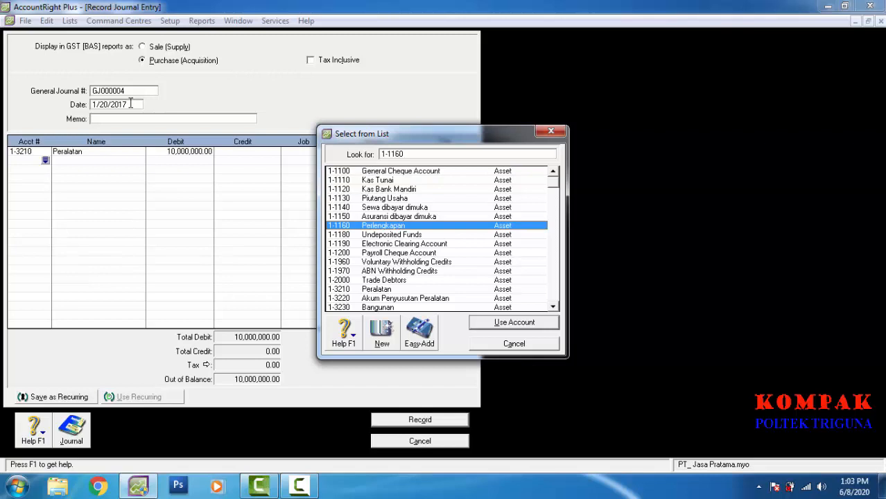
pyautogui.press('Return')
pyautogui.write('1')
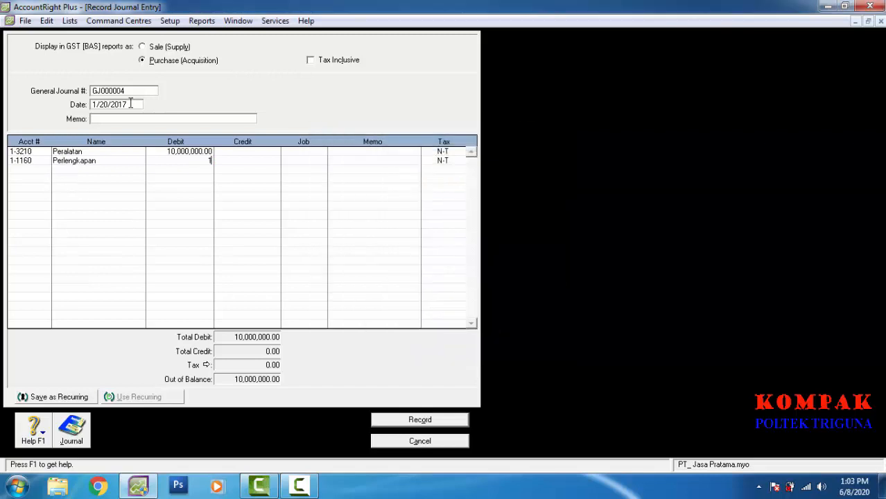
pyautogui.write('000000')
pyautogui.press('Return')
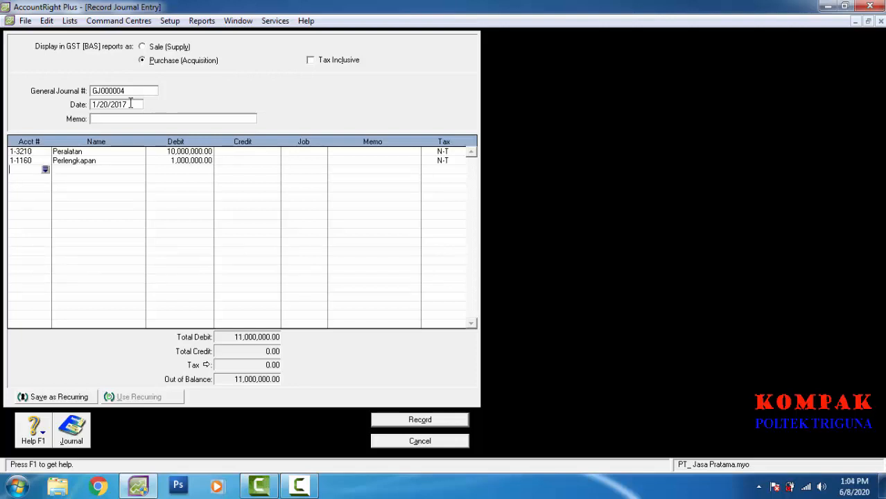
pyautogui.press('Return')
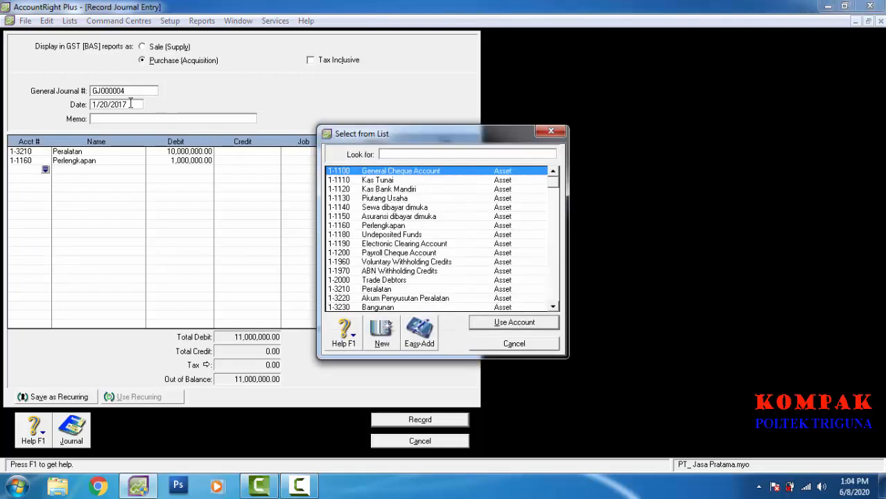
pyautogui.press('Down')
pyautogui.press('Return')
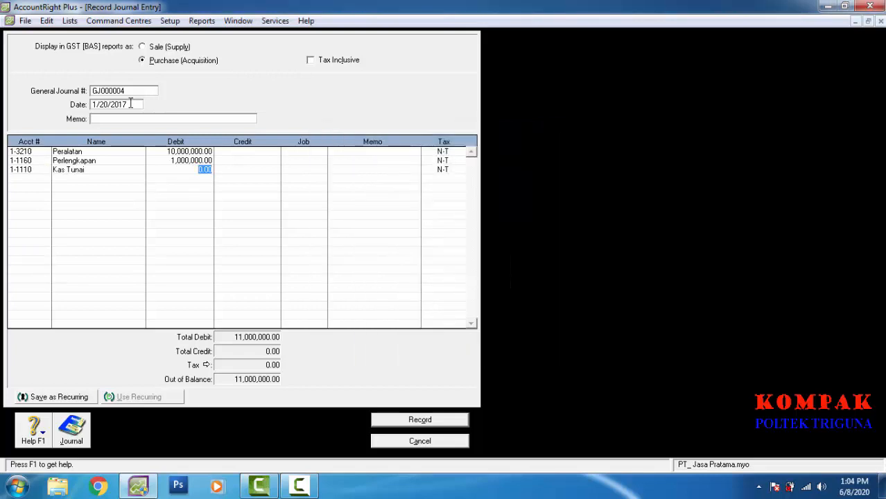
pyautogui.press('Tab')
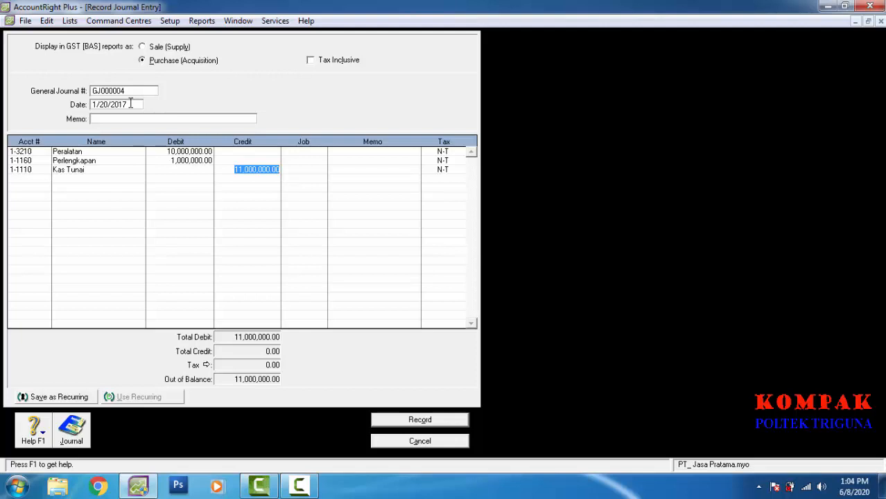
pyautogui.write('8000000')
pyautogui.press('Return')
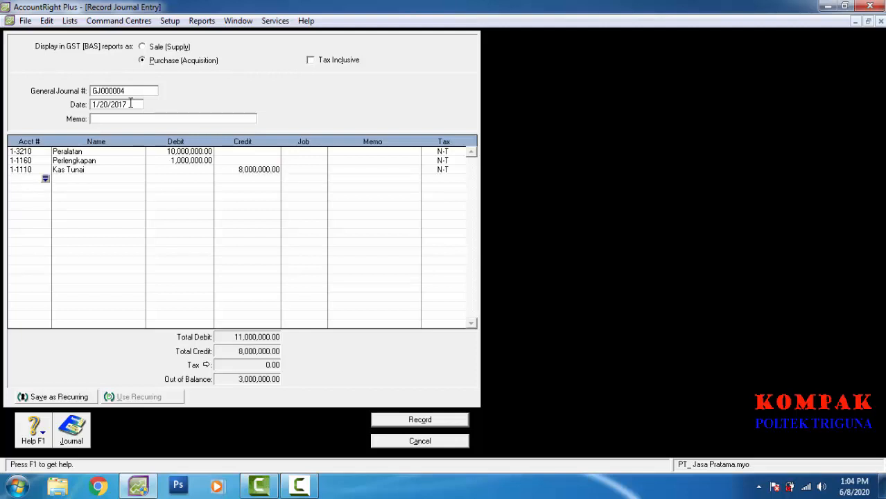
# Step: Credit Hutang Usaha 2-1200 with 3,000,000 and record GJ000004
pyautogui.press('Return')
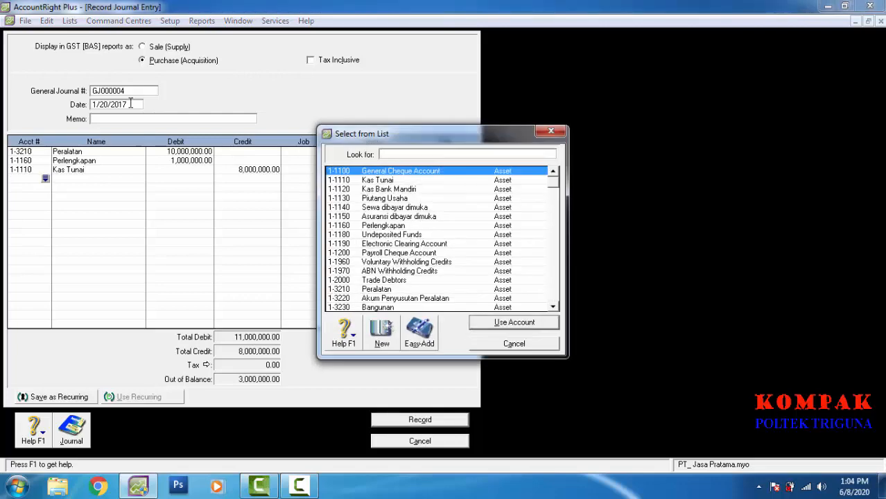
pyautogui.write('2-1200')
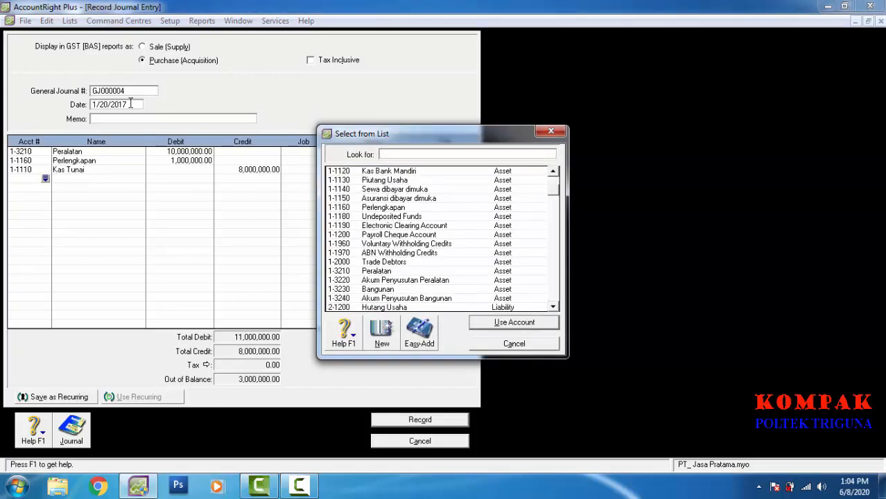
pyautogui.press('Return')
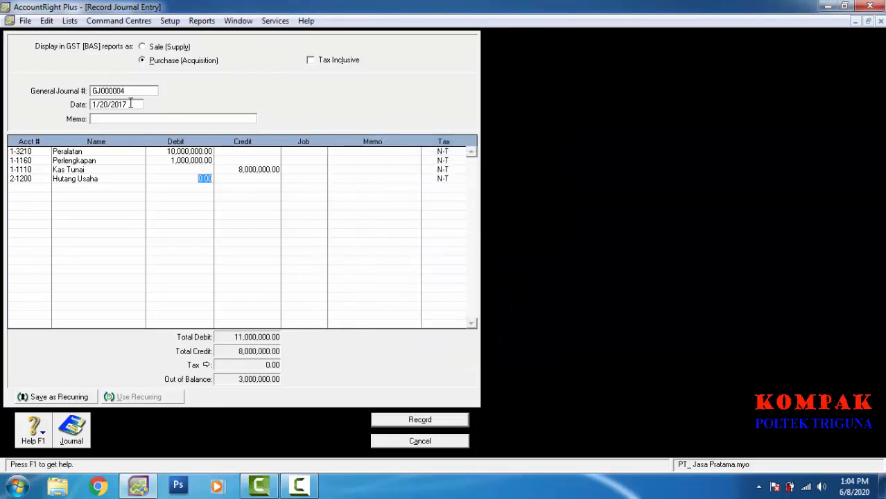
pyautogui.press('Return')
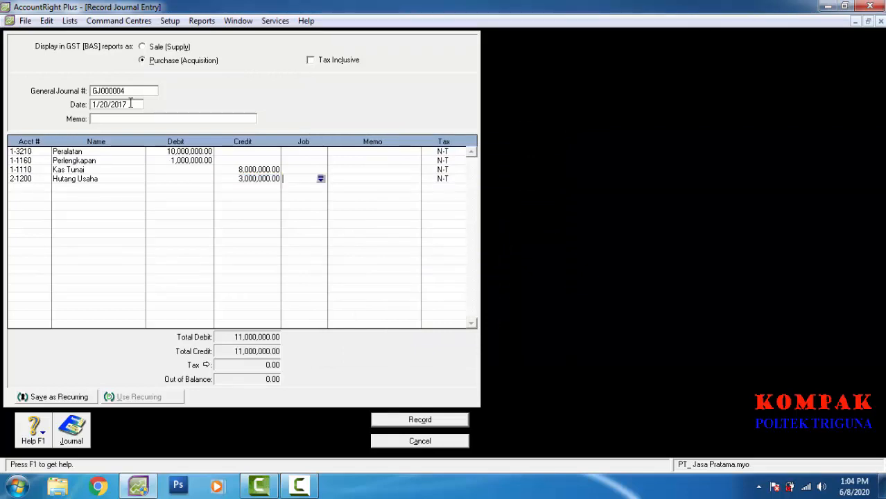
pyautogui.hotkey('ctrl', 'r')
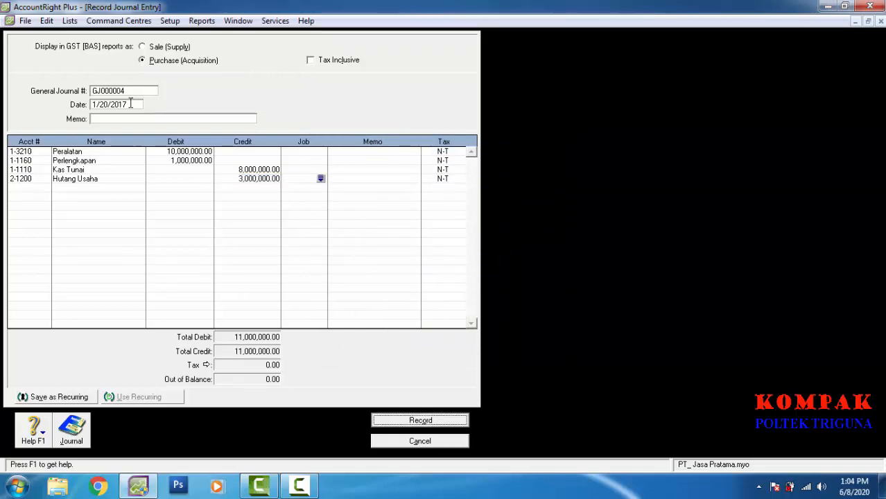
pyautogui.press('Left')
pyautogui.press('Left')
pyautogui.press('Left')
pyautogui.press('Left')
pyautogui.press('Left')
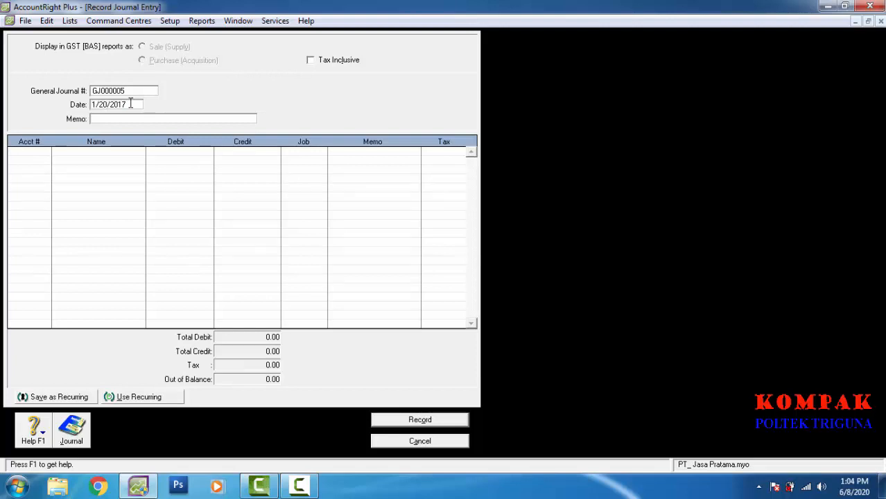
# Step: Fill GJ000005 on 1/20/2017: debit Biaya Listrik 6-2200 500,000, credit Kas Tunai 500,000
pyautogui.press('Tab')
pyautogui.press('Tab')
pyautogui.press('Tab')
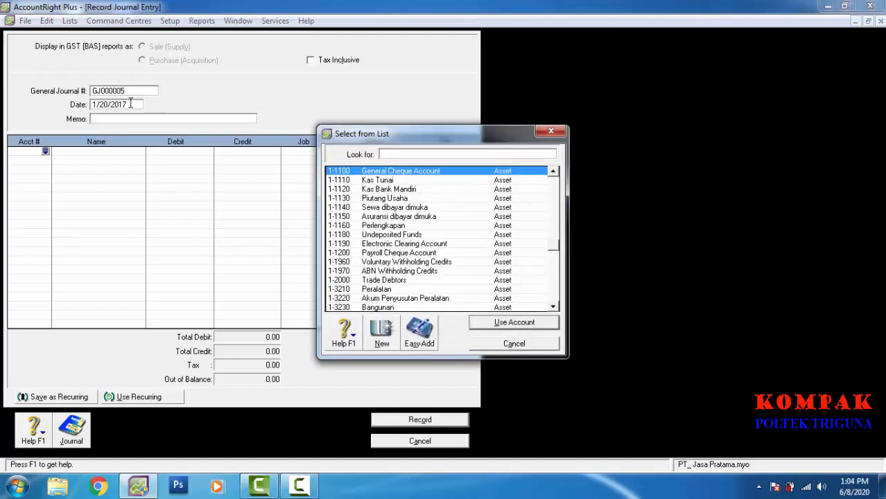
pyautogui.write('6-2200')
pyautogui.press('Return')
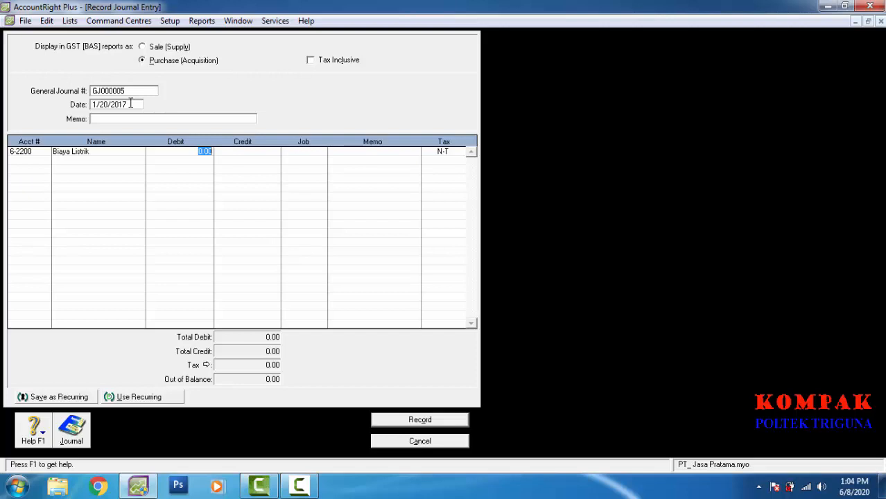
pyautogui.write('5')
pyautogui.write('00,0')
pyautogui.write('00000')
pyautogui.press('Return')
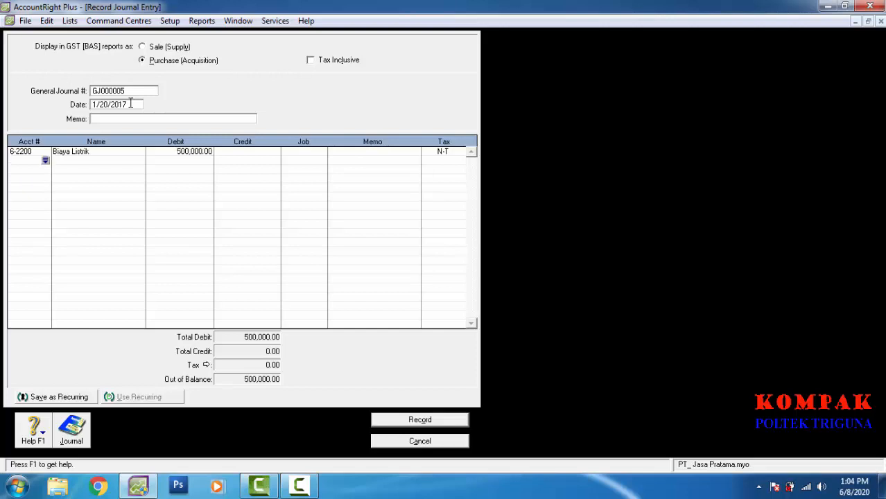
pyautogui.press('Tab')
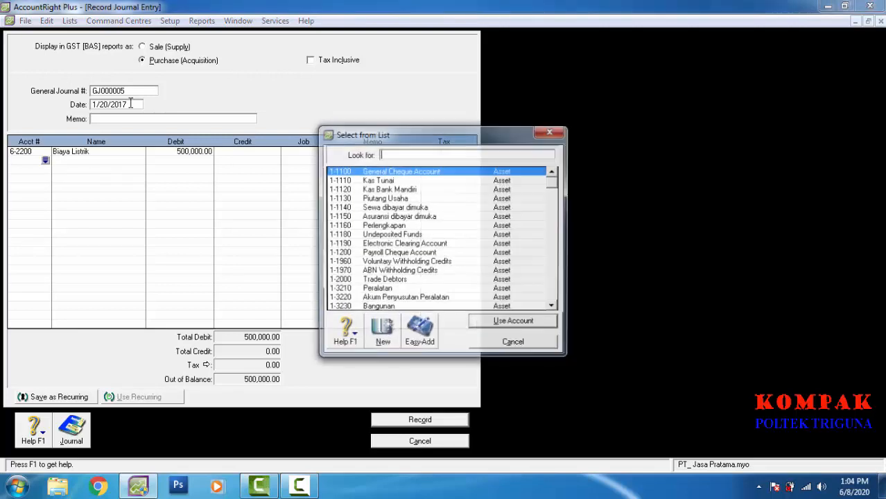
pyautogui.write('1-1110')
pyautogui.press('Return')
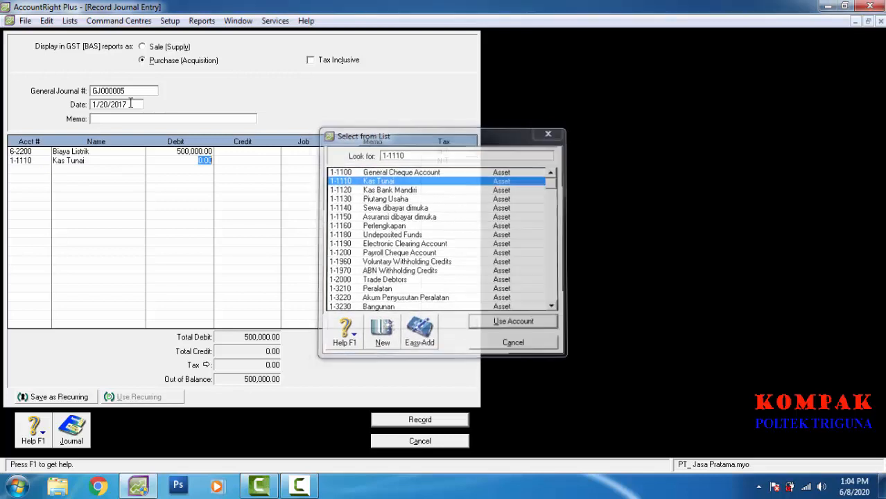
pyautogui.press('Tab')
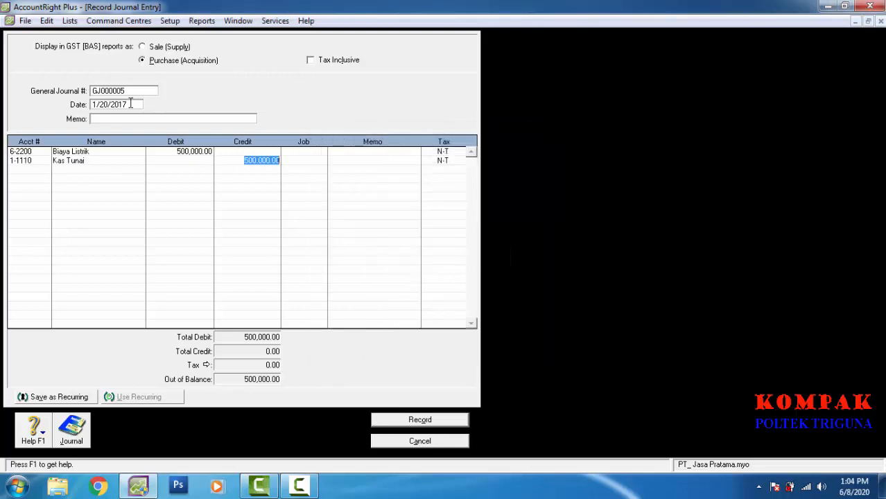
pyautogui.press('Tab')
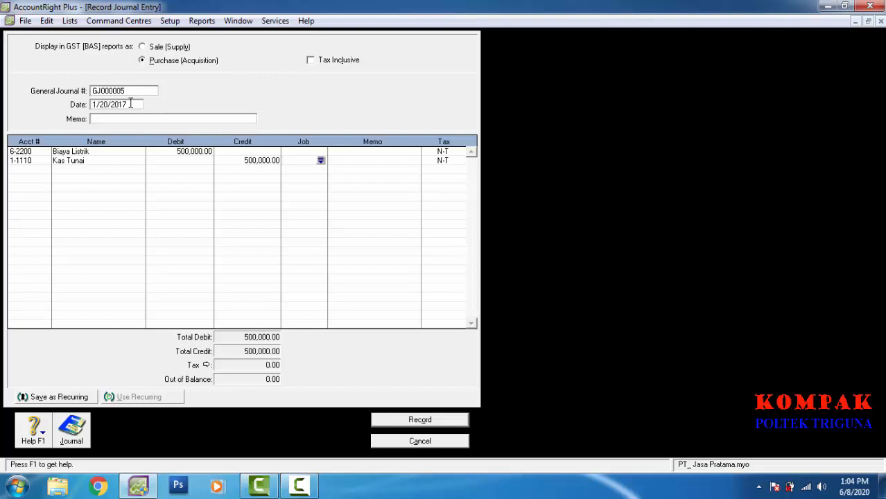
# Step: Record GJ000005, then date GJ000006 1/21/2017 and debit Kas Bank Mandiri 30,000,000
pyautogui.hotkey('ctrl', 'r')
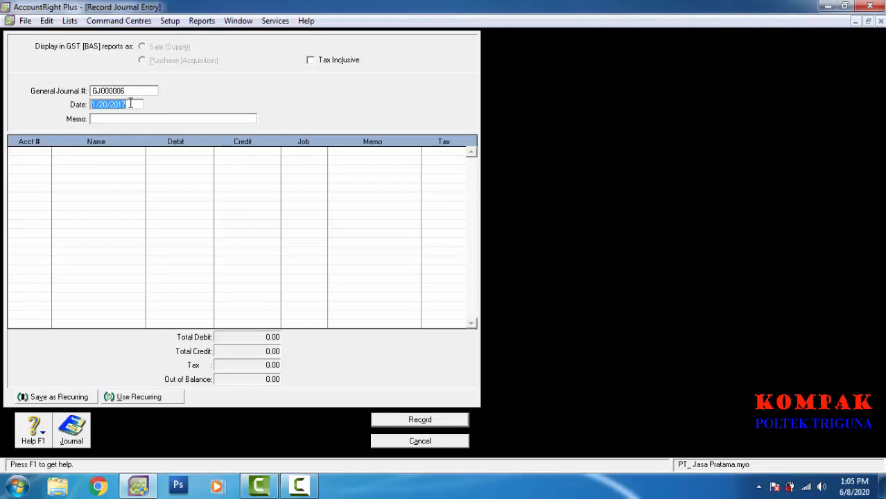
pyautogui.press('Left')
pyautogui.press('Left')
pyautogui.press('Left')
pyautogui.press('Left')
pyautogui.press('Left')
pyautogui.press('BackSpace')
pyautogui.write('1')
pyautogui.press('Tab')
pyautogui.press('Tab')
pyautogui.press('Tab')
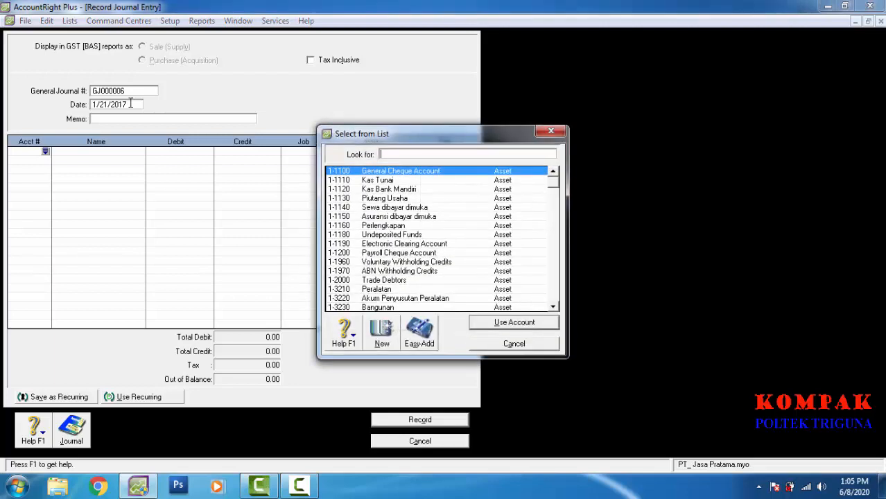
pyautogui.press('Down')
pyautogui.press('Down')
pyautogui.press('Return')
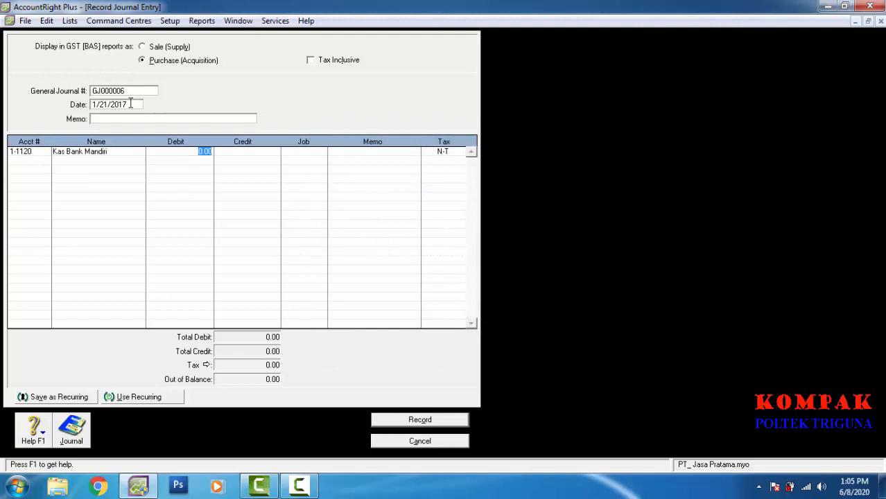
pyautogui.write('30,0')
pyautogui.write('00,0')
pyautogui.write('00')
pyautogui.press('Return')
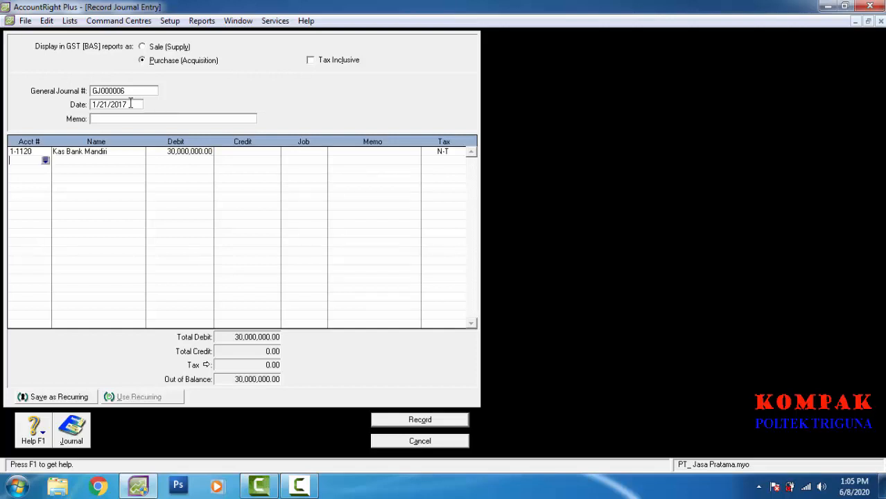
# Step: Credit Kas Tunai with 30,000,000 and record GJ000006
pyautogui.press('Return')
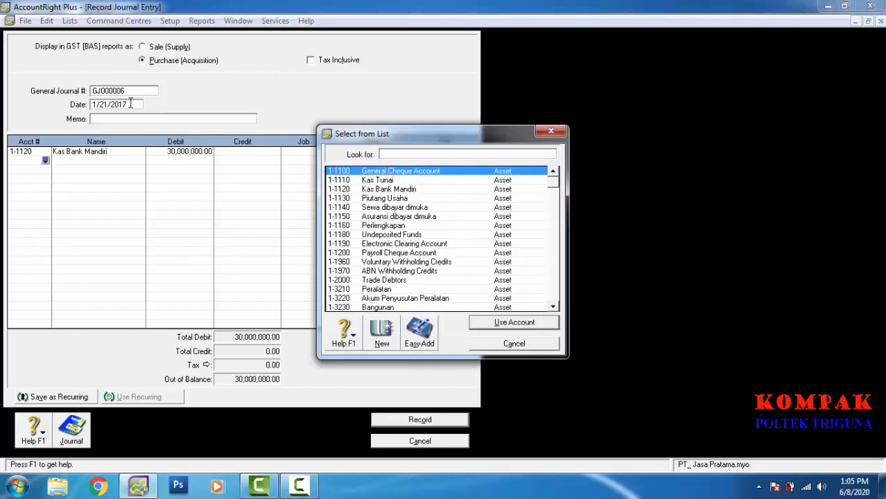
pyautogui.press('Down')
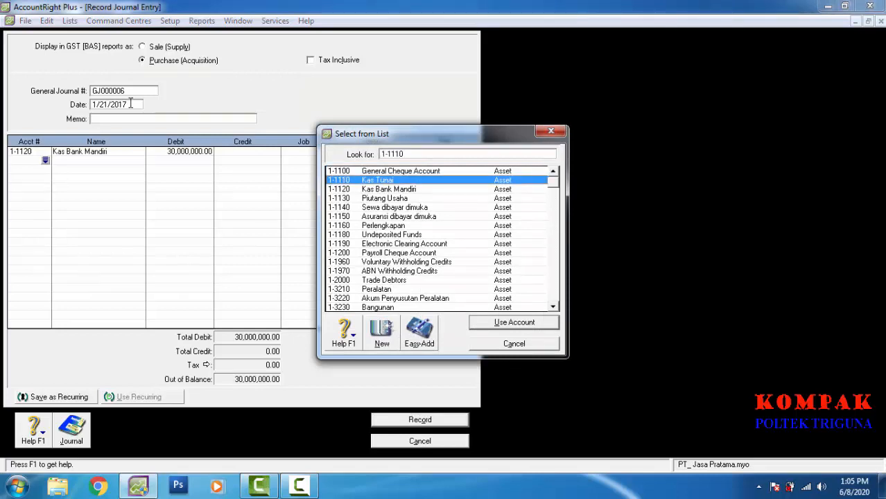
pyautogui.press('Return')
pyautogui.press('Tab')
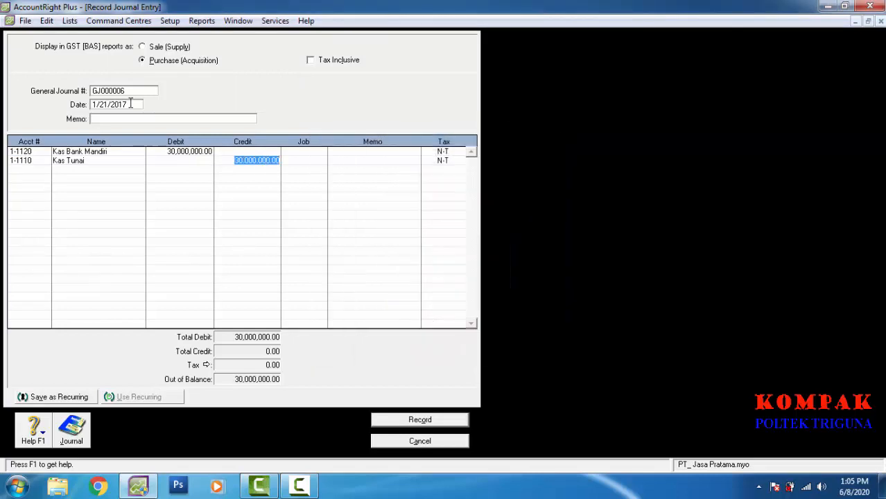
pyautogui.press('Tab')
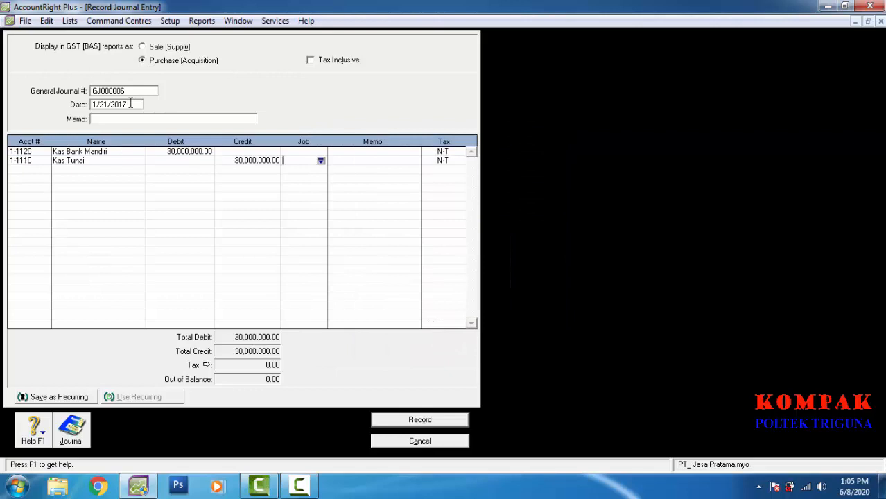
pyautogui.press('Return')
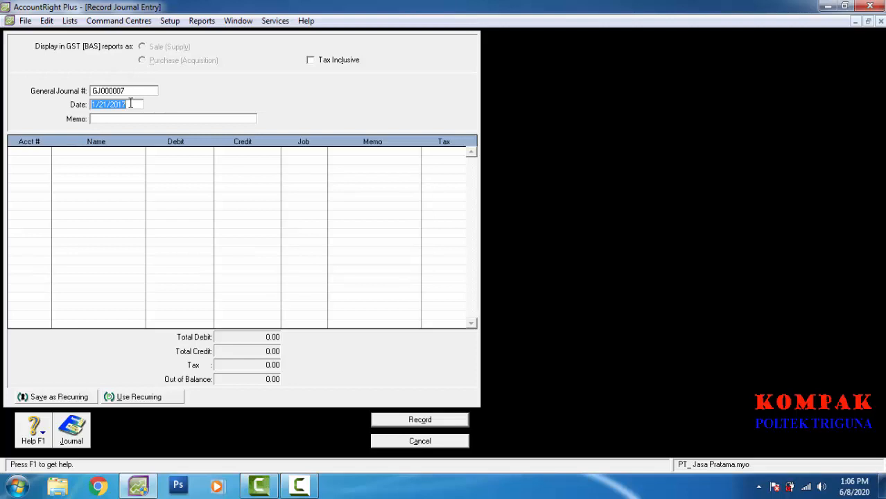
# Step: Set the journal date to 1/23/2017 and debit Kas Tunai 15,000,000
pyautogui.press('Left')
pyautogui.press('BackSpace')
pyautogui.write('3')
pyautogui.press('Tab')
pyautogui.press('Tab')
pyautogui.press('Tab')
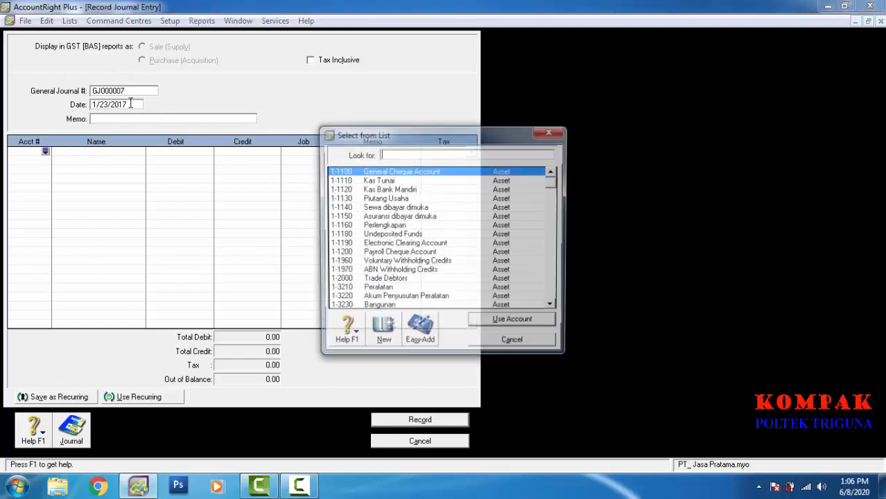
pyautogui.press('Down')
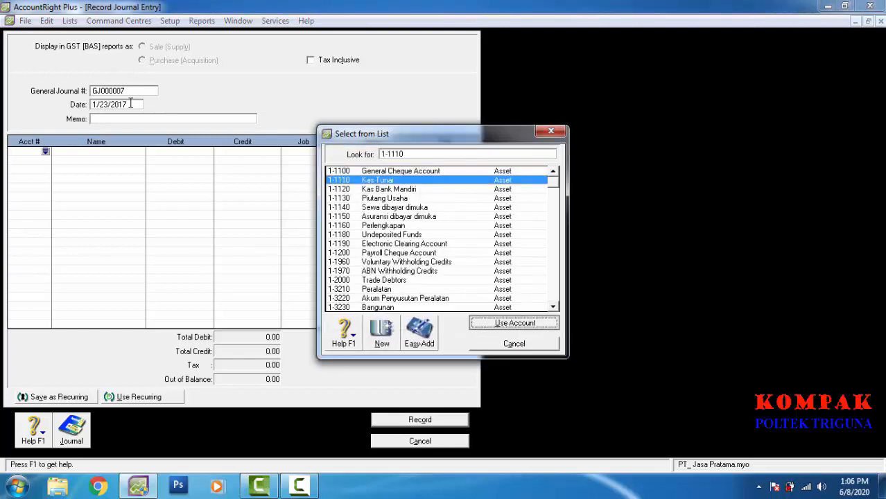
pyautogui.press('Return')
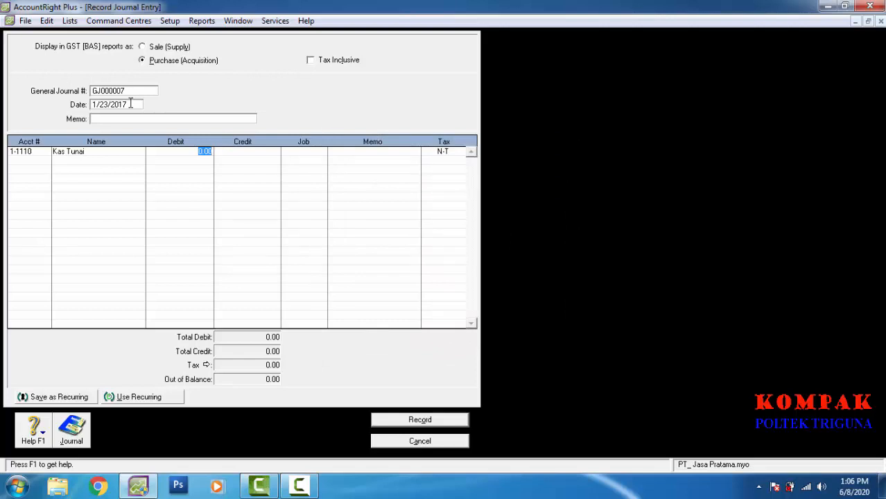
pyautogui.write('15,')
pyautogui.write('00')
pyautogui.write('0,')
pyautogui.write('0000')
pyautogui.press('Return')
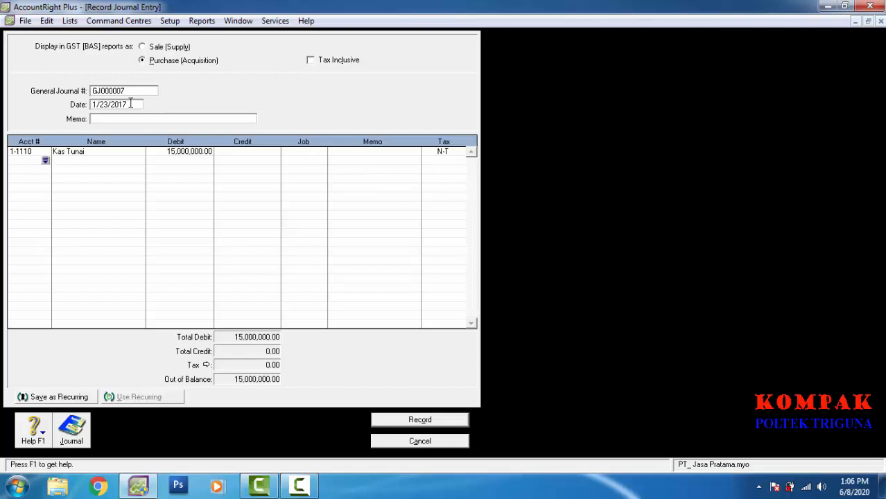
# Step: Debit Piutang Usaha (1-1130) 10,000,000 on the second line
pyautogui.press('Return')
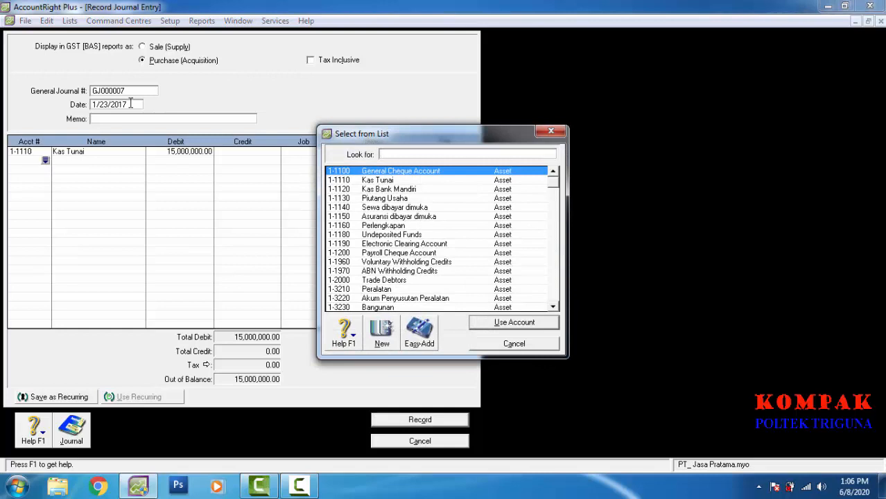
pyautogui.scroll(-4, 131, 104)
pyautogui.scroll(-1, 131, 104)
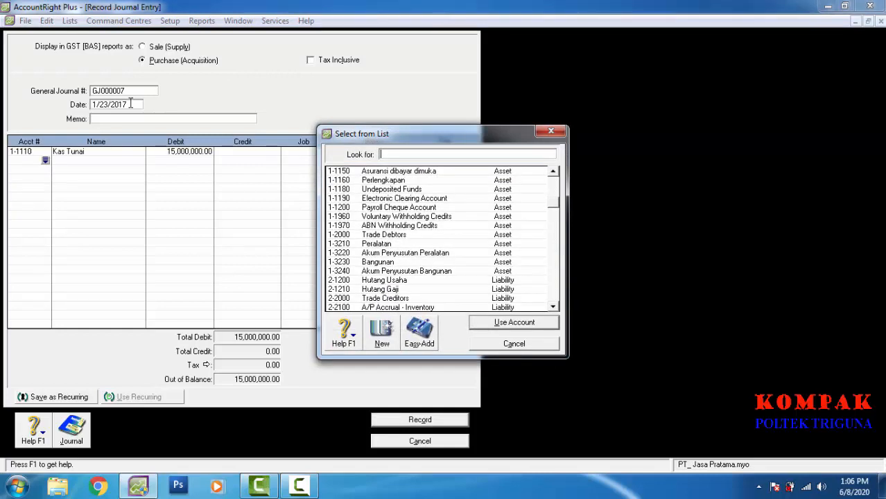
pyautogui.scroll(-1, 131, 104)
pyautogui.scroll(4, 131, 104)
pyautogui.write('1-1130')
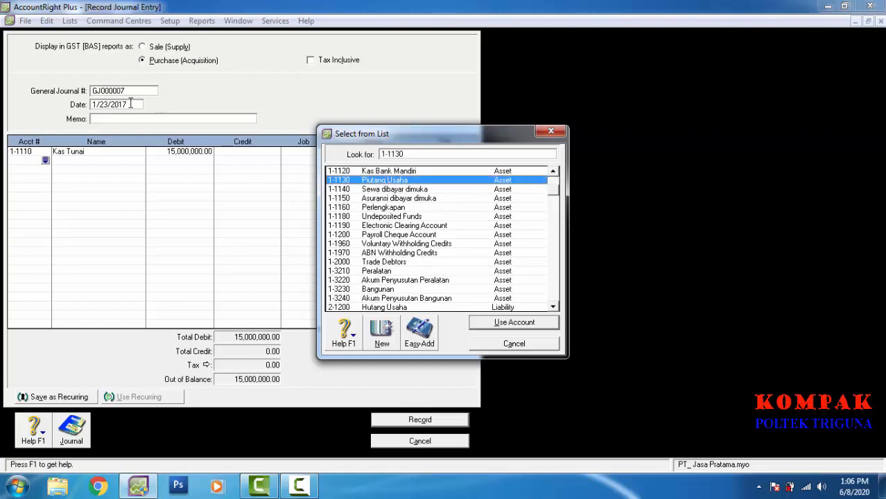
pyautogui.press('Return')
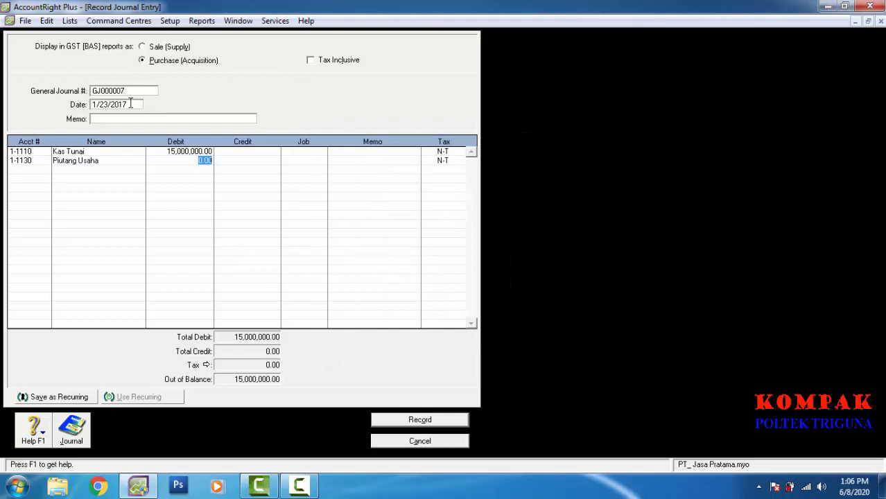
pyautogui.write('10000000')
pyautogui.press('Return')
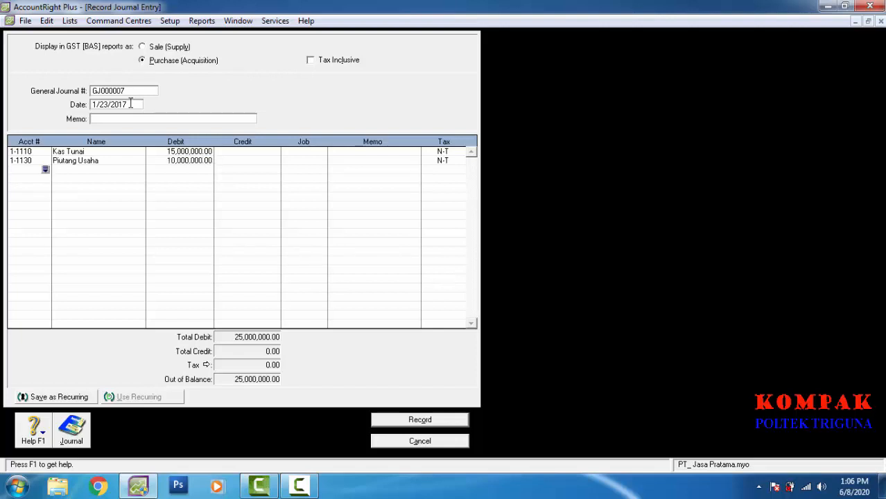
# Step: Credit Pendapatan Jasa (4-1100) 25,000,000 on the third line
pyautogui.press('Return')
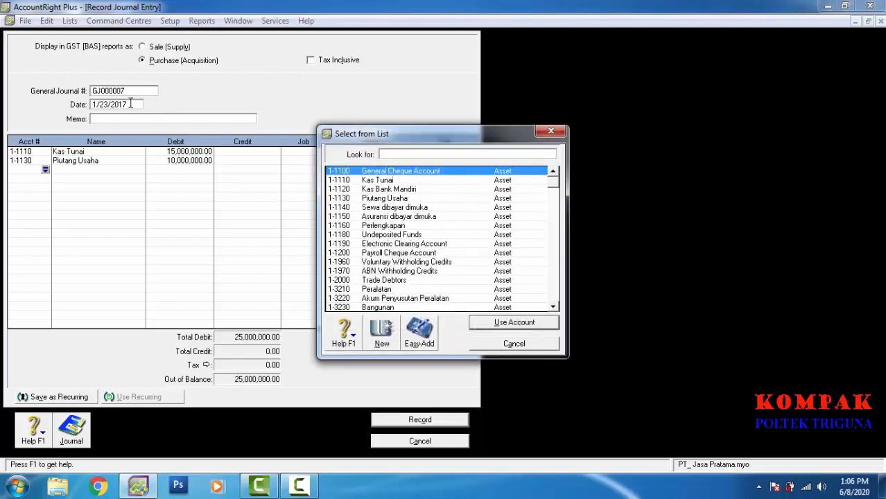
pyautogui.scroll(-10, 130, 103)
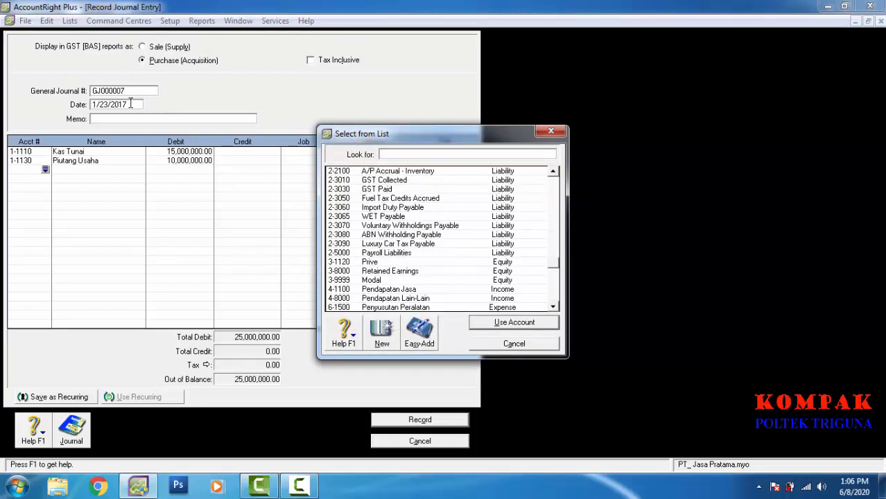
pyautogui.write('4-1100')
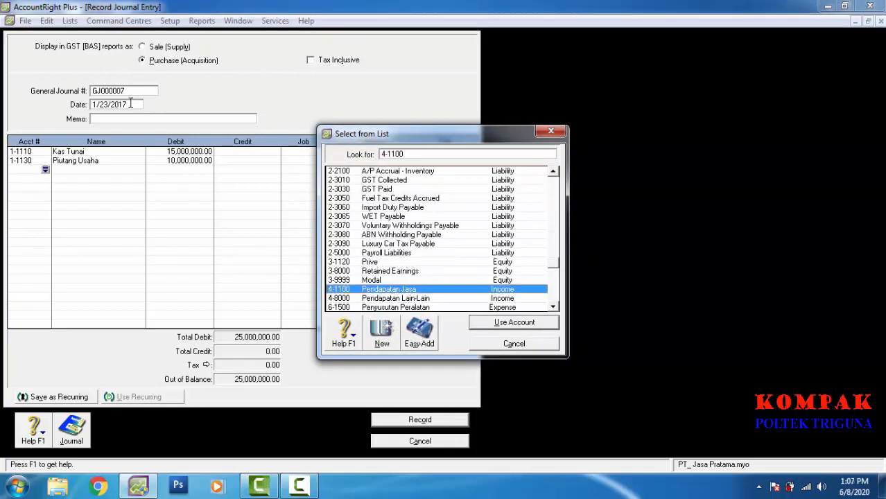
pyautogui.press('Return')
pyautogui.press('Tab')
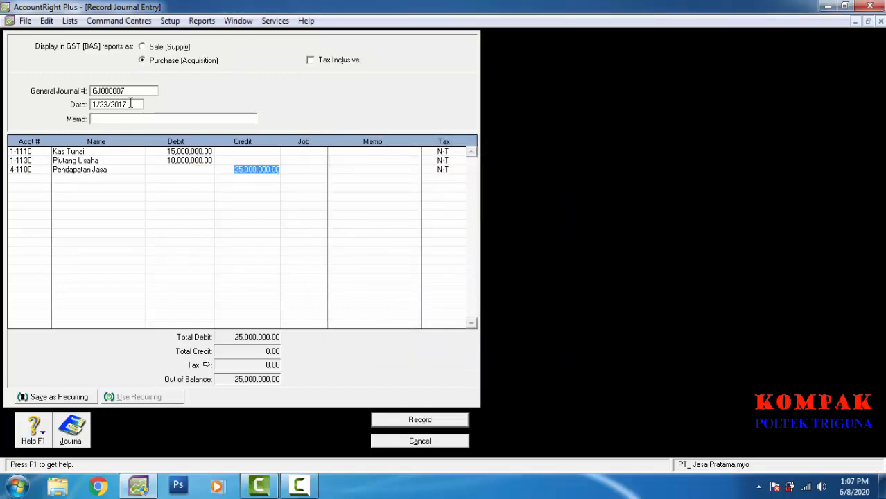
pyautogui.press('Tab')
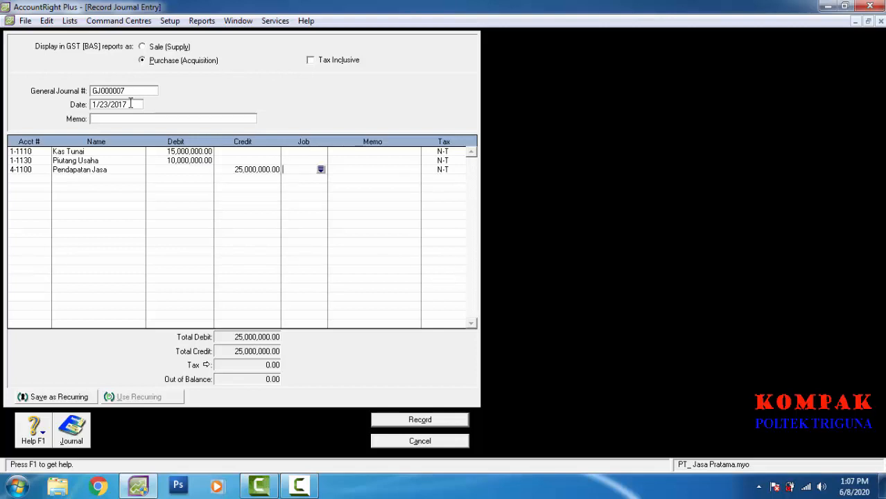
# Step: Record GJ000007 and date the next journal entry 1/25/2017
pyautogui.hotkey('ctrl', 'r')
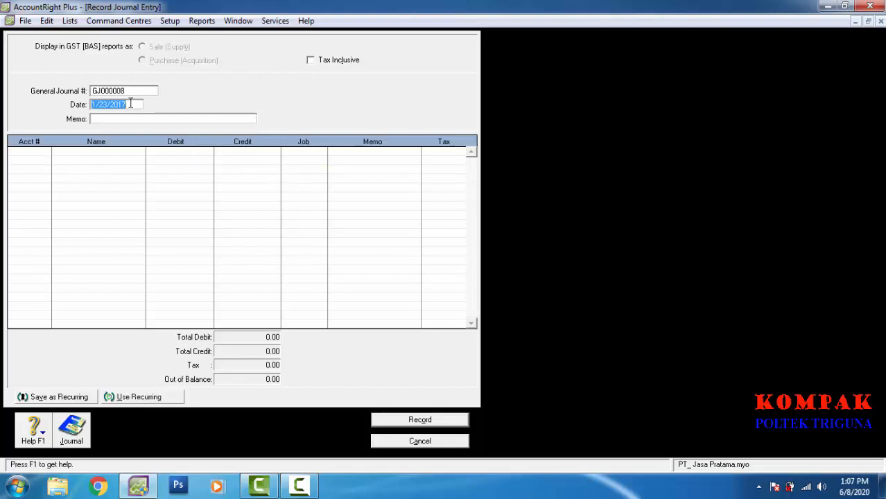
pyautogui.click(131, 104)
pyautogui.press('BackSpace')
pyautogui.write('5')
pyautogui.press('Tab')
pyautogui.press('Tab')
# Step: Debit Kas Tunai (1-1110) 10,000,000 on the first line
pyautogui.press('Return')
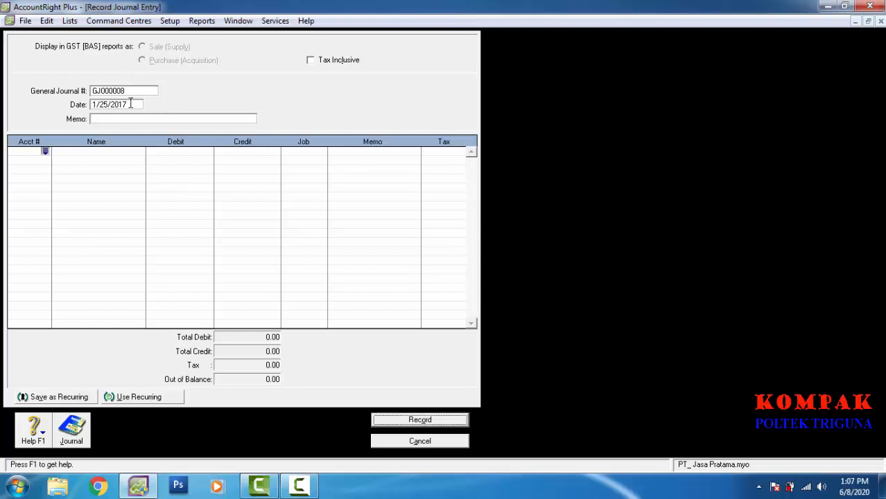
pyautogui.write('1-1110')
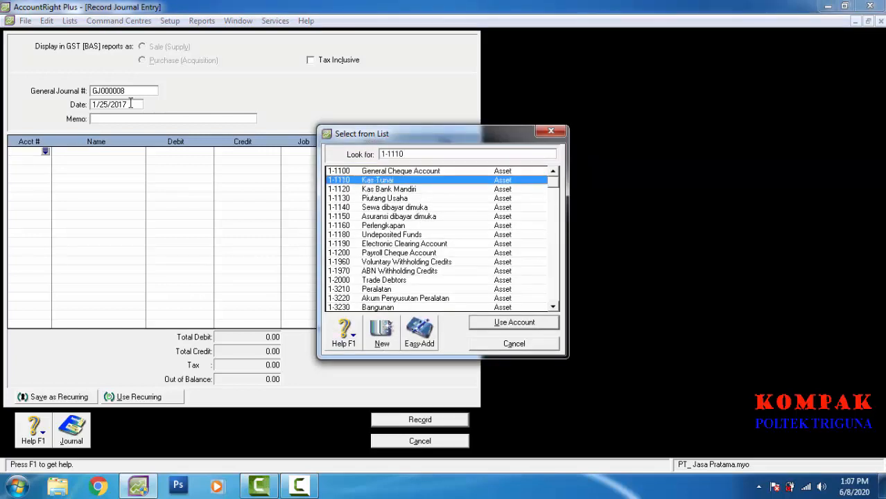
pyautogui.press('Return')
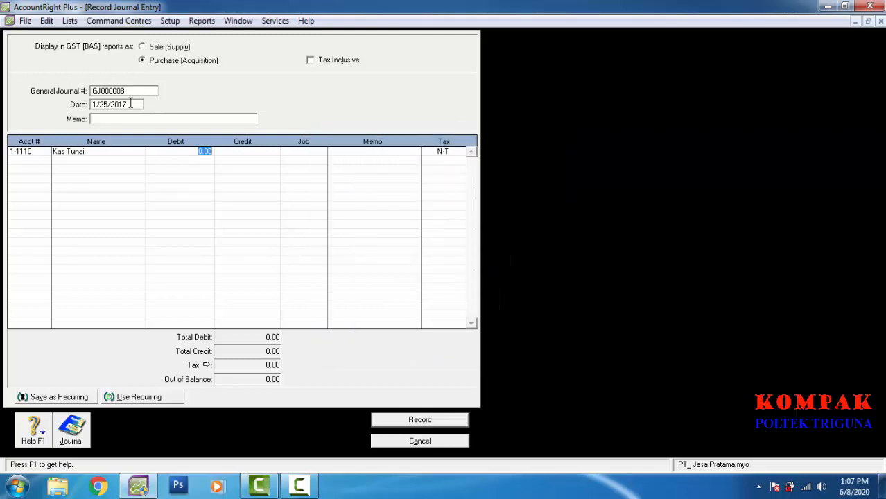
pyautogui.write('10,000,')
pyautogui.write('000')
pyautogui.press('Tab')
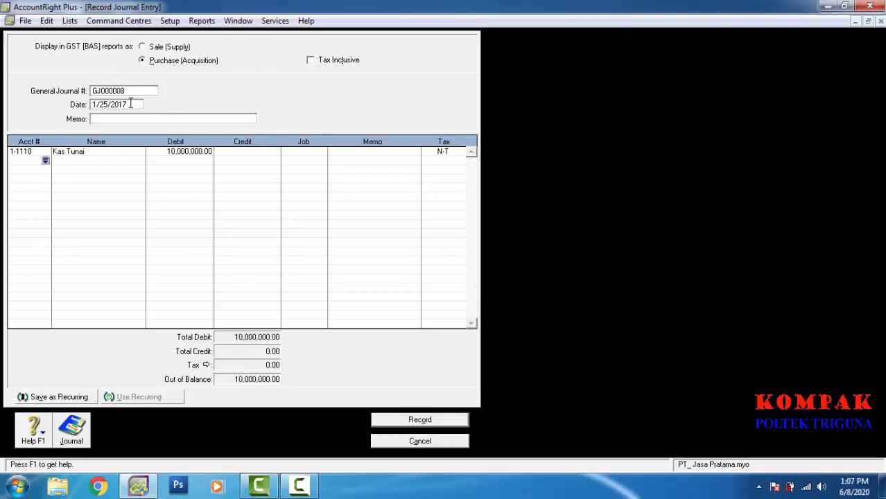
# Step: Credit Piutang Usaha 10,000,000 on the second line and record GJ000008
pyautogui.press('Return')
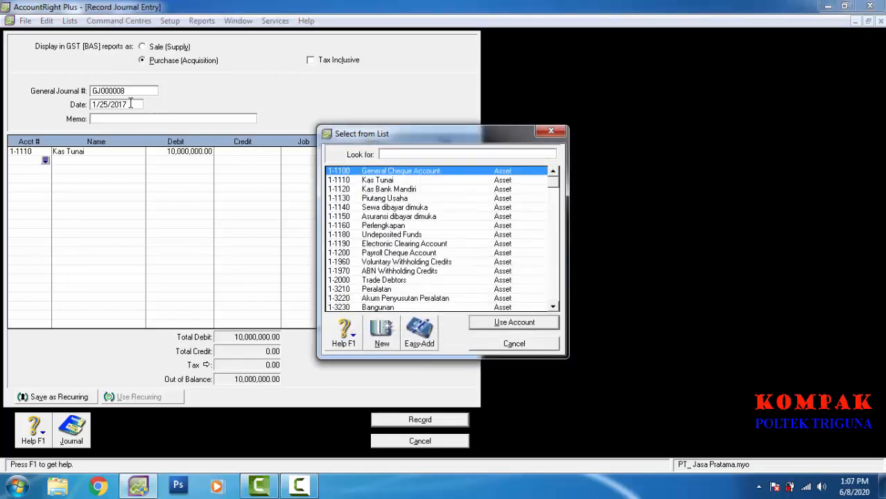
pyautogui.press('Down')
pyautogui.press('Down')
pyautogui.press('Down')
pyautogui.press('Return')
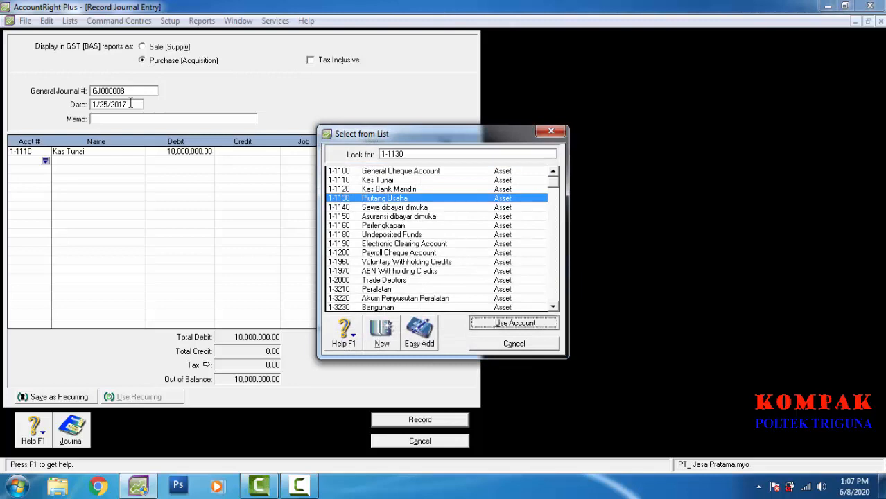
pyautogui.press('Tab')
pyautogui.press('Tab')
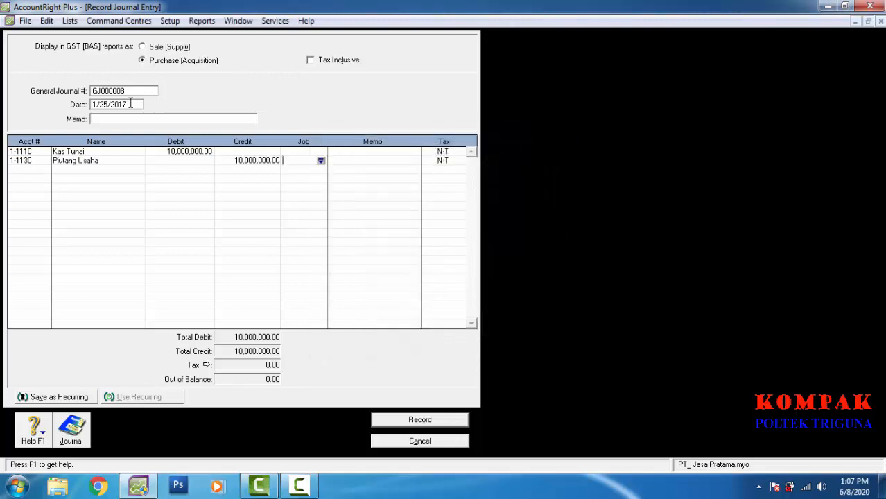
pyautogui.hotkey('ctrl', 'r')
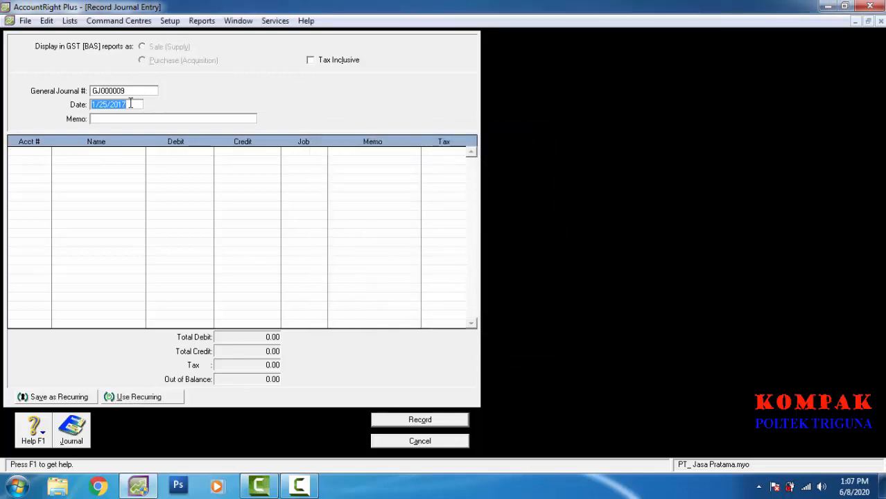
# Step: Date the entry 1/28/2017 and debit Prive (3-1120) 2,000,000
pyautogui.click(130, 102)
pyautogui.press('BackSpace')
pyautogui.write('8')
pyautogui.press('Tab')
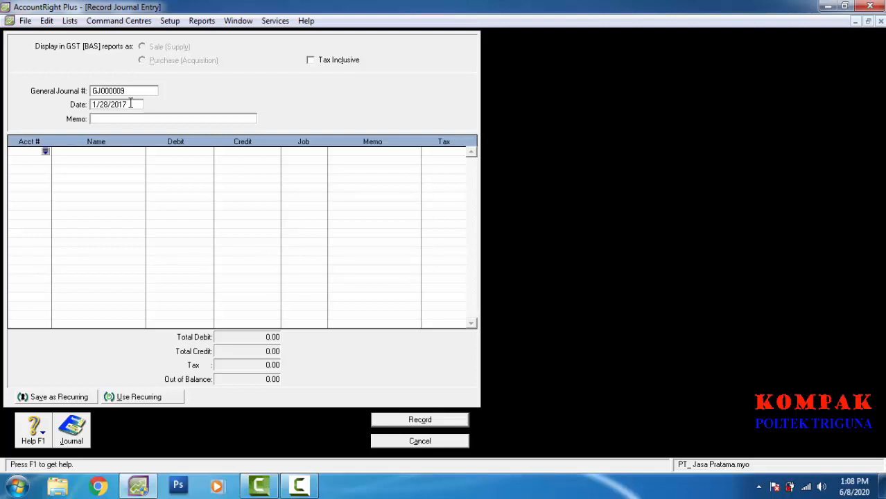
pyautogui.press('Tab')
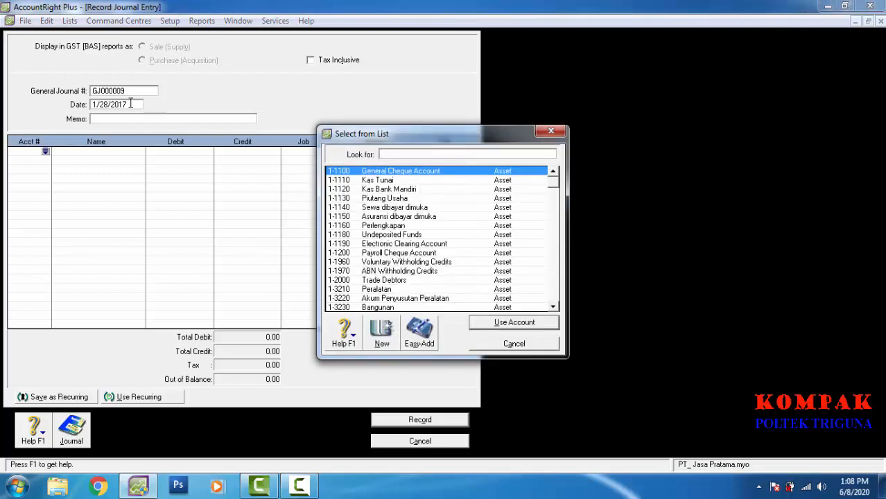
pyautogui.scroll(-1, 130, 104)
pyautogui.scroll(-11, 131, 104)
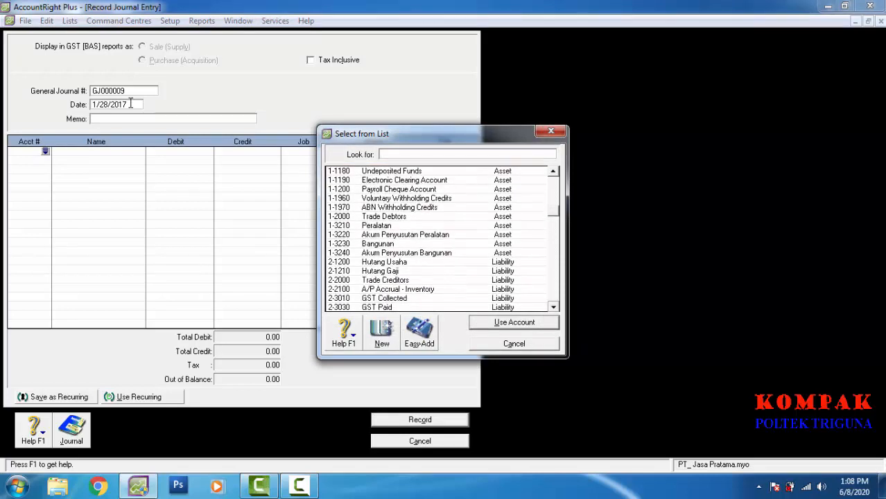
pyautogui.scroll(-6, 131, 103)
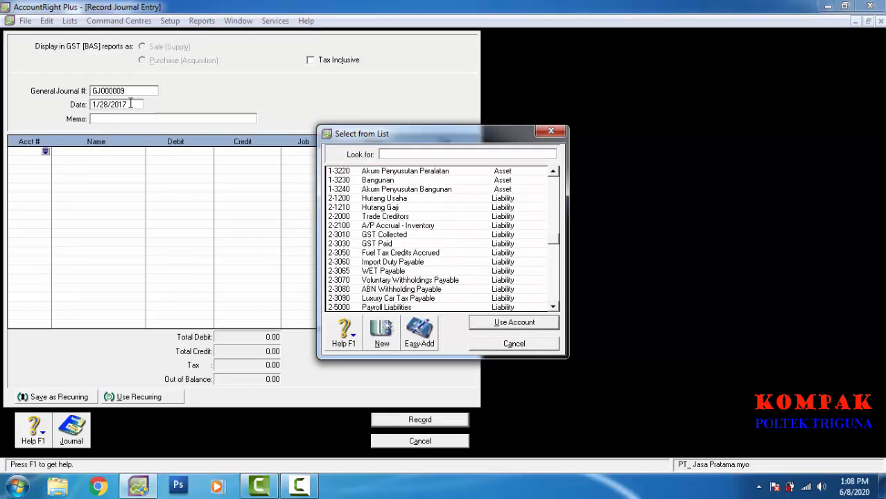
pyautogui.write('3-1120')
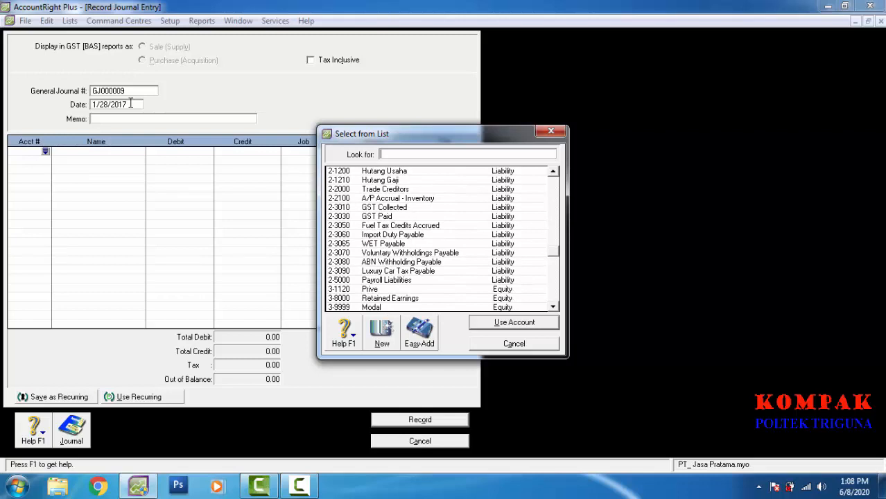
pyautogui.press('Return')
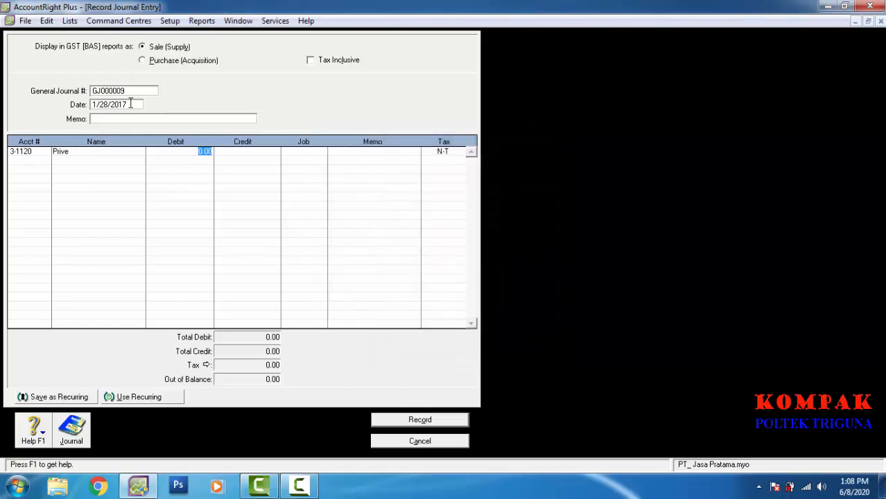
pyautogui.write('2000000')
pyautogui.press('Return')
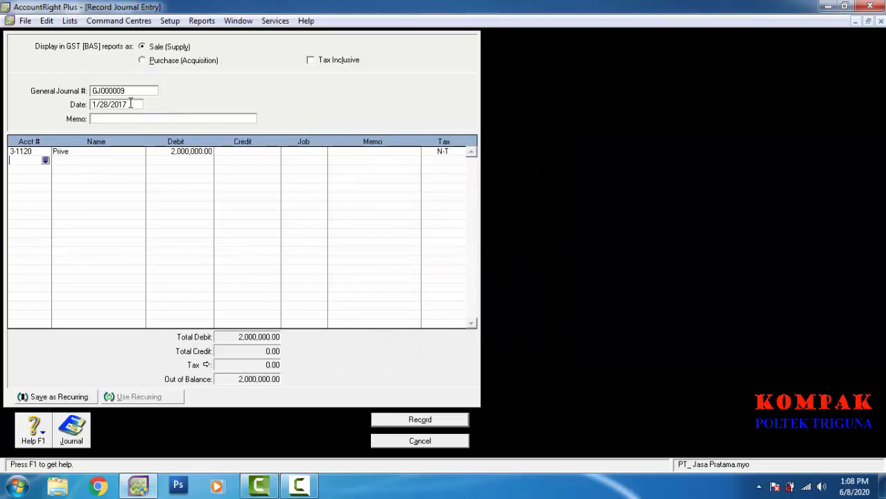
# Step: Credit Kas Tunai 2,000,000 on the second line and record GJ000009
pyautogui.press('Return')
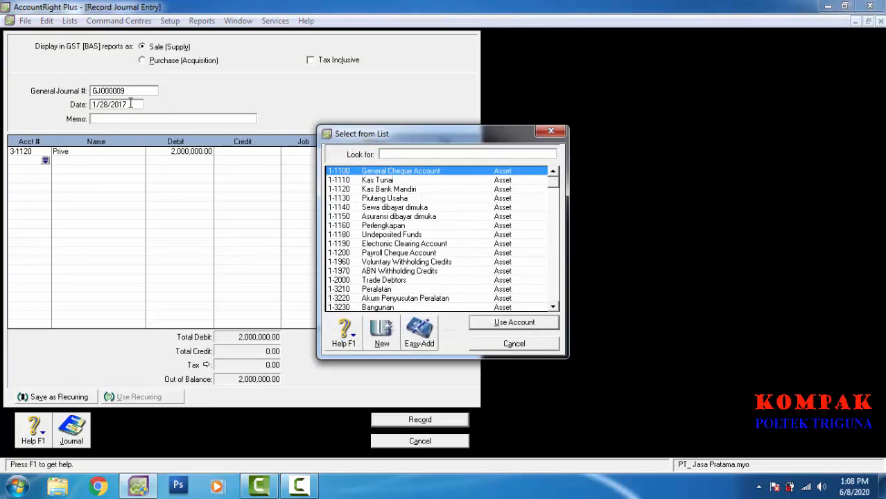
pyautogui.press('Down')
pyautogui.press('Return')
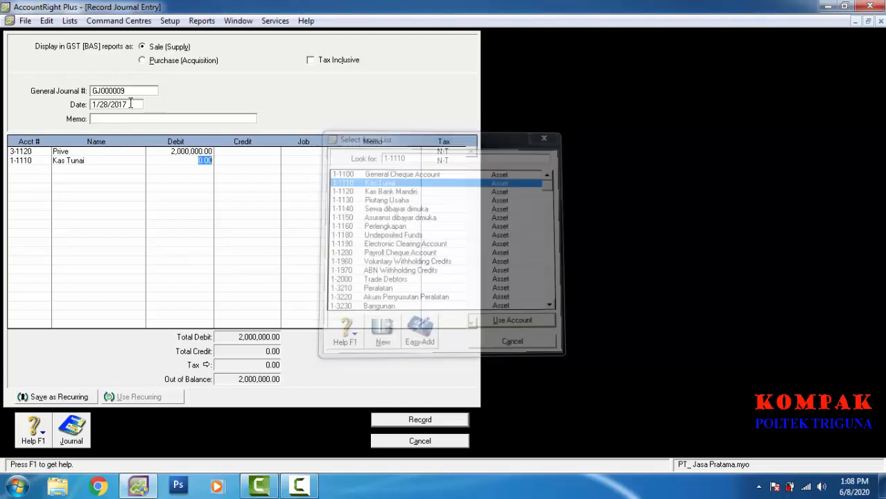
pyautogui.press('Tab')
pyautogui.press('Tab')
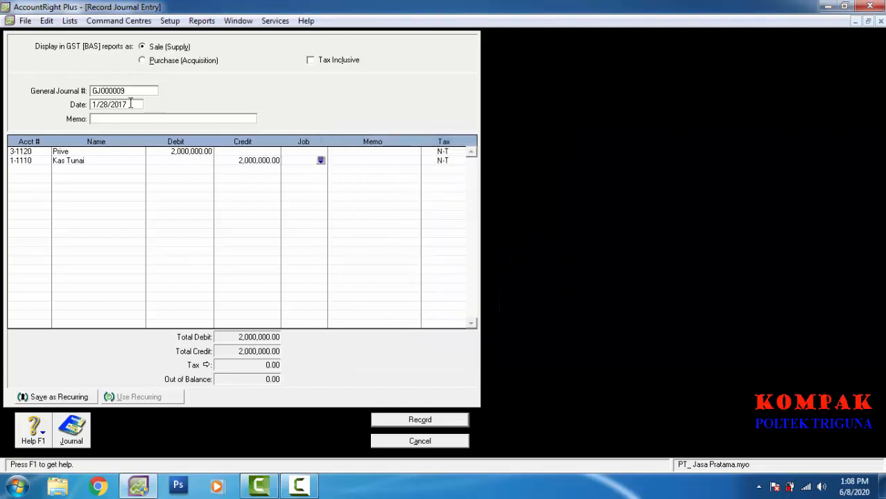
pyautogui.hotkey('alt', 'o')
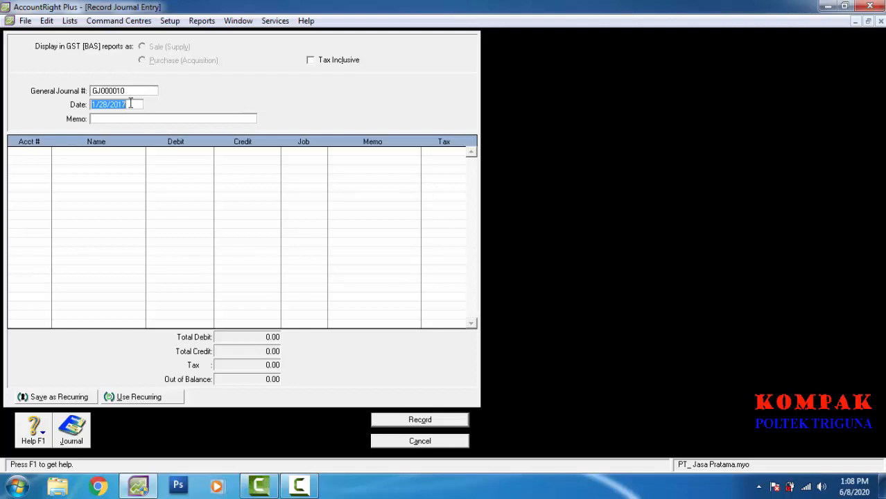
# Step: Date the entry 1/31/2017 and debit Biaya Gaji (6-5130) 6,000,000
pyautogui.press('Left')
pyautogui.press('Left')
pyautogui.press('Left')
pyautogui.press('Left')
pyautogui.press('Left')
pyautogui.press('BackSpace')
pyautogui.press('BackSpace')
pyautogui.write('31')
pyautogui.press('Tab')
pyautogui.press('Tab')
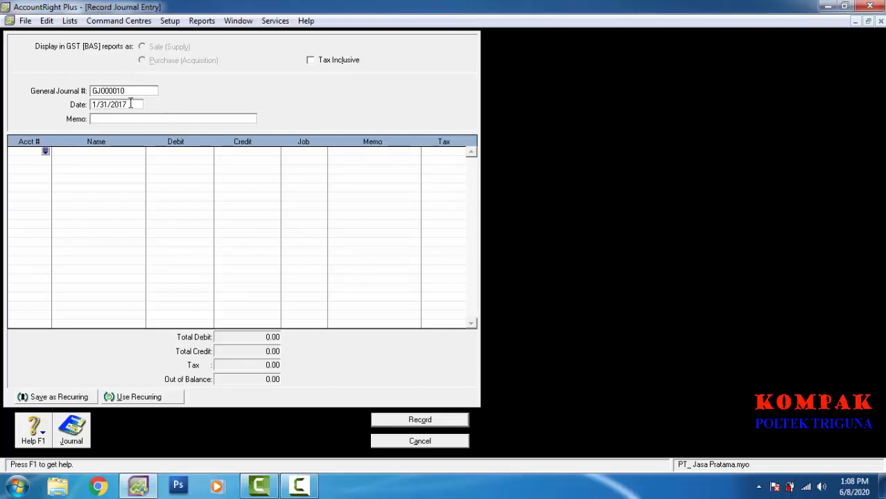
pyautogui.press('Tab')
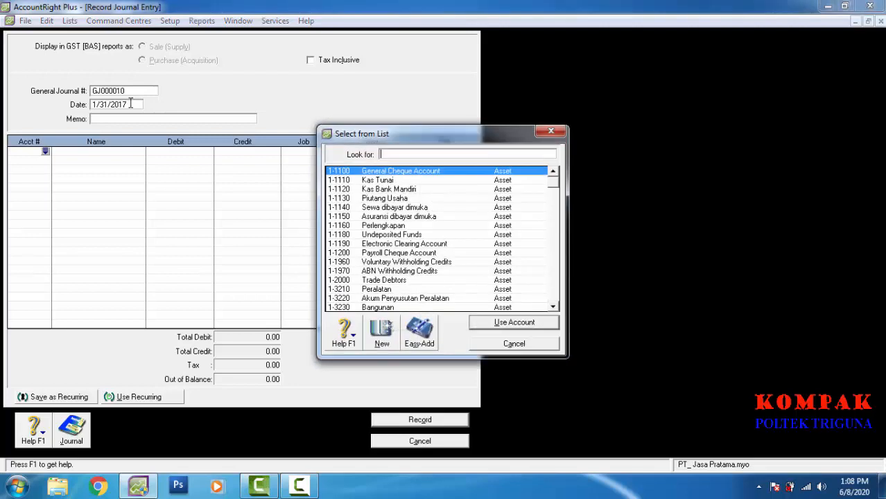
pyautogui.scroll(-10, 130, 104)
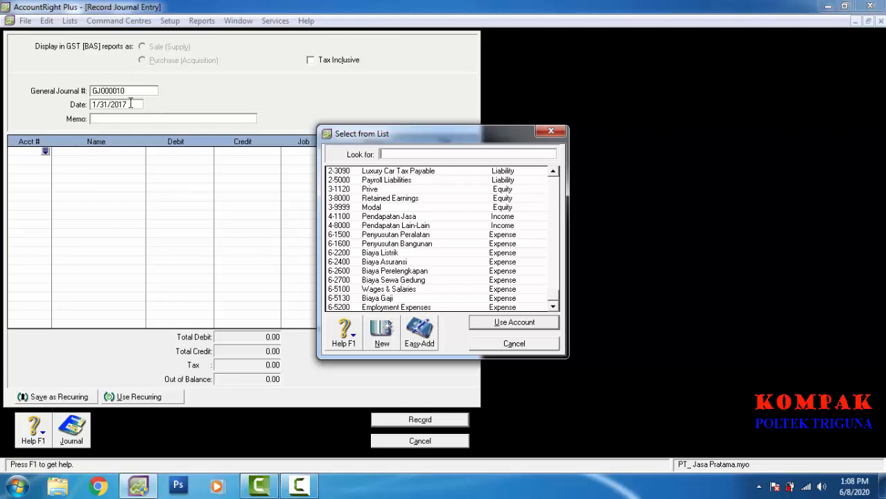
pyautogui.write('6-5130')
pyautogui.press('Return')
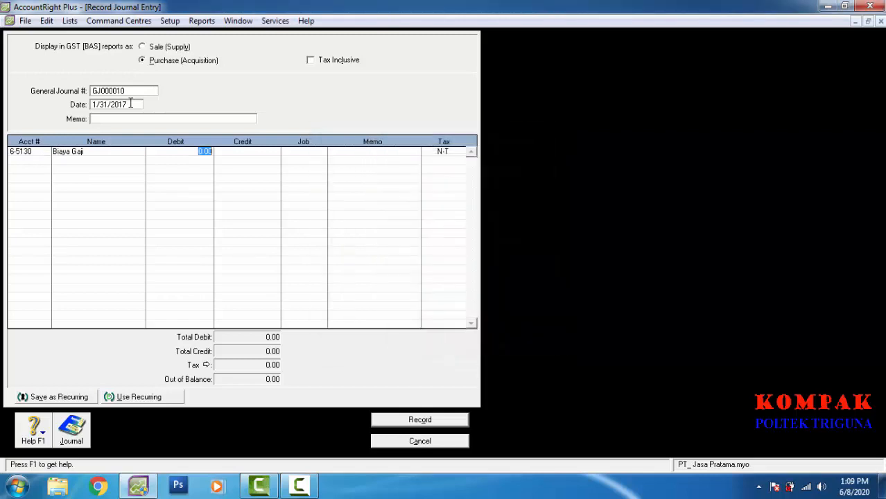
pyautogui.write('6000000')
pyautogui.press('Return')
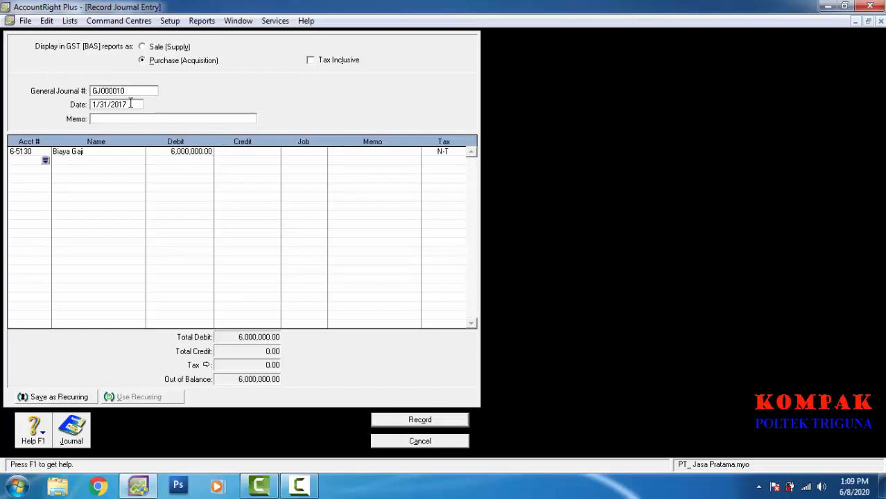
# Step: Credit Kas Tunai (1-1110) 6,000,000 and record GJ000010
pyautogui.press('Tab')
pyautogui.write('1-1110')
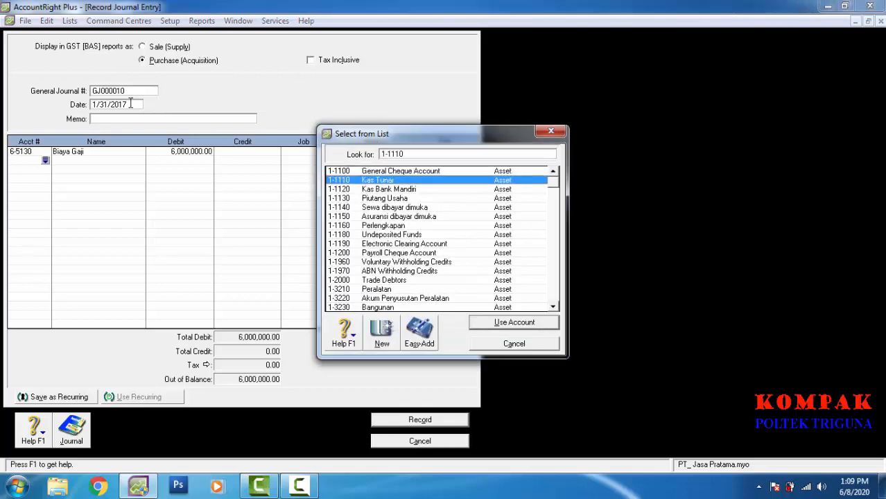
pyautogui.press('Return')
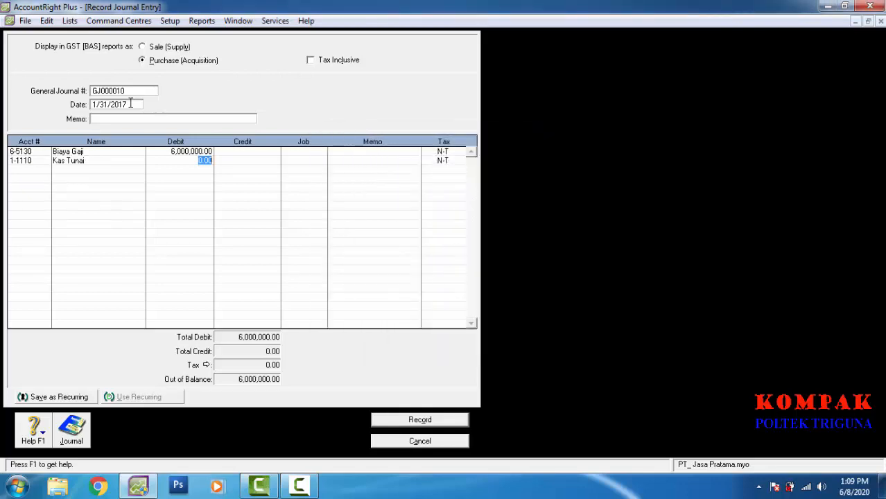
pyautogui.press('Tab')
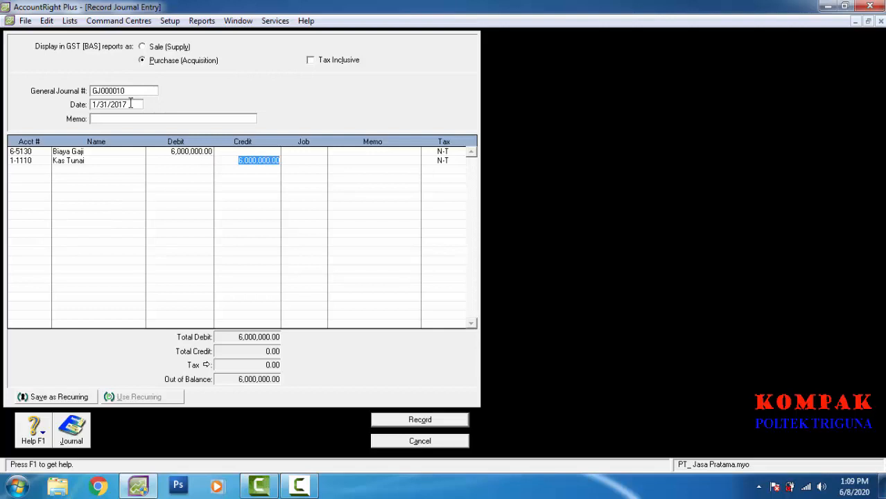
pyautogui.press('Return')
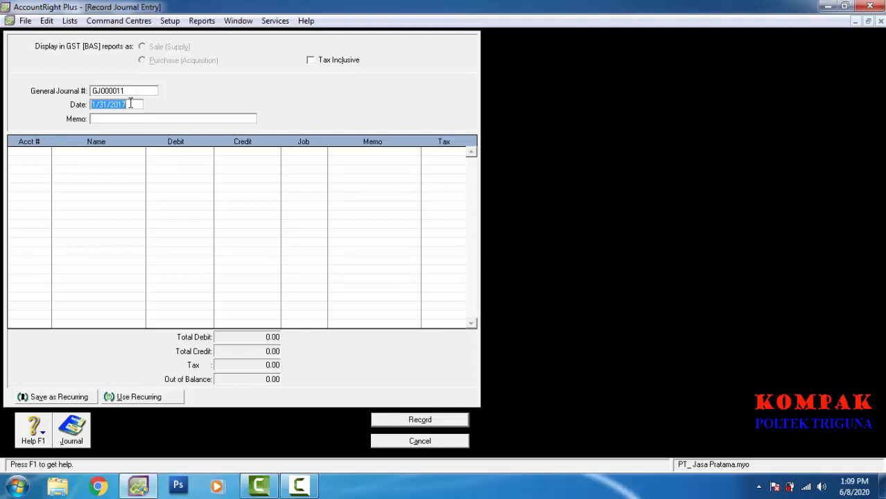
# Step: Close the blank journal entry and bring up the Transaction Journal
pyautogui.press('Escape')
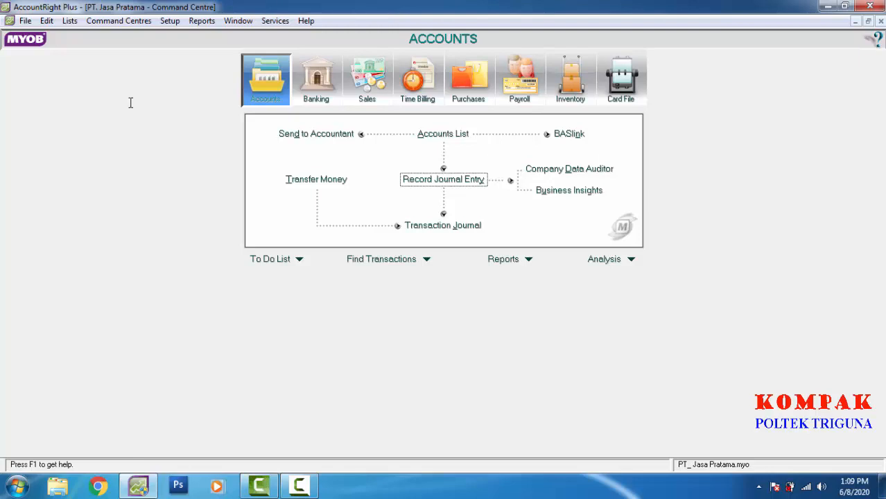
pyautogui.press('Down')
pyautogui.press('Return')
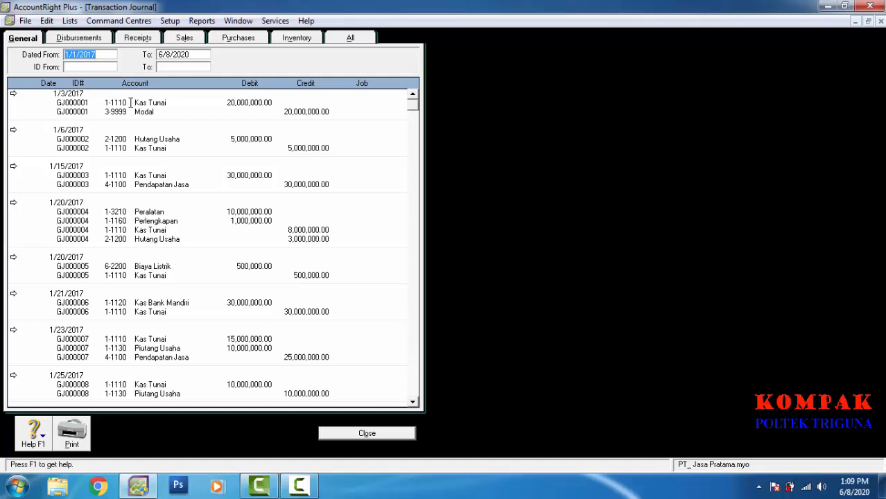
# Step: Review journal entry GJ000002 from the Transaction Journal
pyautogui.press('Down')
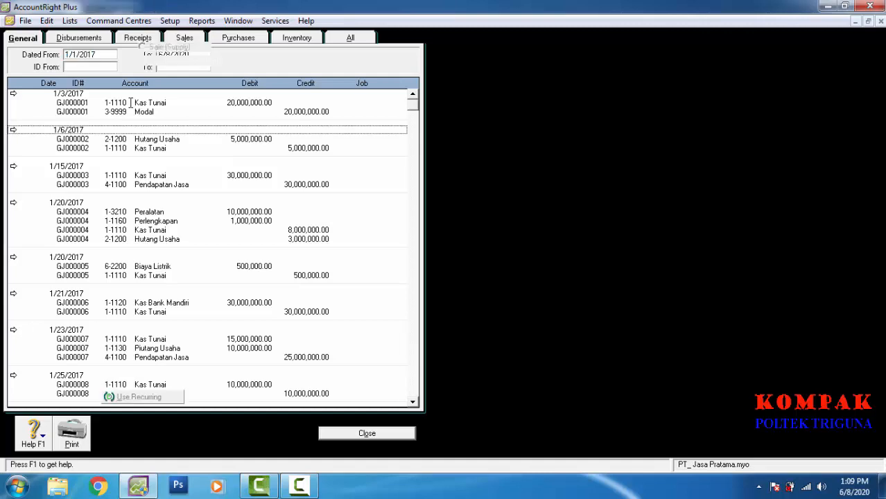
pyautogui.press('Return')
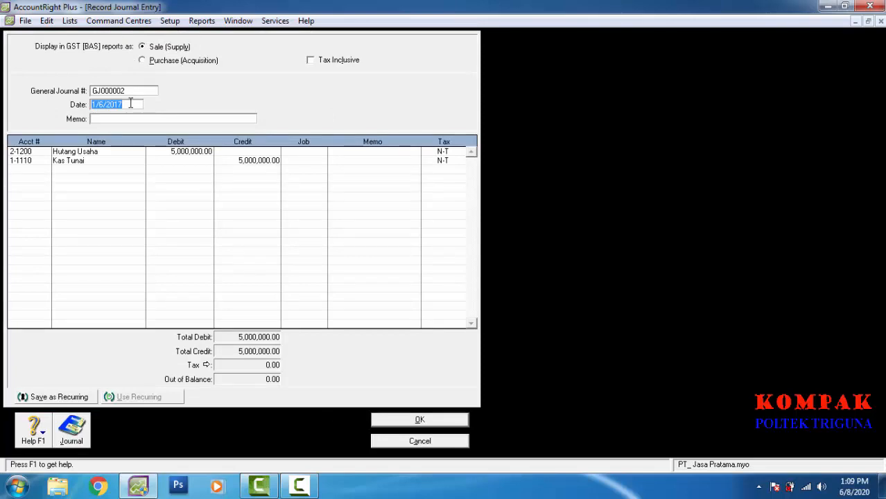
pyautogui.press('Escape')
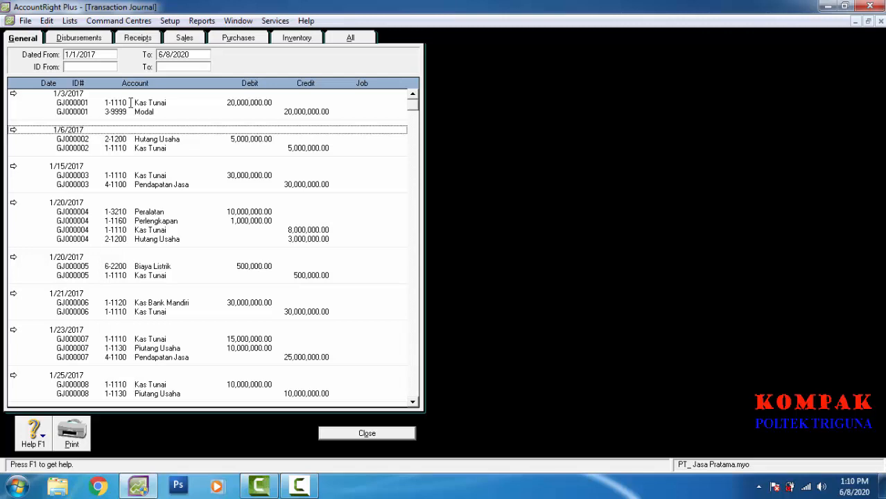
# Step: Review GJ000003, then close it and the Transaction Journal
pyautogui.press('Down')
pyautogui.press('Return')
pyautogui.hotkey('alt', 'e')
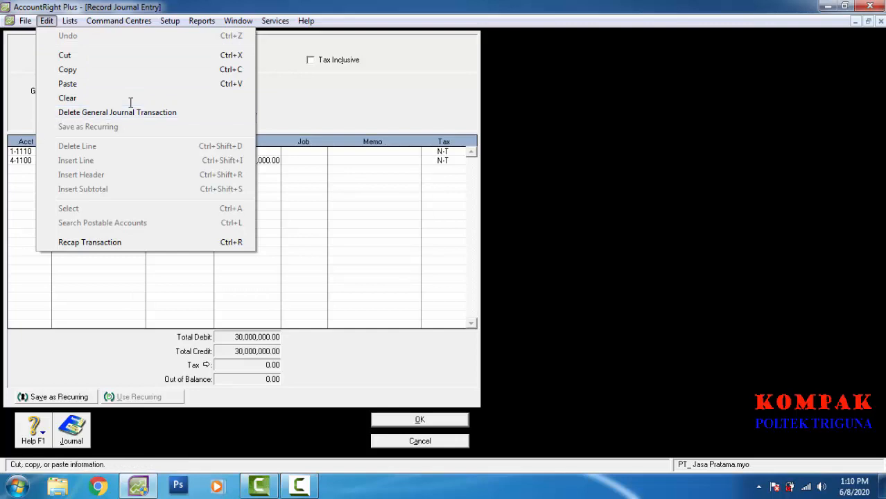
pyautogui.press('Escape')
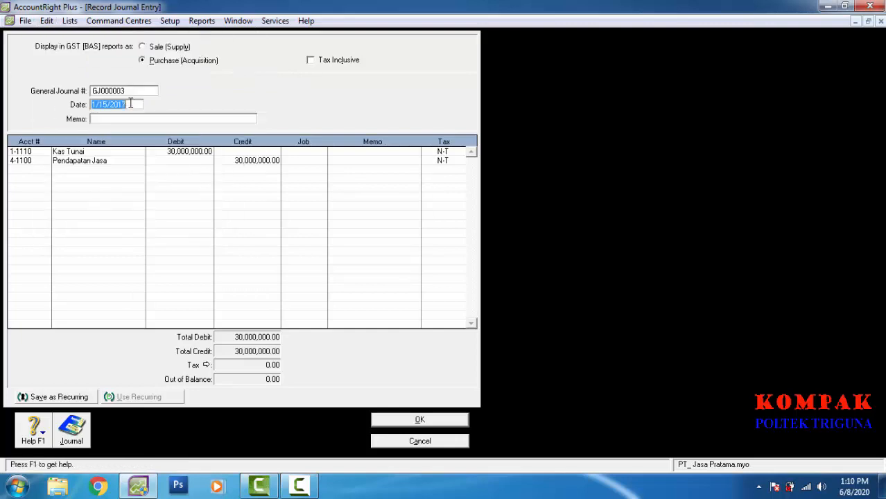
pyautogui.press('Escape')
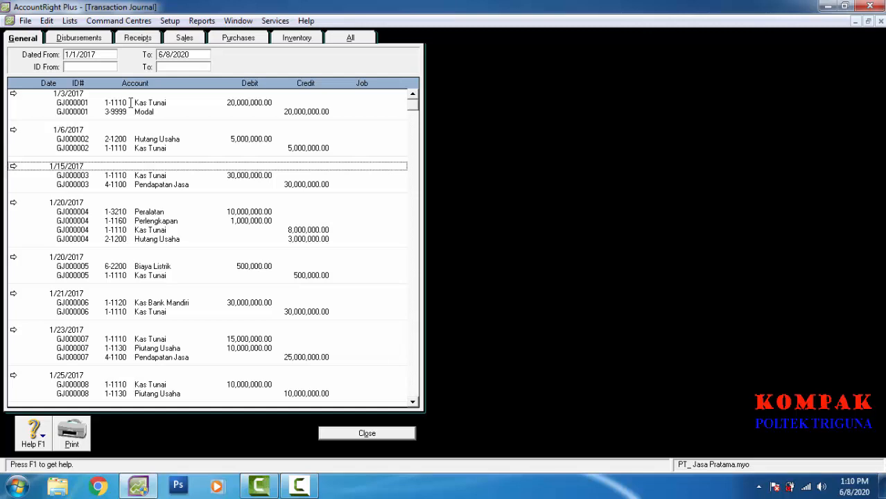
pyautogui.press('Escape')
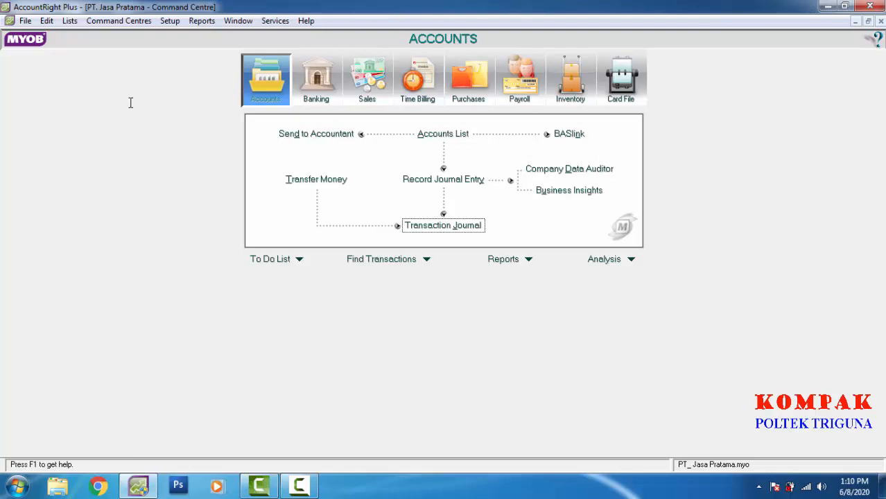
# Step: Go to the Accounts section of the Index to Reports and select General Ledger [Detail]
pyautogui.click(529, 259)
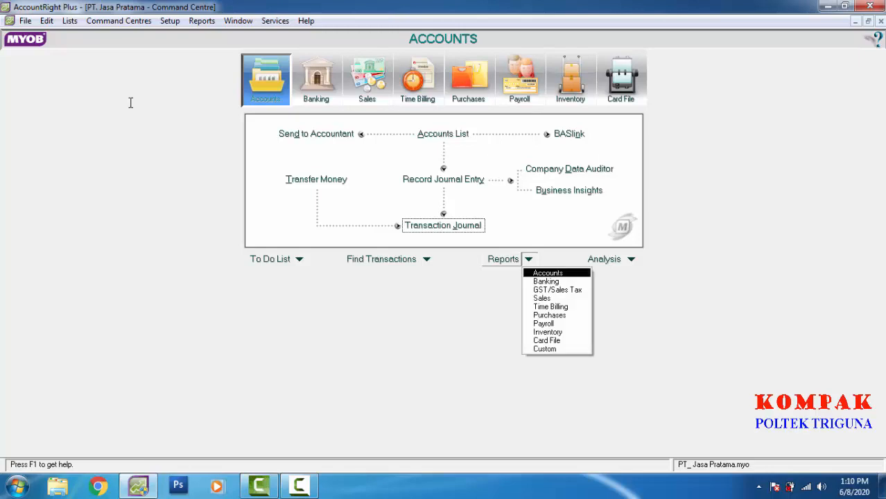
pyautogui.click(548, 273)
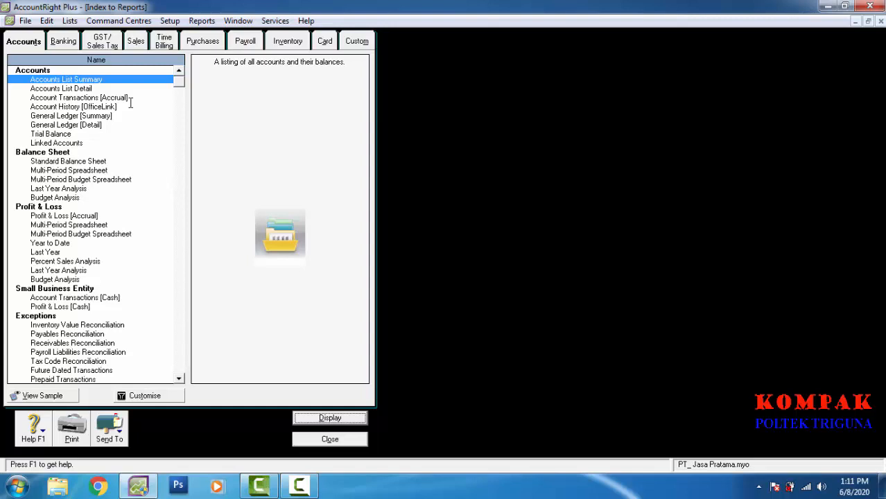
pyautogui.click(104, 125)
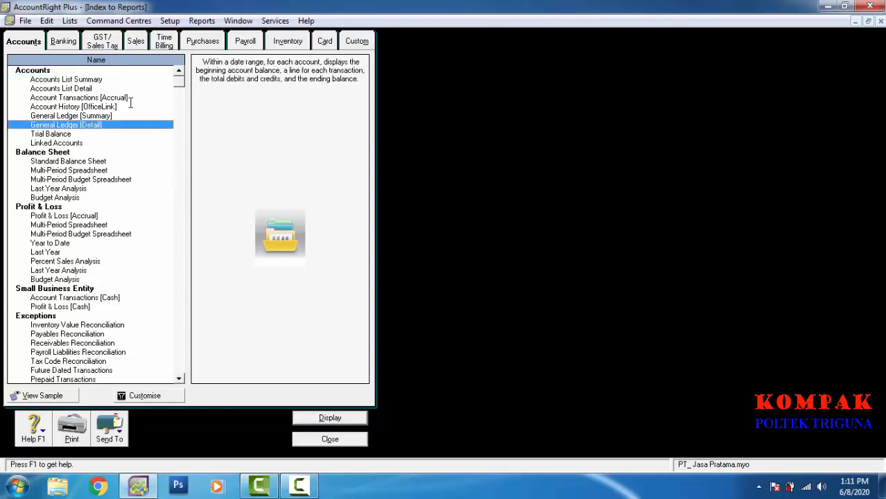
# Step: Display the General Ledger [Detail] with the start date changed to 1/1/2017
pyautogui.press('Return')
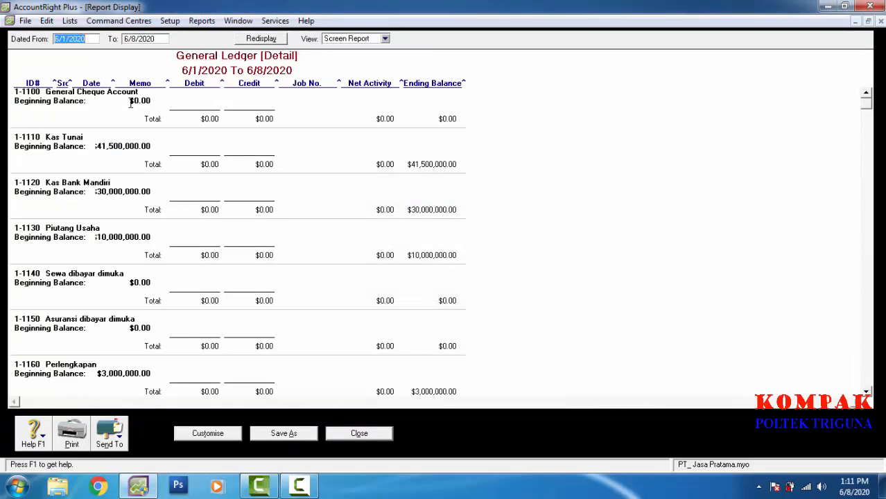
pyautogui.press('Right')
pyautogui.press('BackSpace')
pyautogui.write('1')
pyautogui.press('End')
pyautogui.press('BackSpace')
pyautogui.press('BackSpace')
pyautogui.write('17')
pyautogui.press('Tab')
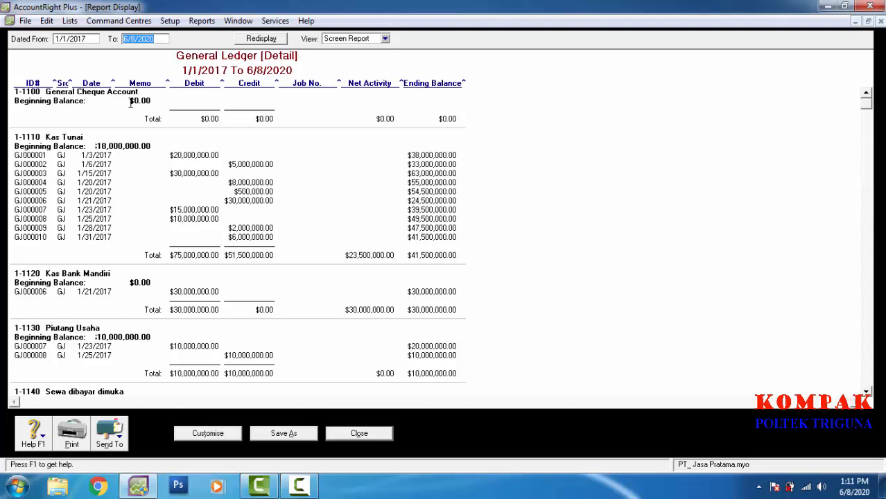
# Step: Check Setup > Preferences, then close the general ledger report
pyautogui.hotkey('alt', 's')
pyautogui.press('Down')
pyautogui.press('Down')
pyautogui.press('Down')
pyautogui.press('Down')
pyautogui.press('Return')
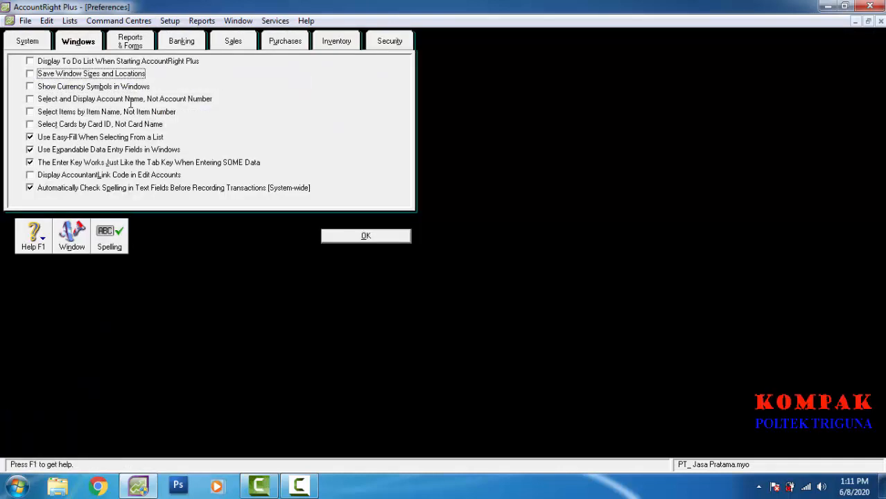
pyautogui.press('Escape')
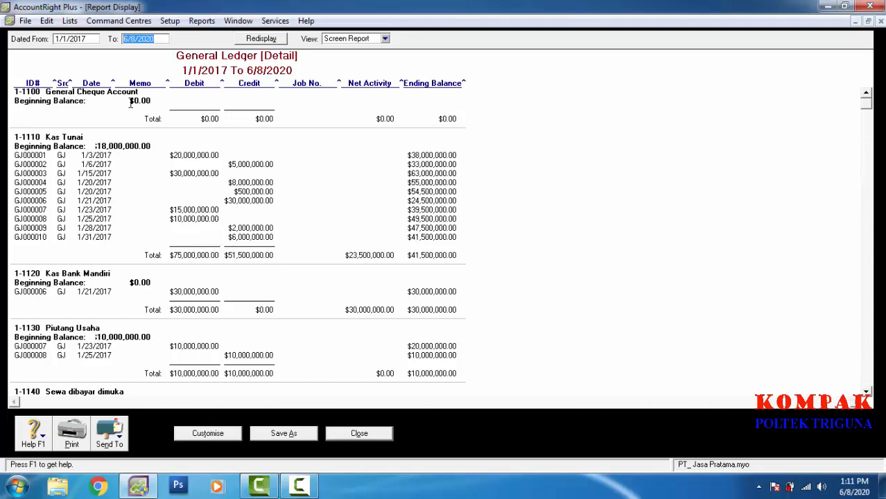
pyautogui.press('Escape')
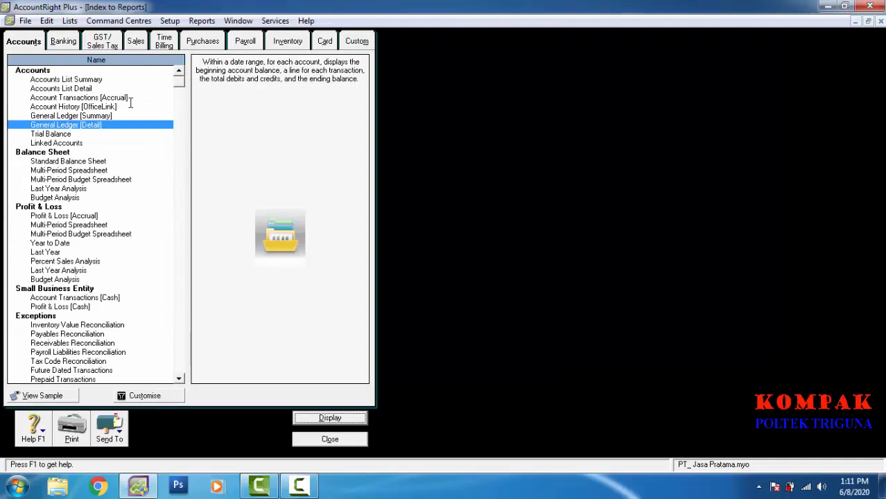
# Step: Select Profit & Loss [Accrual] and abort the error raised on display
pyautogui.press('p')
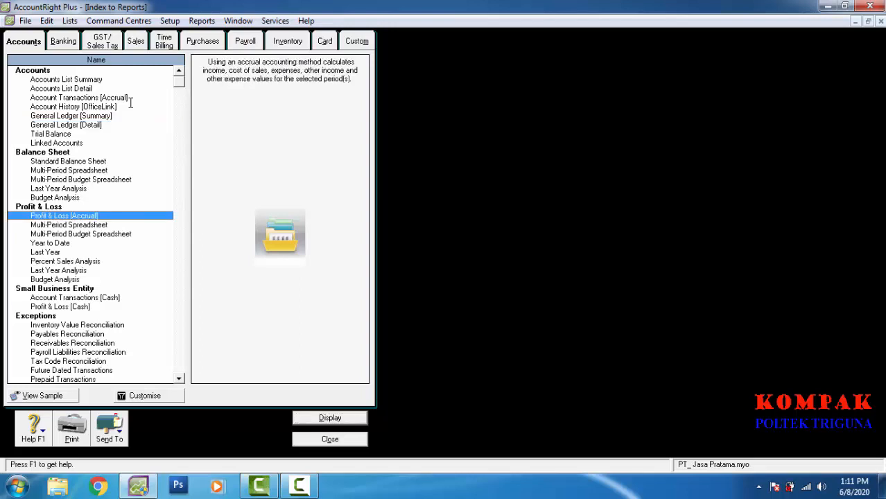
pyautogui.press('Return')
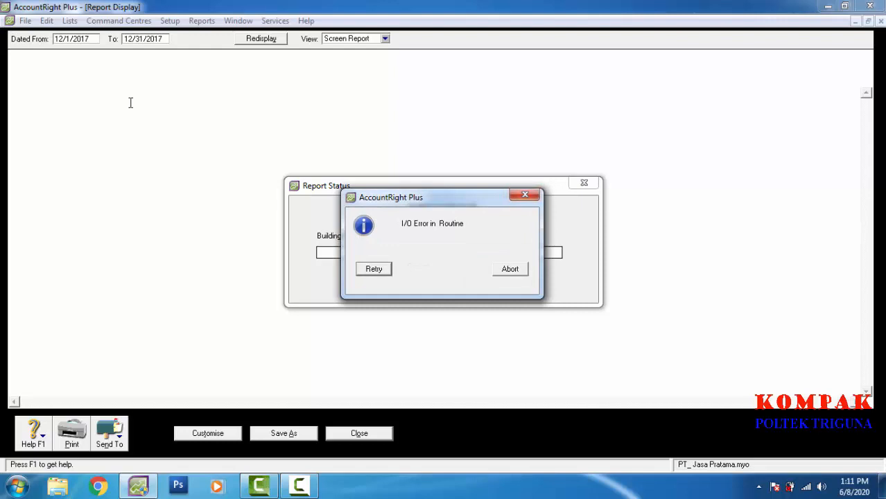
pyautogui.press('Escape')
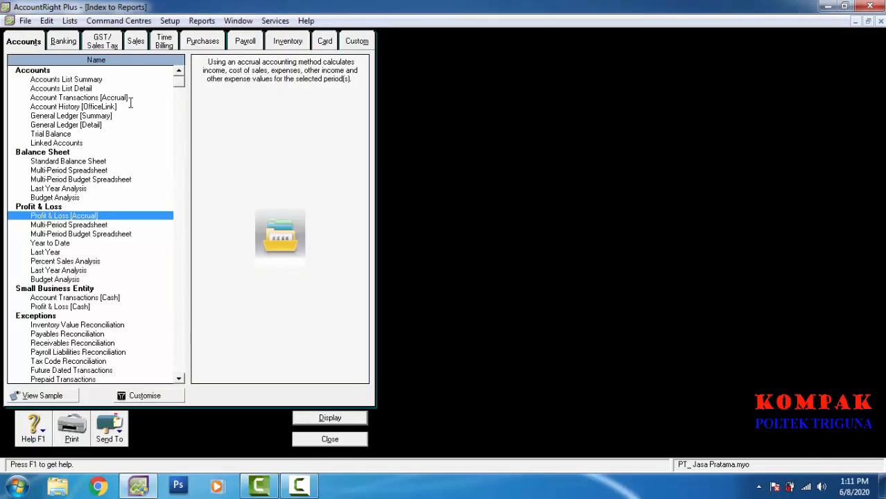
# Step: Customise the start date to 1/1/2017, view the 2017 Profit & Loss, then close it
pyautogui.hotkey('alt', 'u')
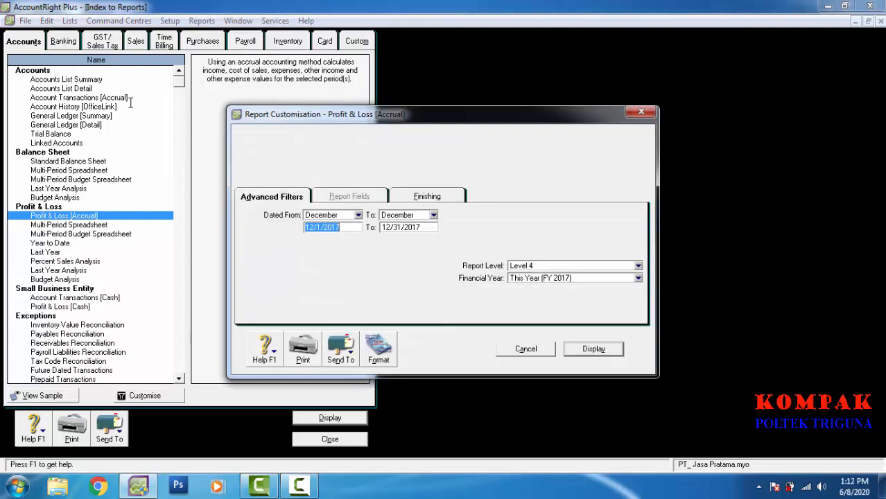
pyautogui.press('Left')
pyautogui.press('Right')
pyautogui.press('Right')
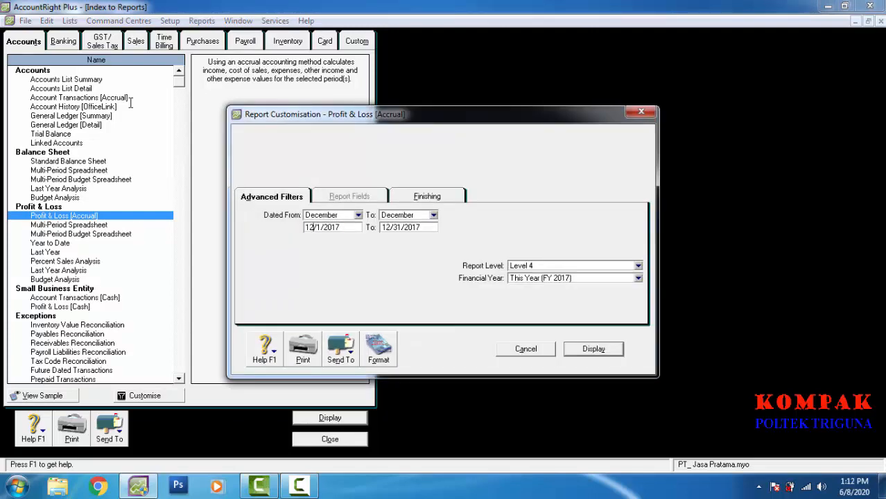
pyautogui.press('BackSpace')
pyautogui.press('End')
pyautogui.press('Return')
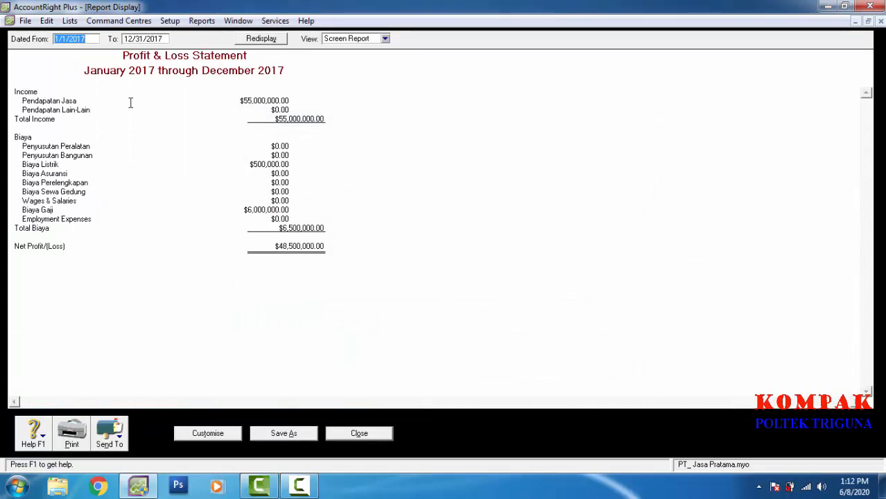
pyautogui.press('Escape')
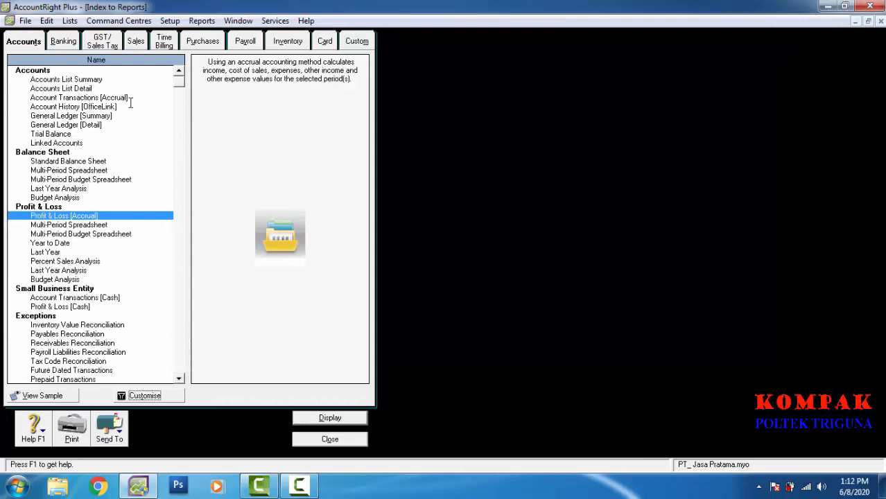
pyautogui.press('Return')
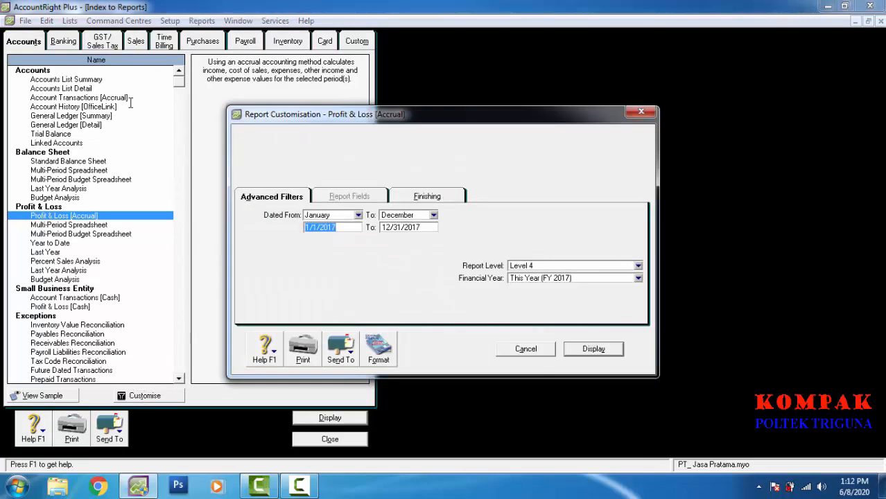
pyautogui.press('Right')
pyautogui.press('Return')
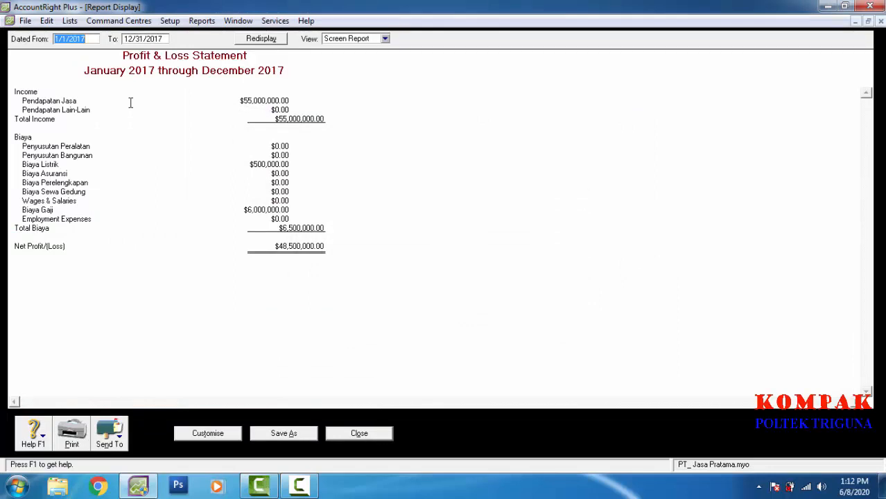
pyautogui.press('Escape')
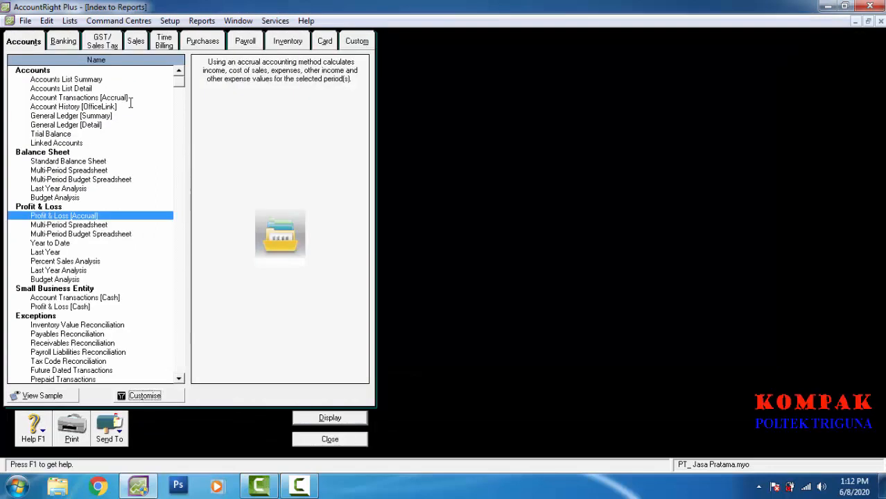
pyautogui.press('Up')
pyautogui.press('Up')
pyautogui.press('Up')
pyautogui.press('Up')
pyautogui.press('Up')
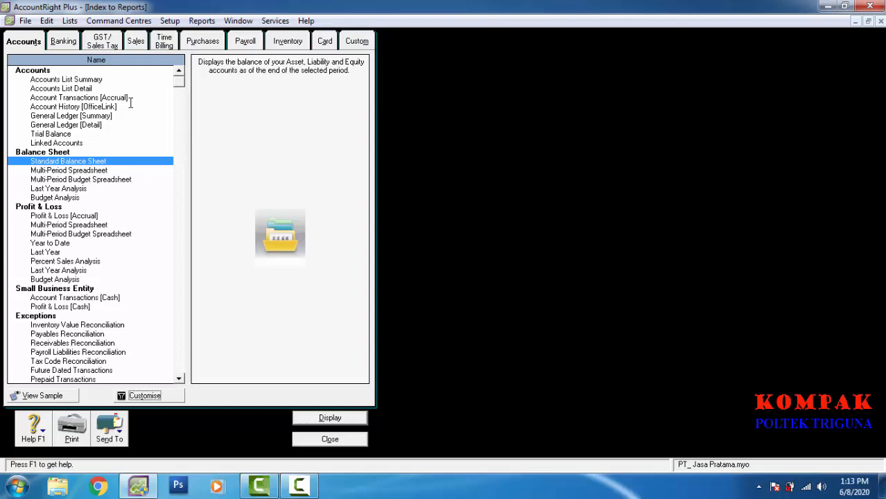
# Step: Highlight Trial Balance, then close the Index to Reports
pyautogui.press('Up')
pyautogui.press('Up')
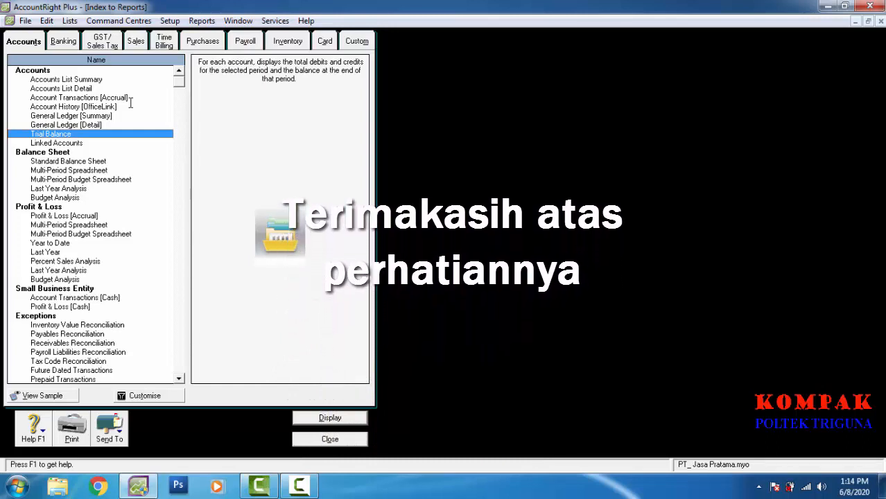
pyautogui.press('Escape')
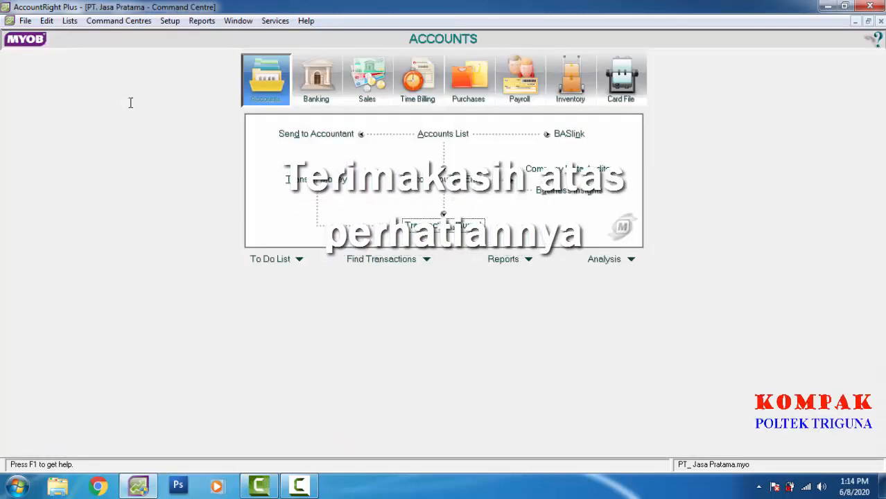